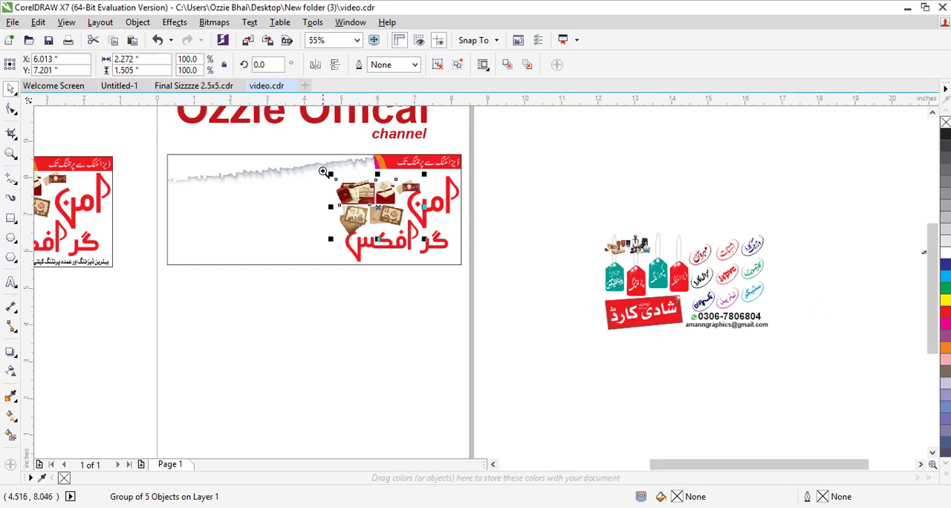
- Scale the wedding card images group down to about 90% and move it up inside the banner
drag(477, 245, 485, 250)
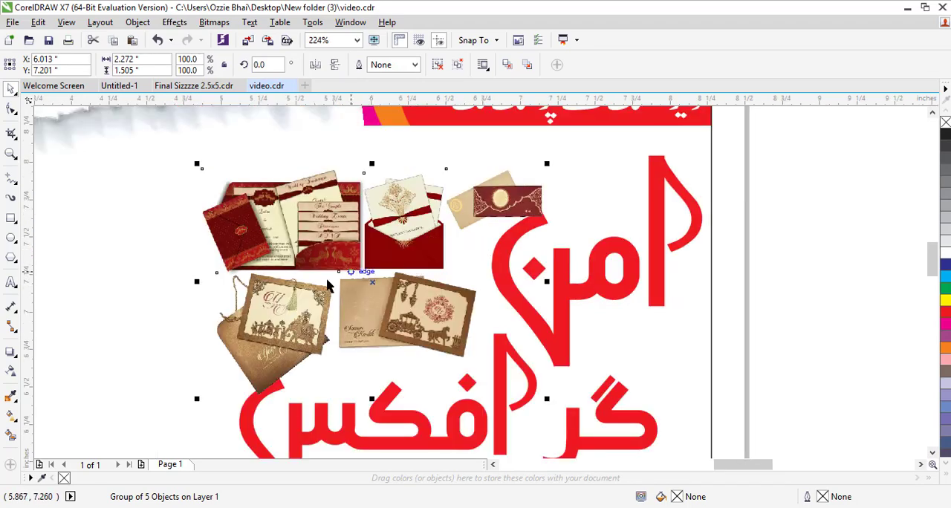
drag(197, 167, 230, 185)
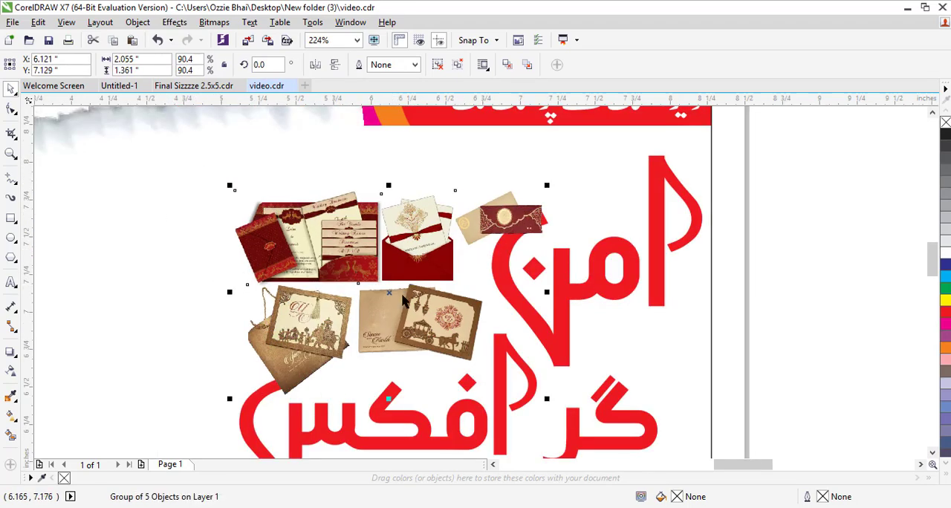
drag(391, 292, 393, 260)
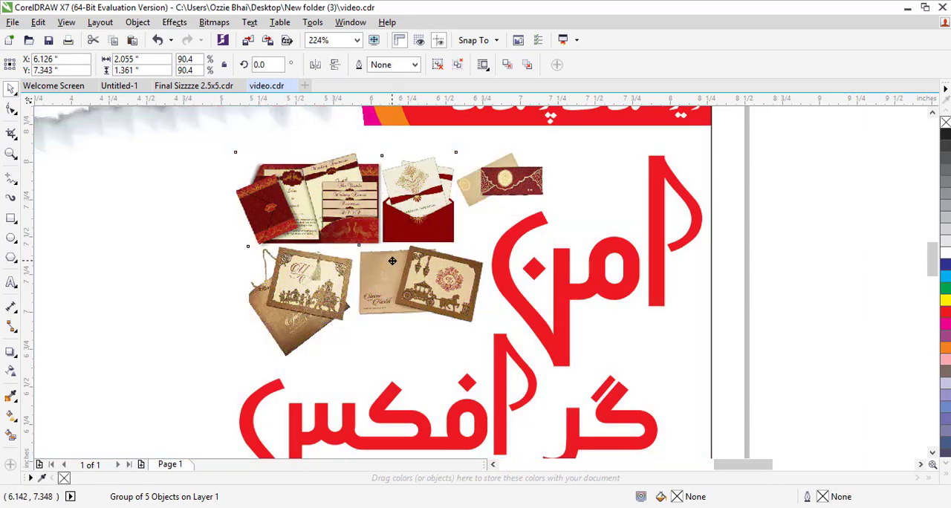
scroll(510, 242, down, 6)
click(506, 350)
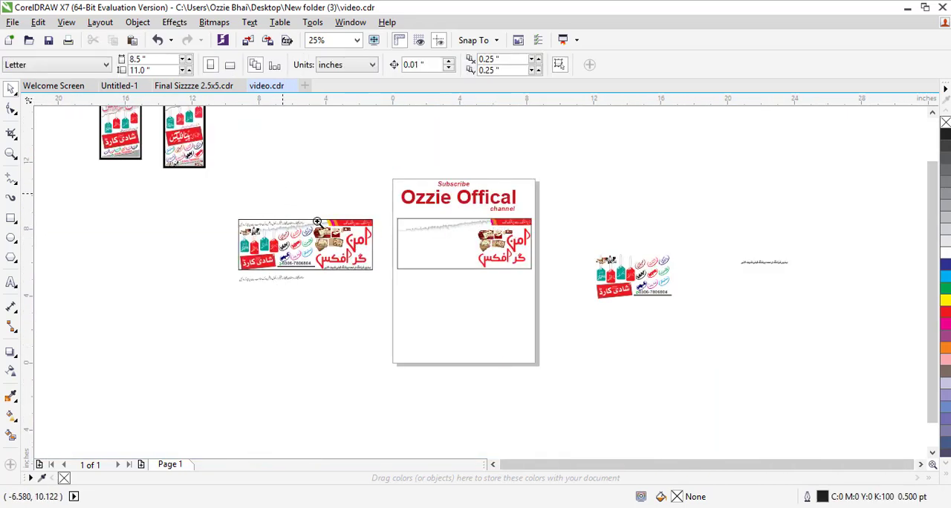
- Move the Urdu tagline text line into the banner along its bottom edge
scroll(607, 266, up, 2)
drag(213, 175, 734, 389)
scroll(455, 307, down, 3)
key(F2)
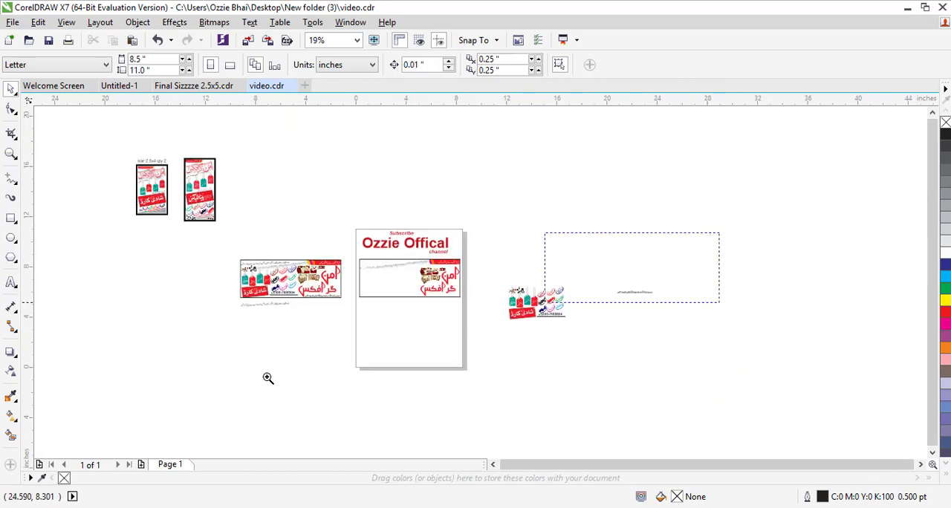
drag(268, 378, 162, 398)
drag(793, 247, 483, 254)
- Scale the tagline down slightly and align it with the banner's bottom edge
scroll(490, 255, up, 7)
key(F2)
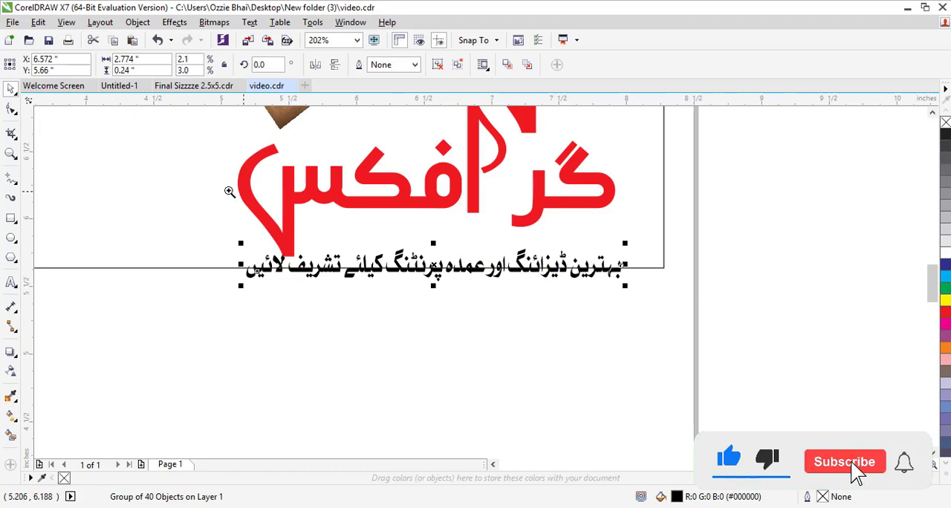
drag(230, 191, 718, 335)
drag(495, 255, 522, 256)
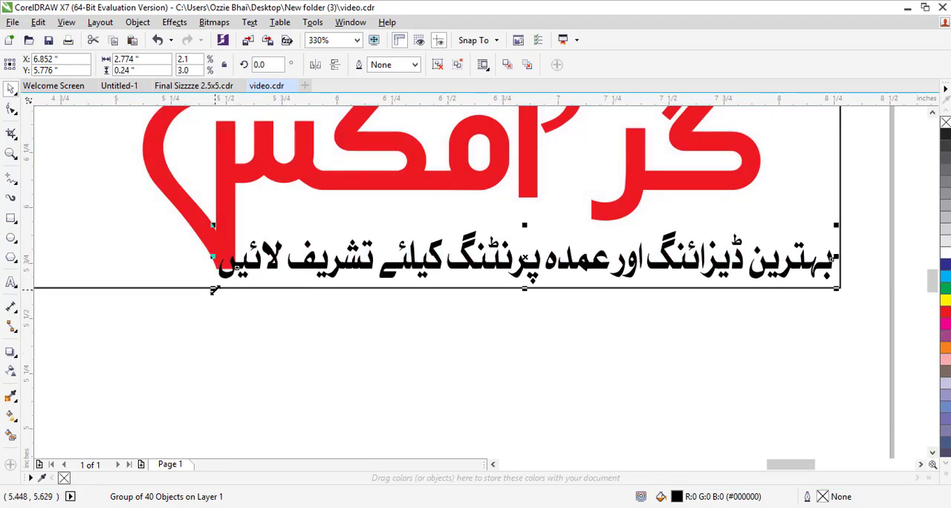
drag(214, 290, 246, 330)
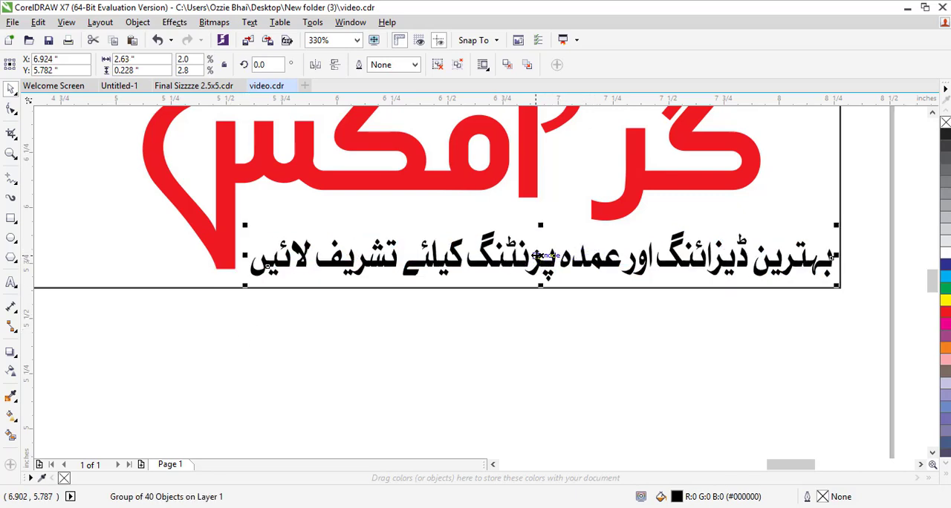
drag(545, 256, 538, 254)
click(529, 334)
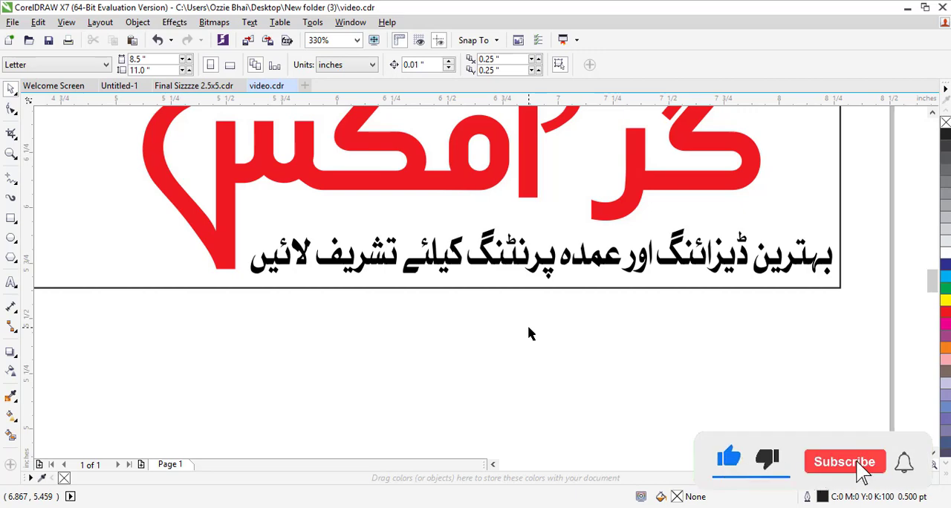
- Move the Urdu services text line into the banner's top left area and enlarge it slightly
scroll(529, 332, down, 5)
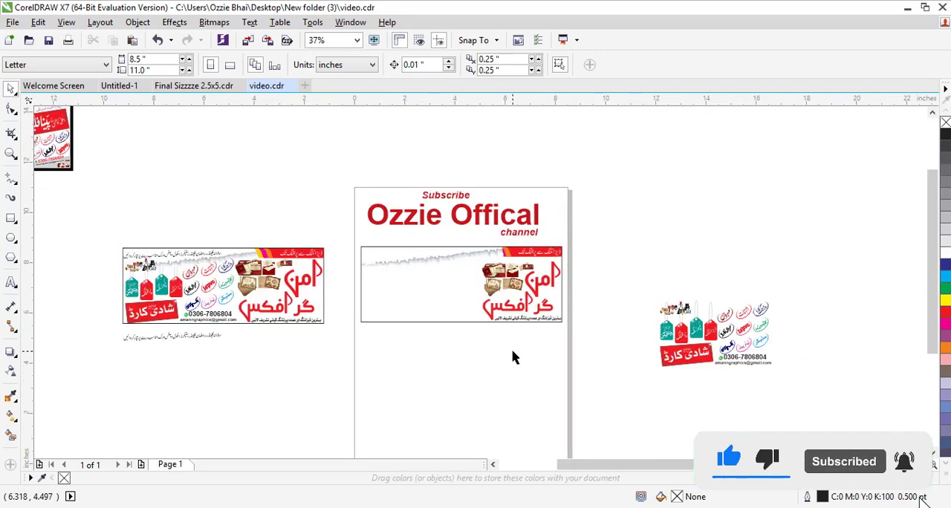
key(z)
drag(148, 213, 847, 398)
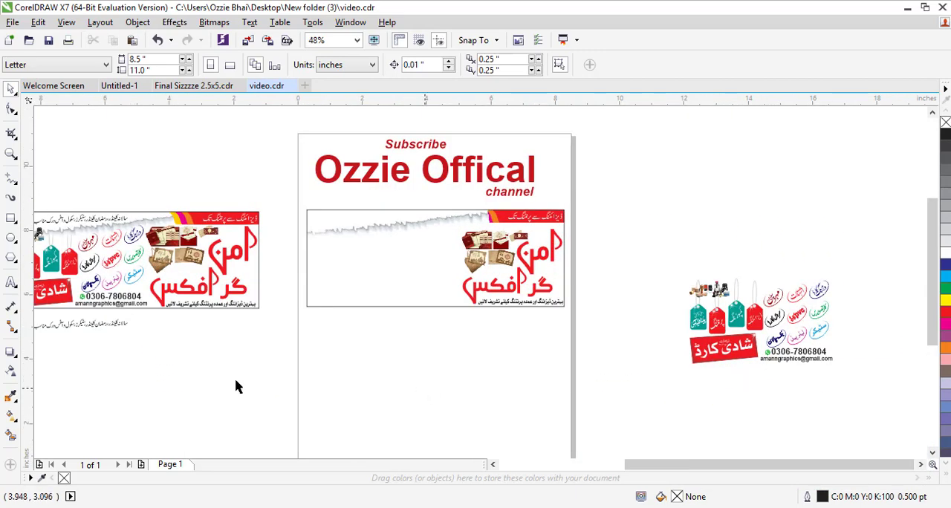
drag(100, 332, 387, 217)
drag(270, 202, 576, 275)
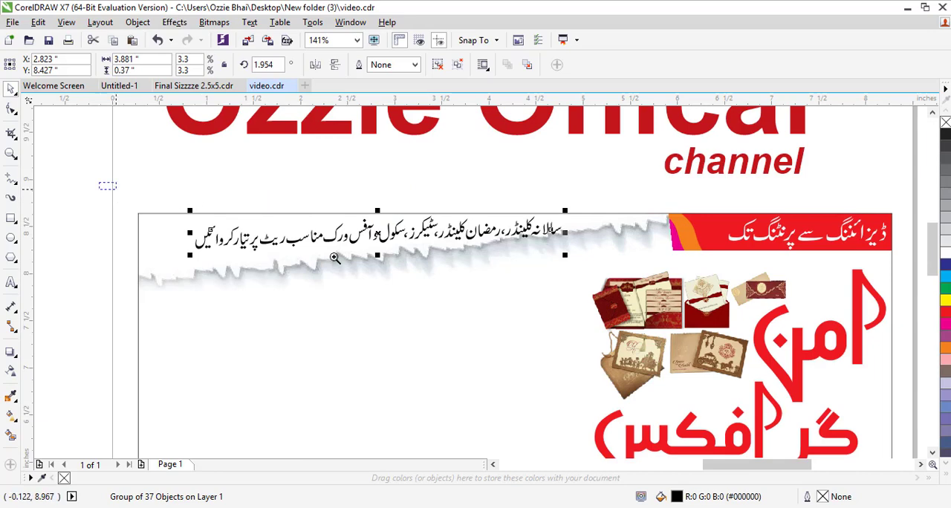
drag(97, 182, 660, 308)
drag(471, 262, 424, 254)
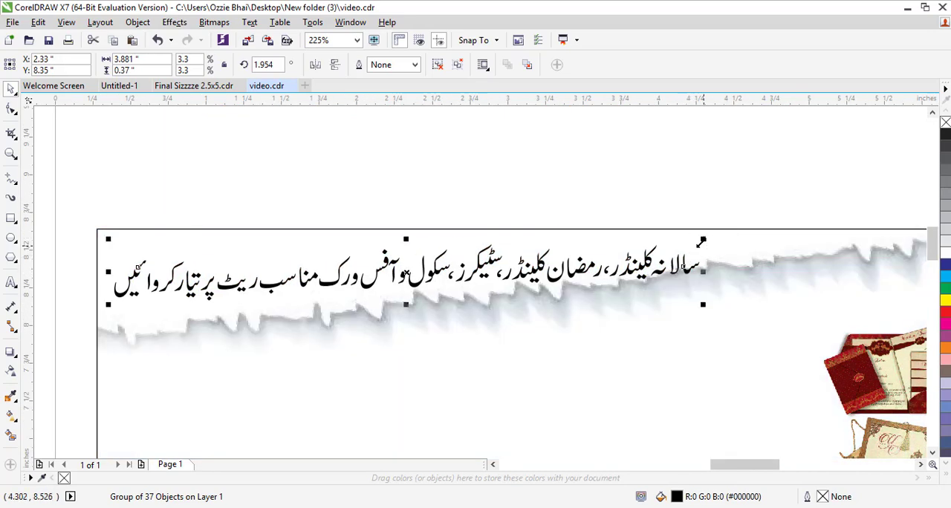
drag(714, 235, 758, 212)
click(582, 183)
scroll(582, 186, down, 5)
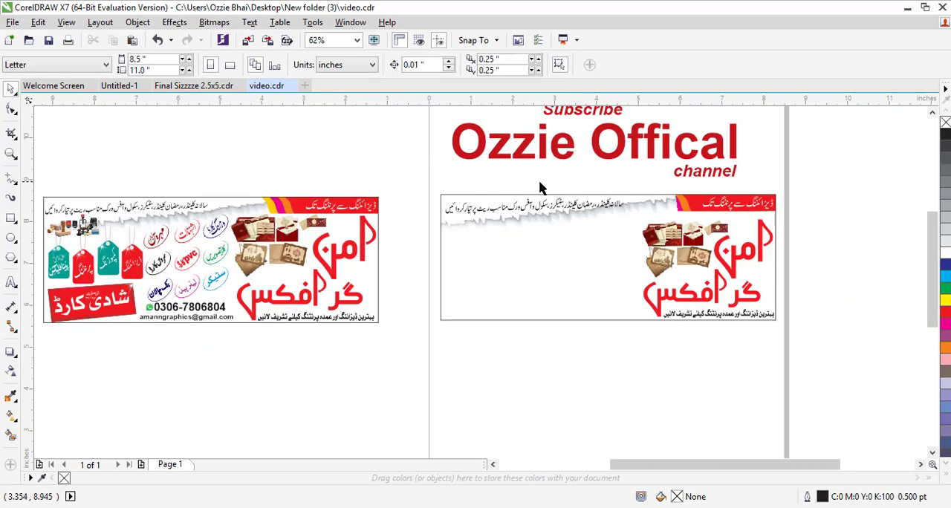
drag(269, 176, 807, 335)
scroll(903, 464, down, 2)
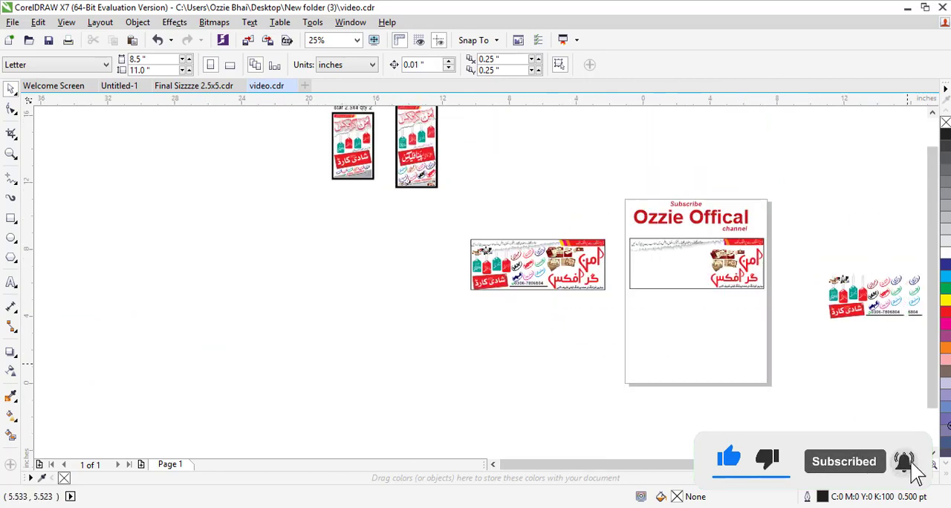
scroll(847, 282, up, 2)
click(706, 223)
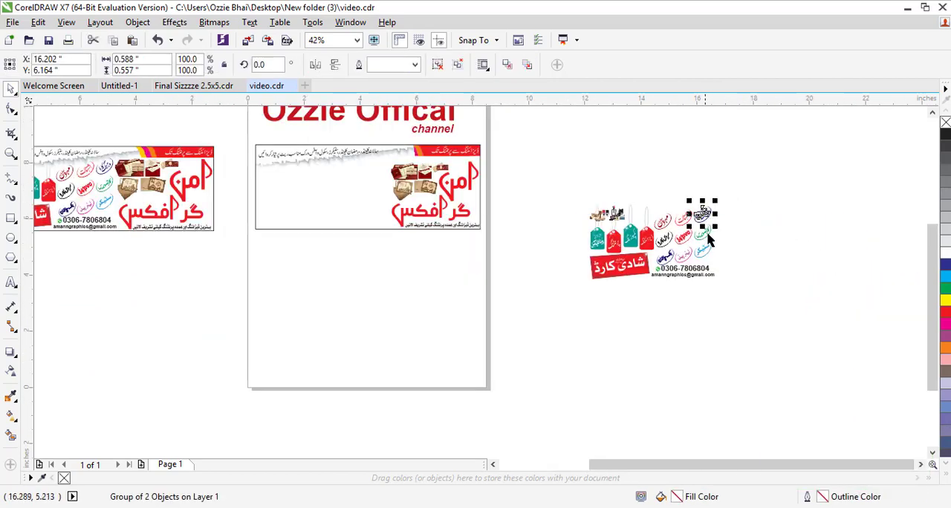
click(739, 215)
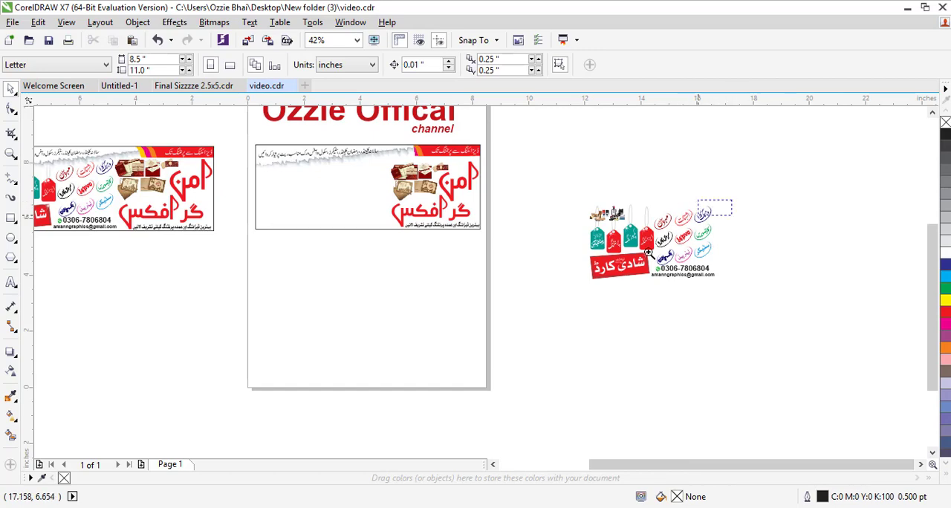
scroll(731, 217, up, 5)
- Try to ungroup the first oval sticker badge and center its text inside the ellipse
click(595, 203)
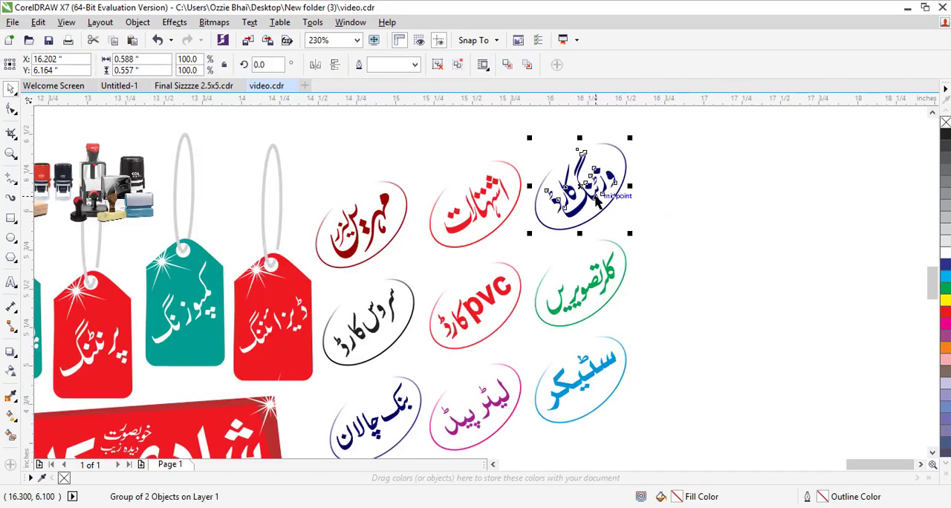
key(ctrl+u)
click(696, 230)
drag(583, 169, 571, 135)
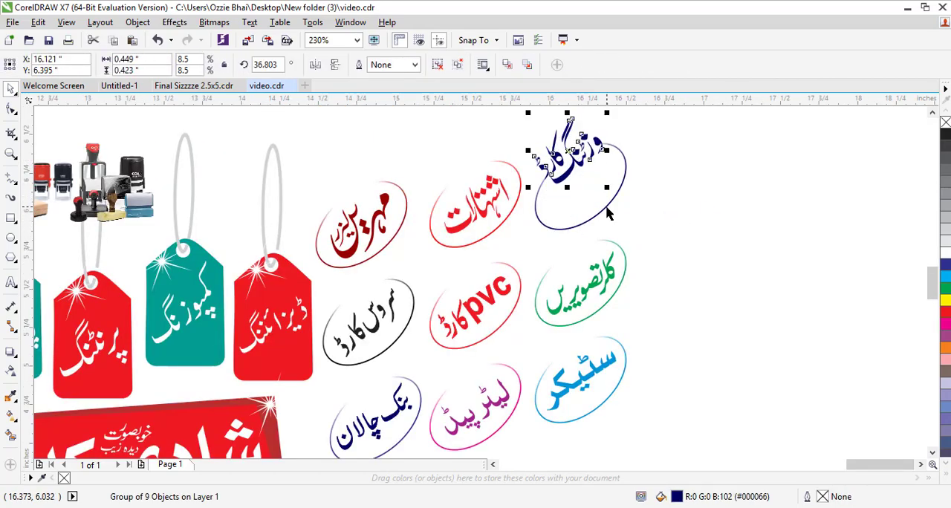
drag(606, 207, 621, 230)
shift+click(571, 168)
key(c)
key(e)
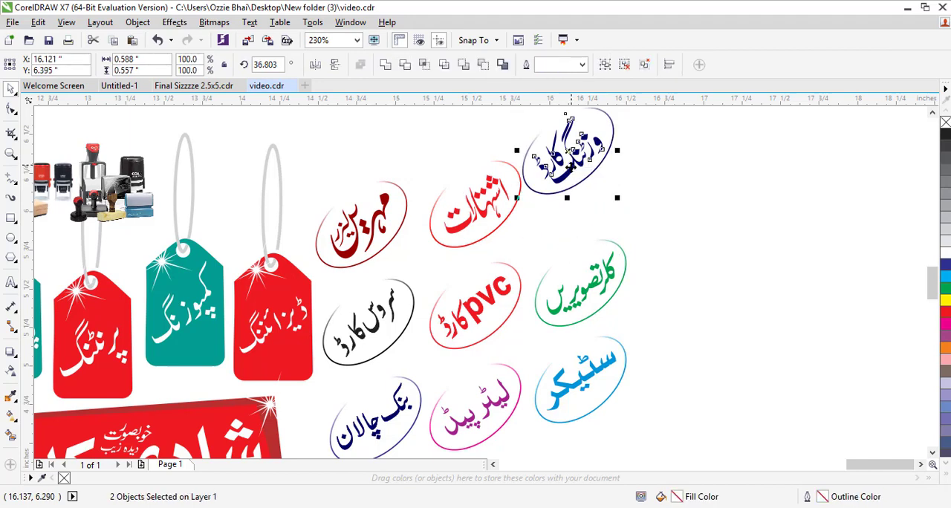
key(ctrl+z)
key(ctrl+z)
key(ctrl+z)
key(ctrl+z)
key(ctrl+z)
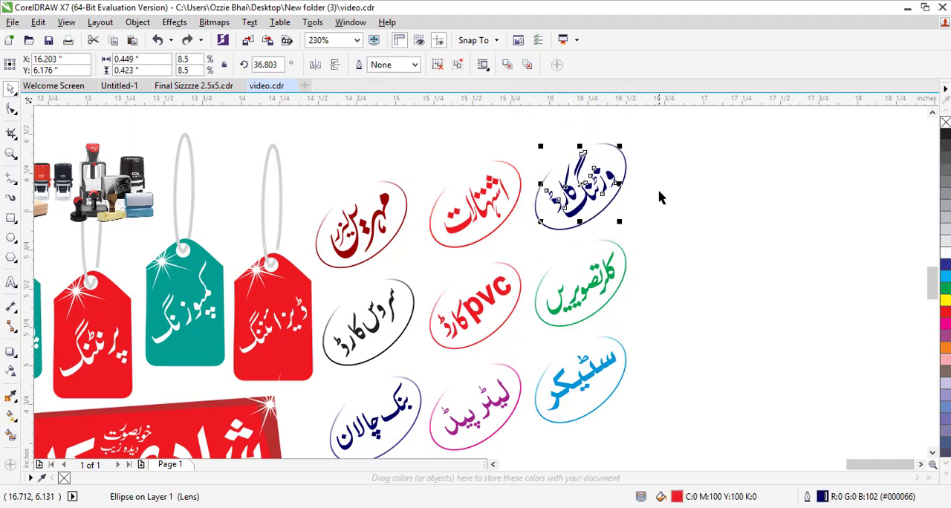
- Select all nine oval sticker badges and group them together
click(635, 137)
drag(660, 136, 310, 433)
key(ctrl+g)
scroll(311, 432, down, 4)
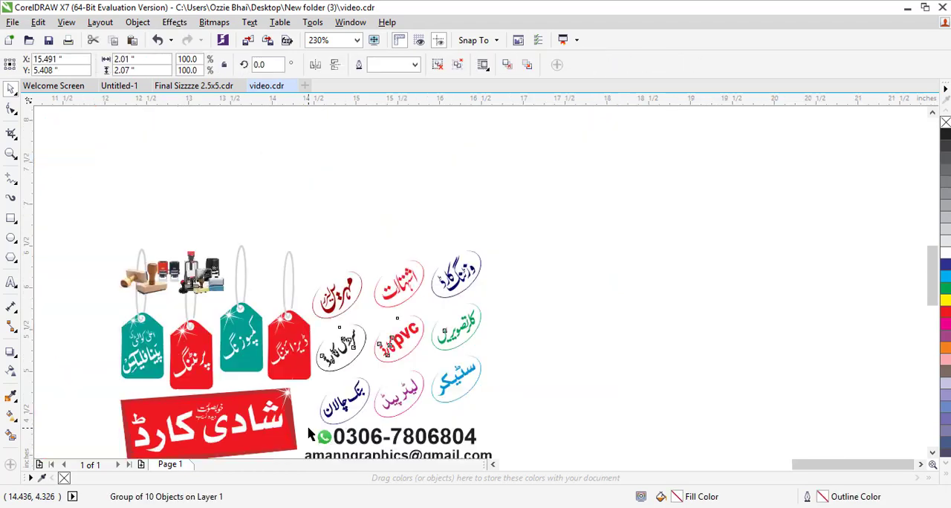
- Move the grouped sticker badges into the middle of the banner
drag(430, 272, 75, 460)
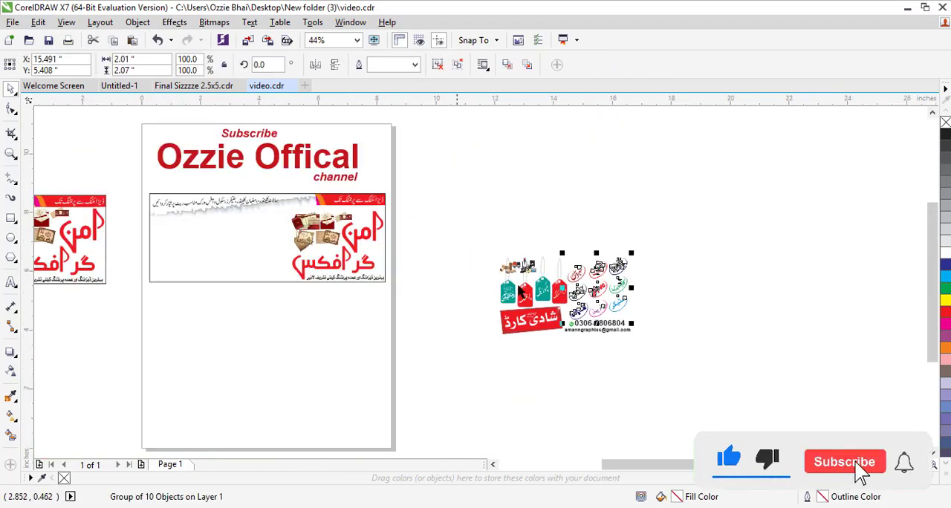
click(463, 248)
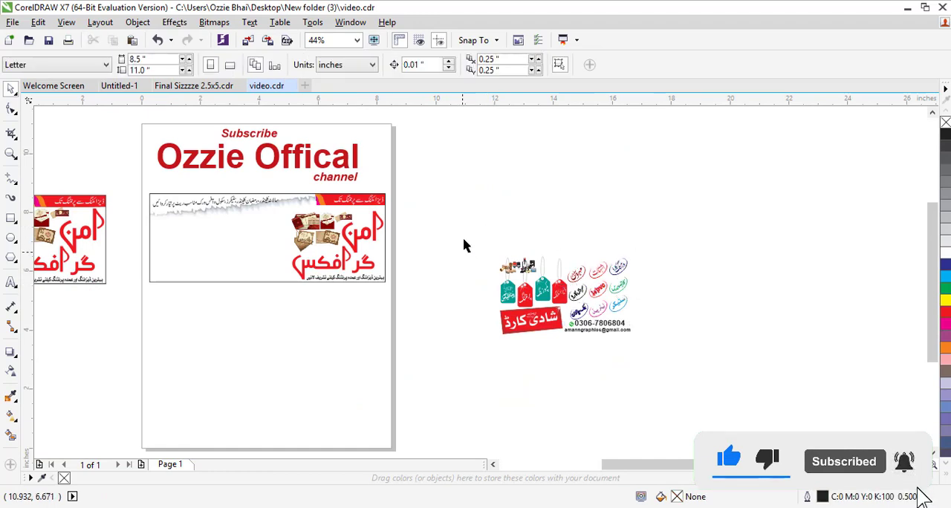
drag(469, 228, 563, 336)
drag(572, 370, 584, 354)
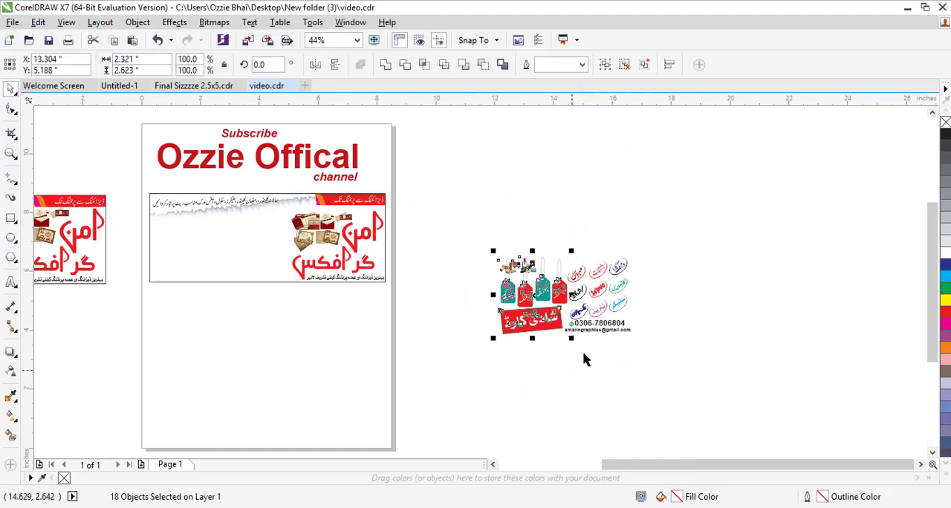
key(ctrl+g)
drag(620, 282, 279, 242)
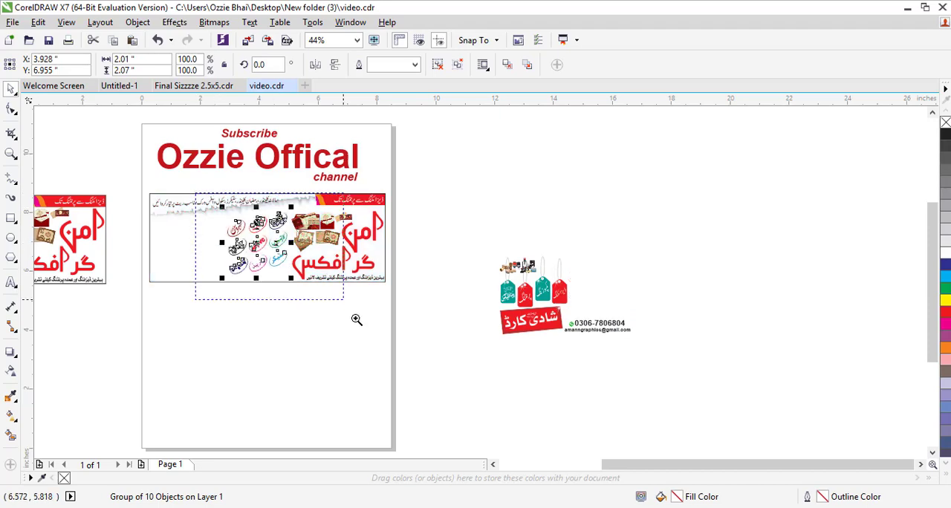
- Nudge the sticker badges group slightly up and to the right within the banner
drag(357, 319, 357, 320)
drag(290, 132, 505, 344)
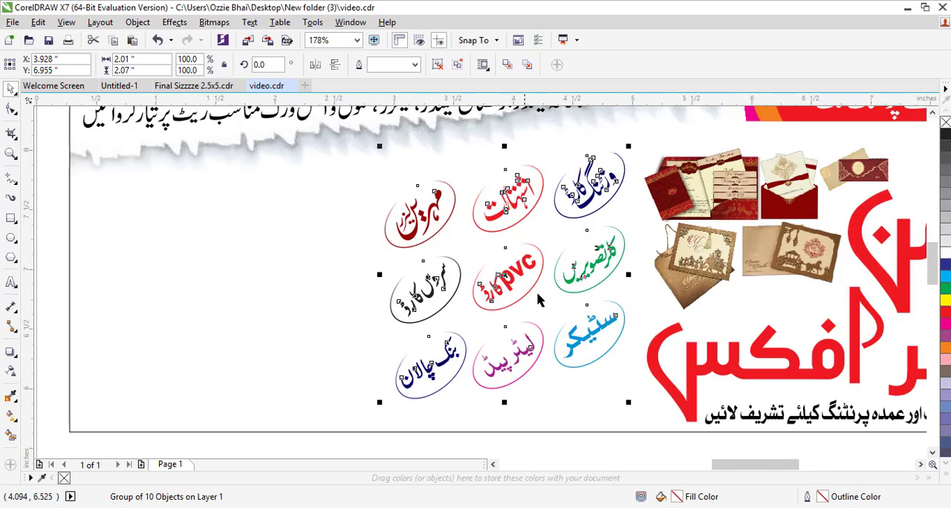
drag(497, 278, 507, 267)
scroll(507, 267, down, 4)
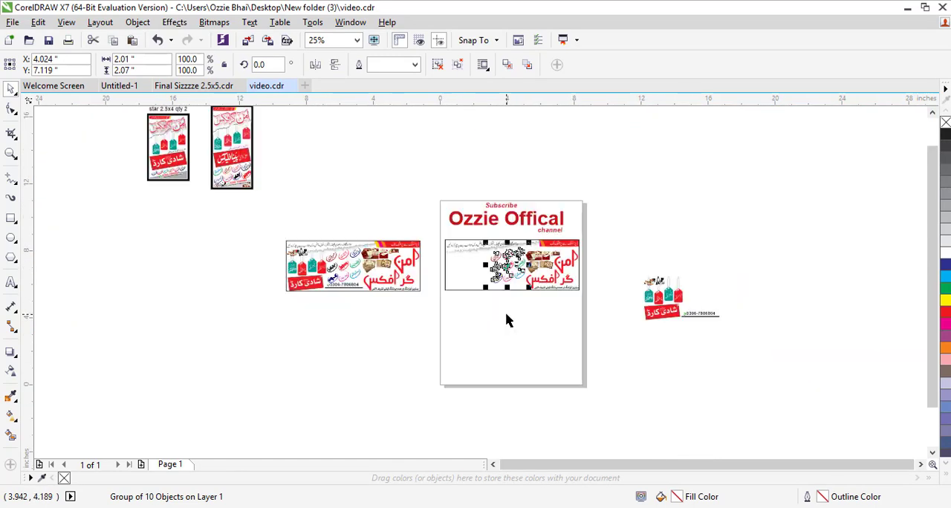
- Move the stamp images up, away from the hanging tags
click(507, 319)
key(F2)
drag(261, 223, 738, 393)
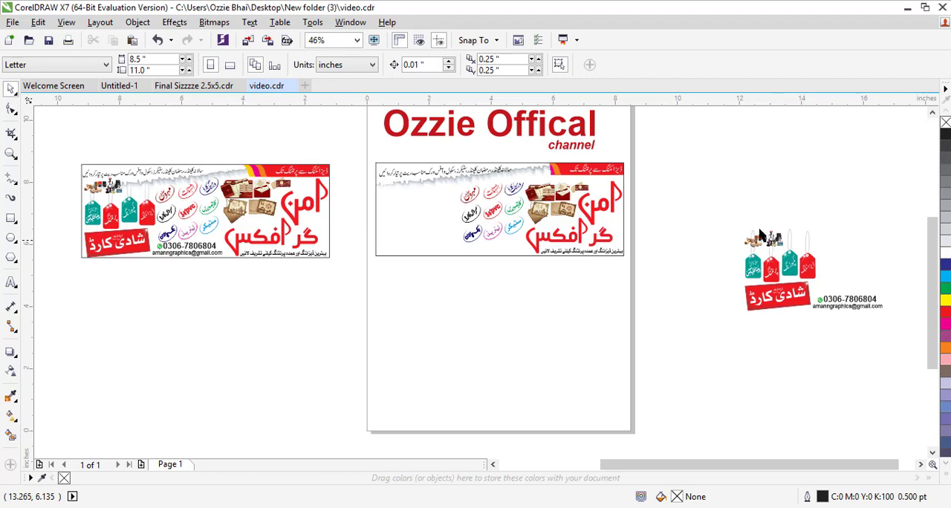
click(785, 253)
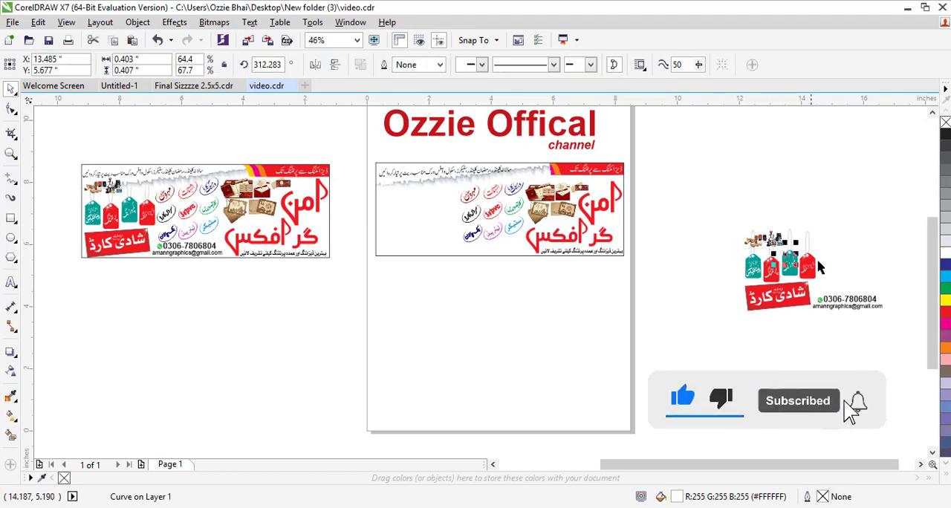
click(818, 260)
drag(774, 243, 775, 197)
click(712, 222)
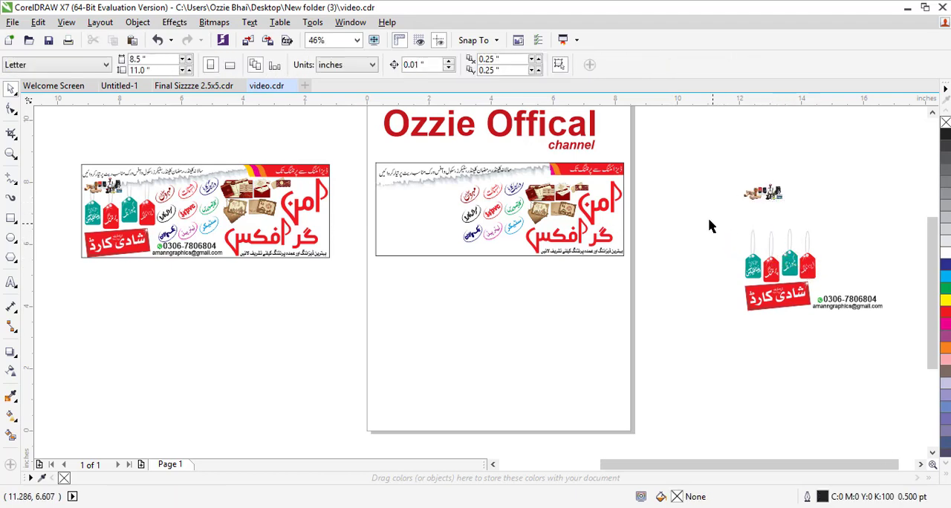
- Group the four hanging tags and move them into the left part of the banner
drag(847, 291, 848, 290)
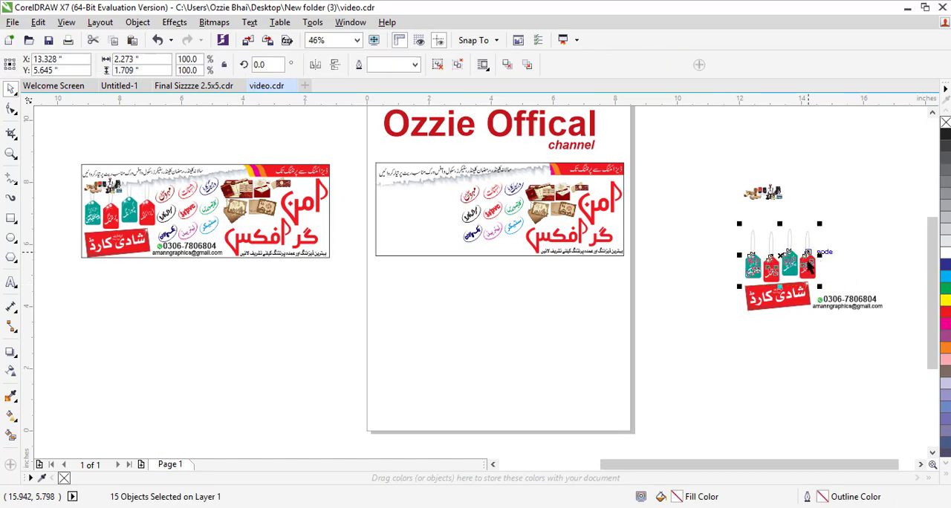
key(ctrl+g)
mouse_move(772, 245)
mouse_down()
mouse_move(454, 202)
mouse_move(423, 208)
mouse_up()
key(F2)
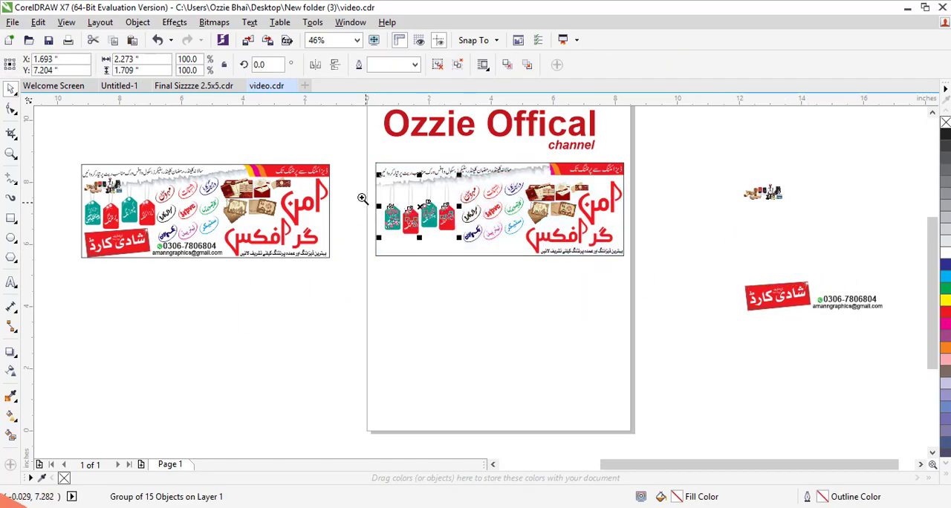
drag(346, 147, 545, 263)
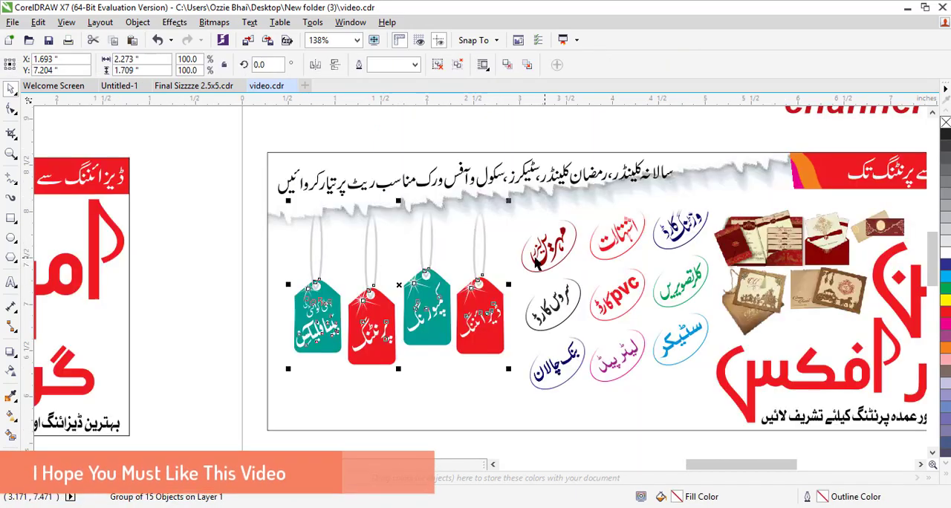
- Shift the hanging tags group slightly left and up within the banner
mouse_move(402, 284)
mouse_down()
mouse_move(388, 284)
mouse_move(388, 275)
mouse_up()
right_click(388, 275)
click(448, 168)
click(523, 215)
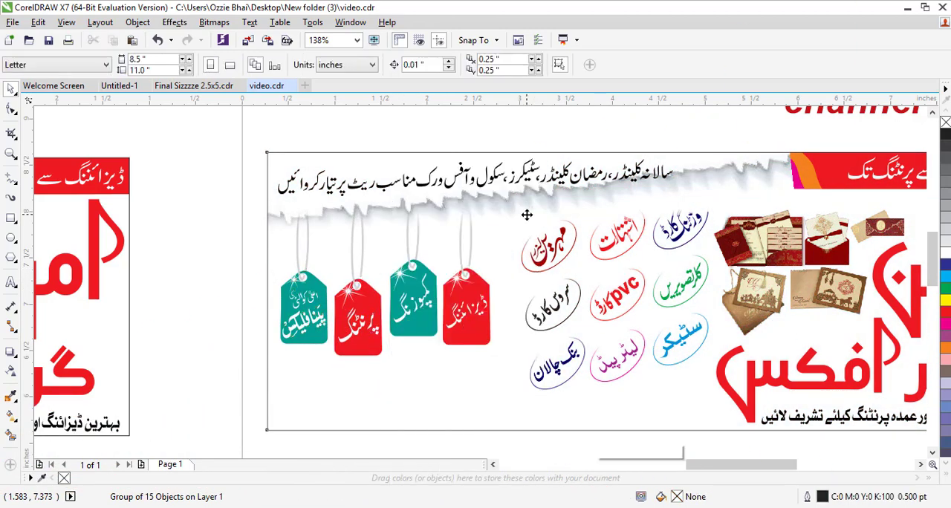
- Inside the banner's PowerClip, nudge the hanging tags group slightly up and right, then finish editing the contents
right_click(526, 219)
click(568, 142)
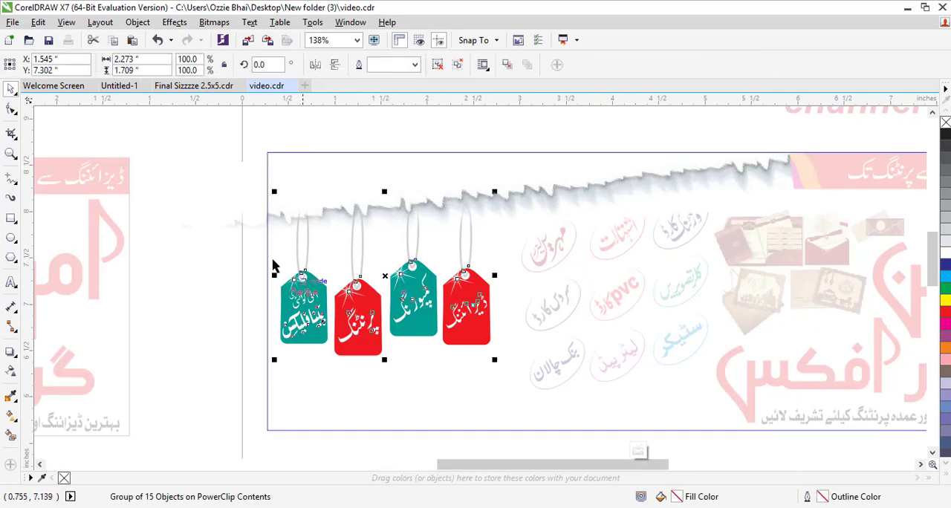
key(Up)
key(Up)
key(Up)
key(Up)
key(Up)
key(Up)
key(Up)
key(Up)
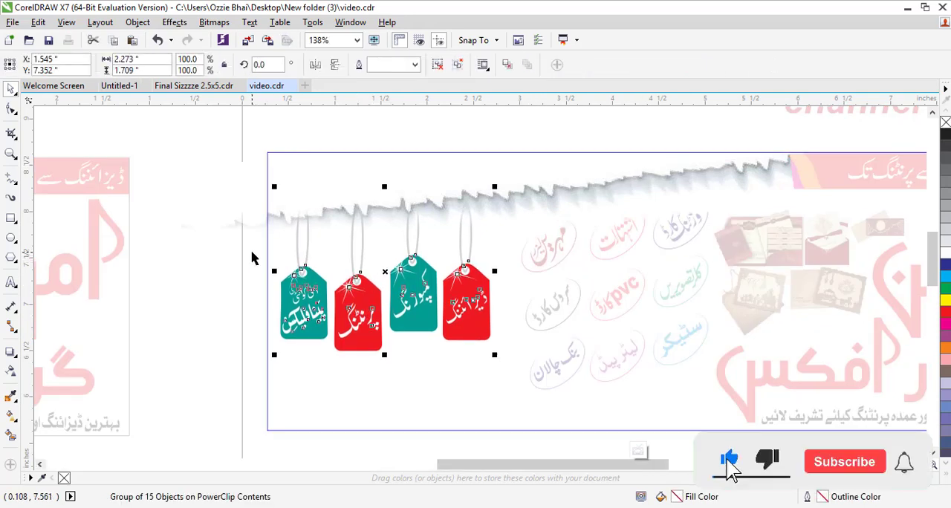
key(Right)
key(Right)
key(Right)
key(Right)
key(Right)
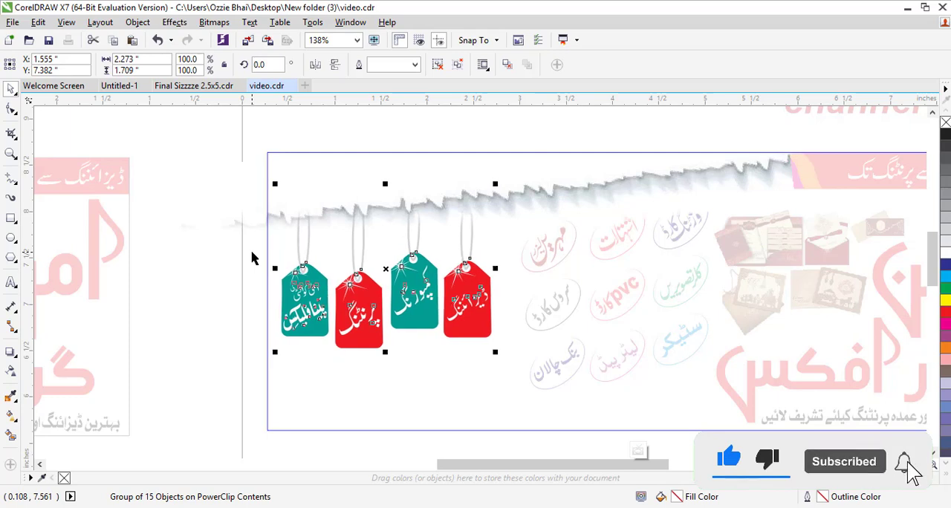
key(Up)
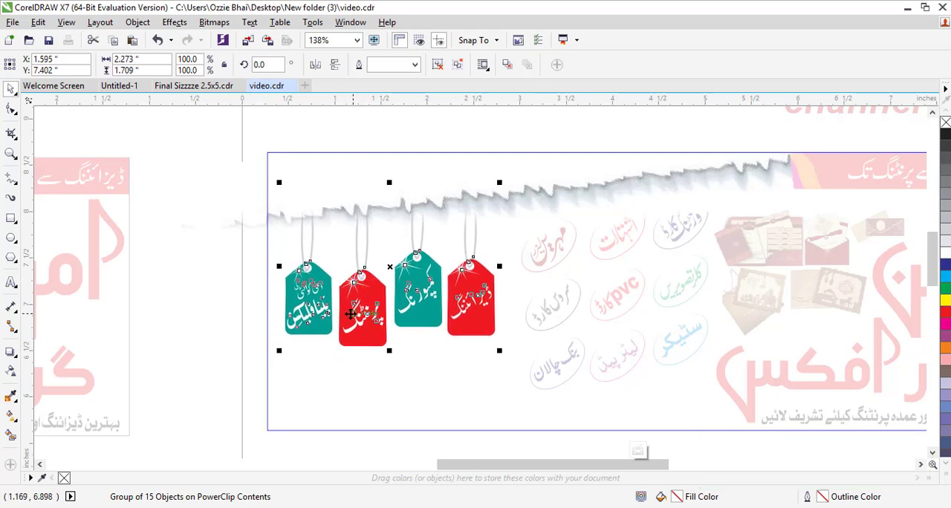
right_click(351, 314)
click(392, 185)
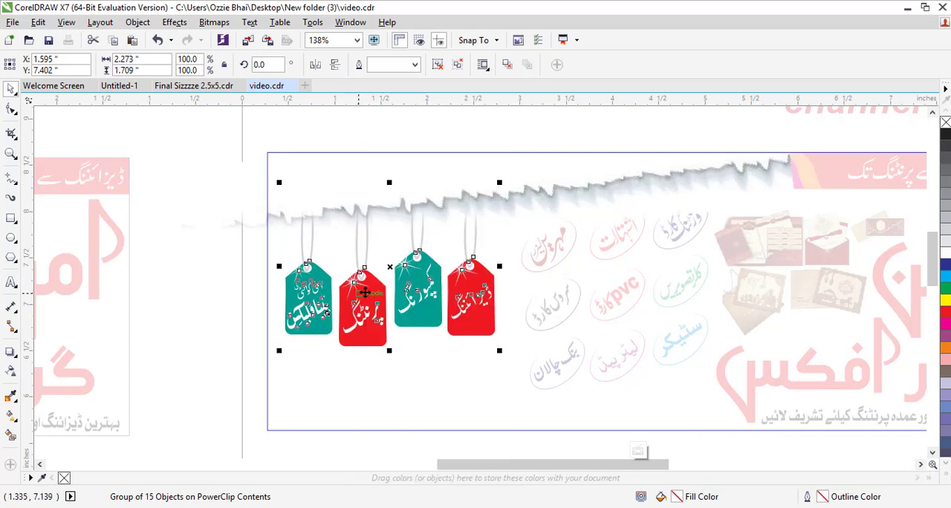
right_click(366, 230)
click(391, 187)
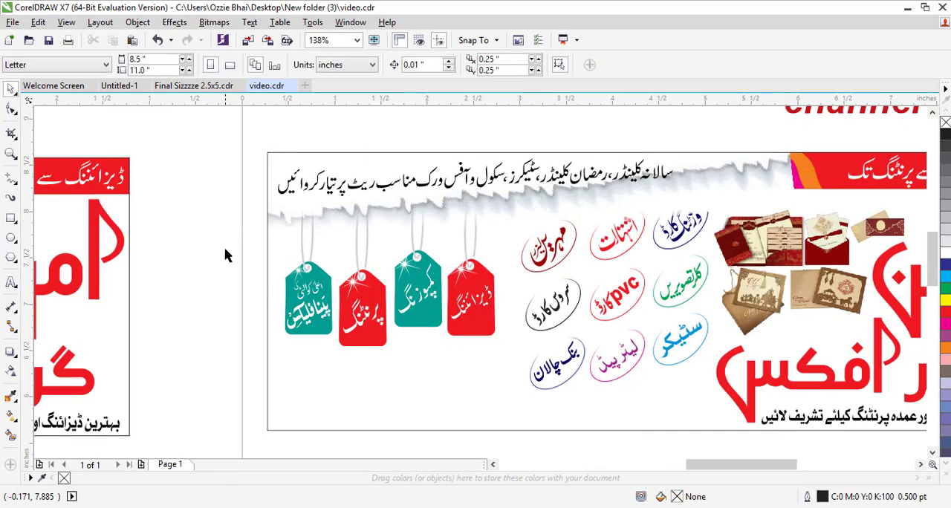
- Move the Shadi Card sticker badge into the banner's lower-left corner and scale it down to about 96%
scroll(228, 251, down, 4)
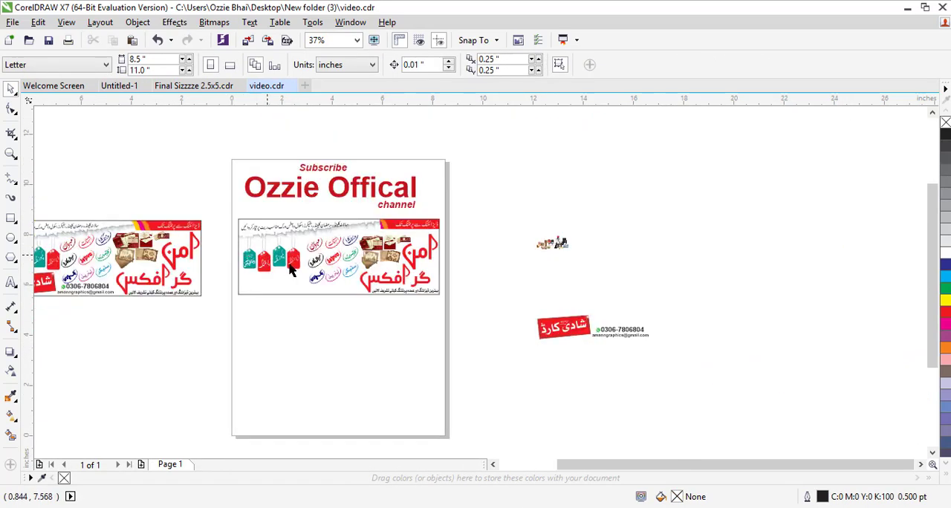
drag(613, 146, 192, 416)
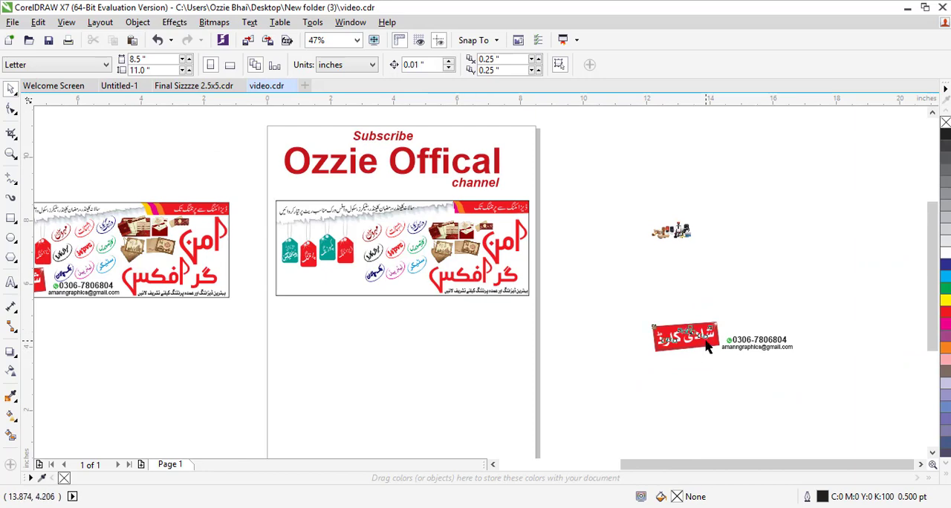
drag(707, 345, 271, 264)
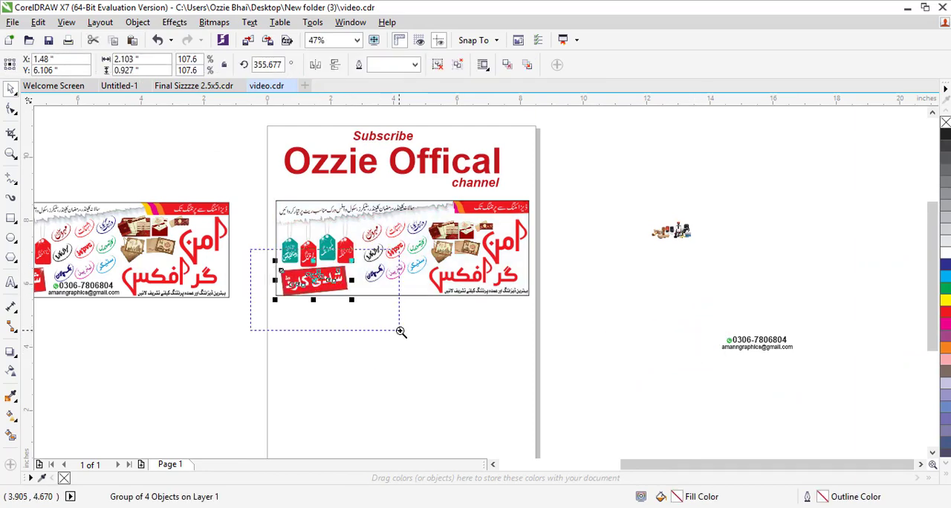
drag(402, 332, 401, 332)
drag(247, 195, 662, 354)
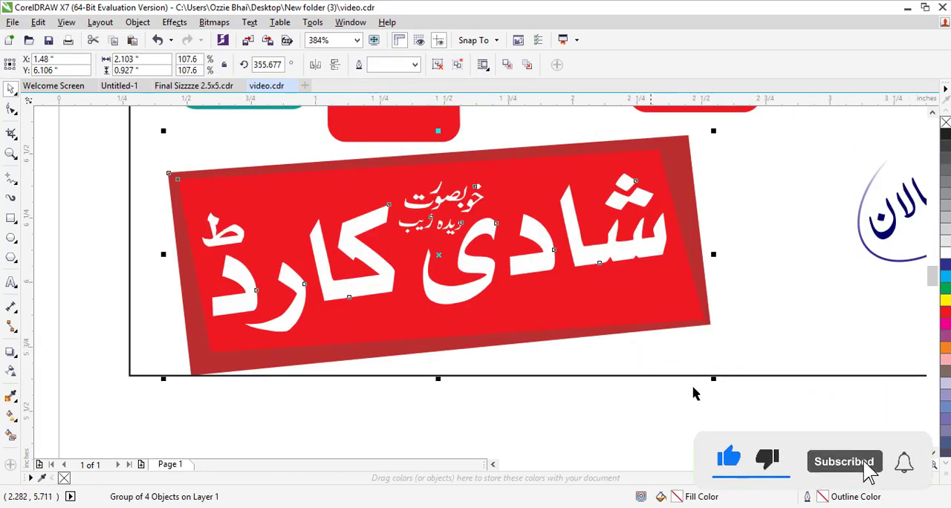
drag(714, 378, 629, 370)
drag(441, 257, 431, 253)
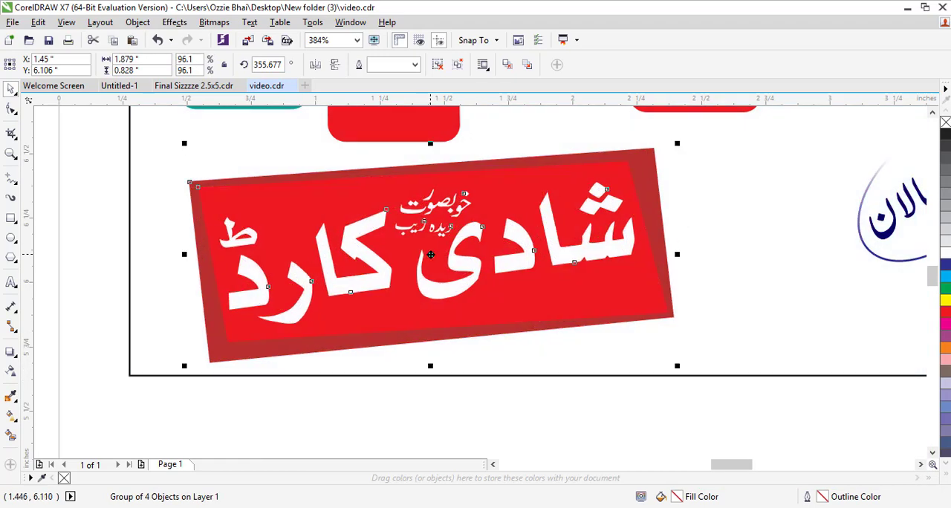
scroll(431, 254, down, 2)
click(508, 353)
scroll(486, 295, down, 1)
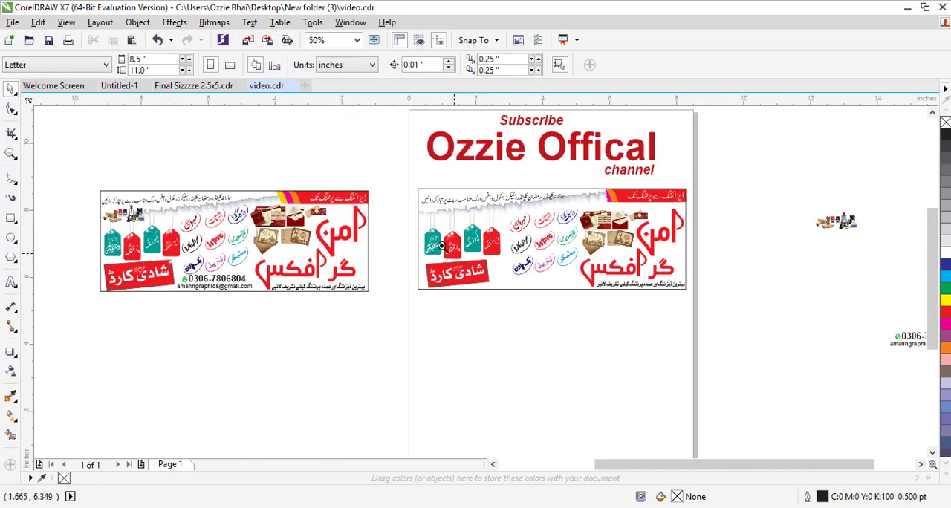
- Switch the document view to wireframe mode
scroll(682, 294, up, 1)
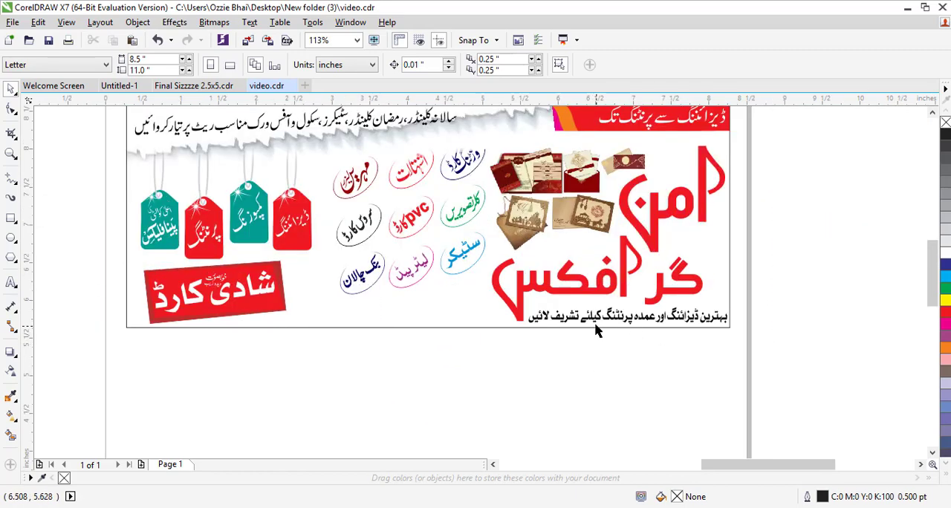
scroll(595, 333, down, 2)
key(F2)
drag(418, 246, 817, 409)
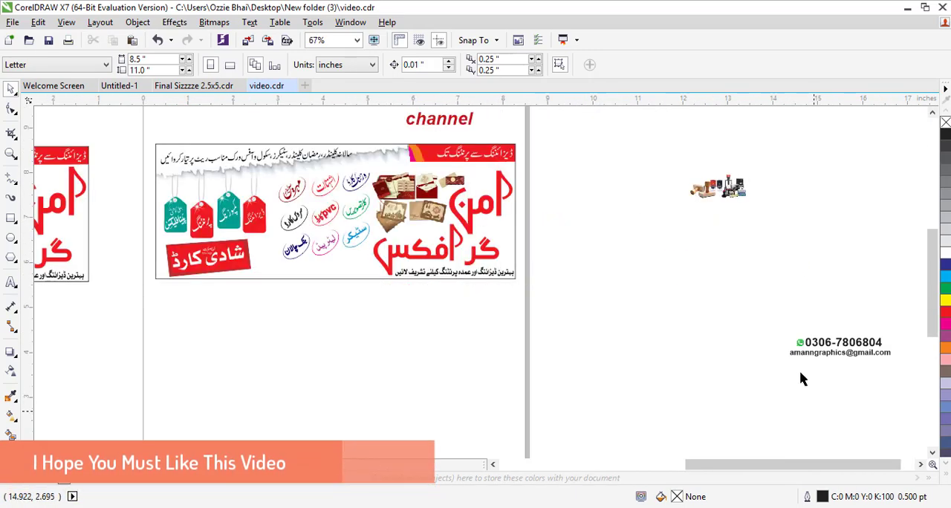
drag(703, 295, 821, 378)
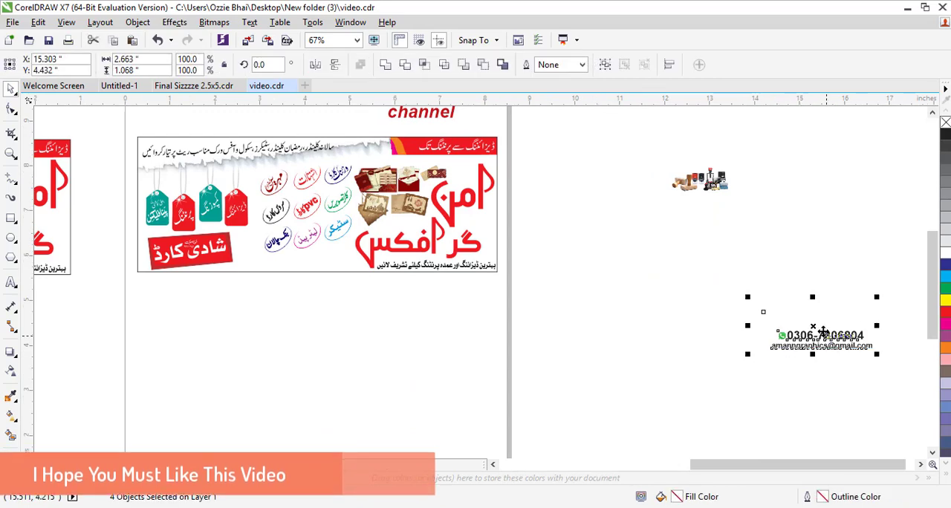
click(775, 381)
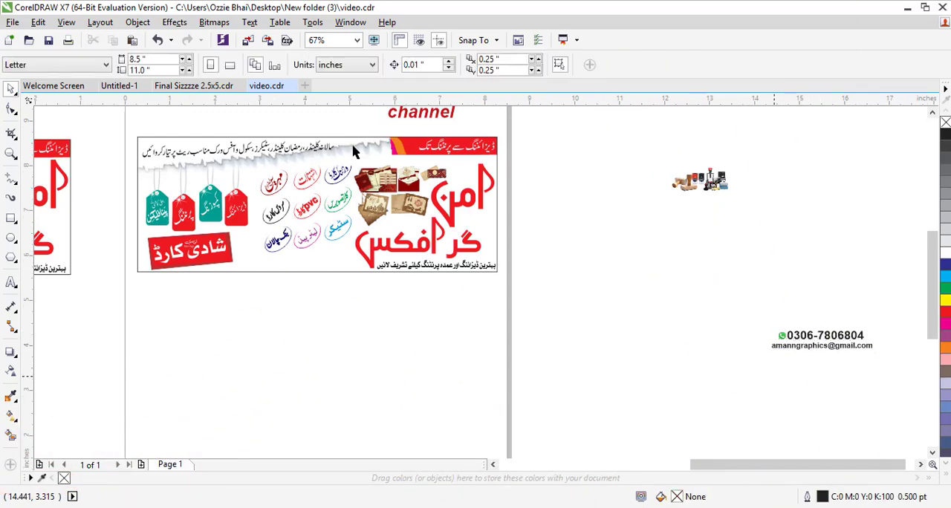
click(66, 22)
click(97, 52)
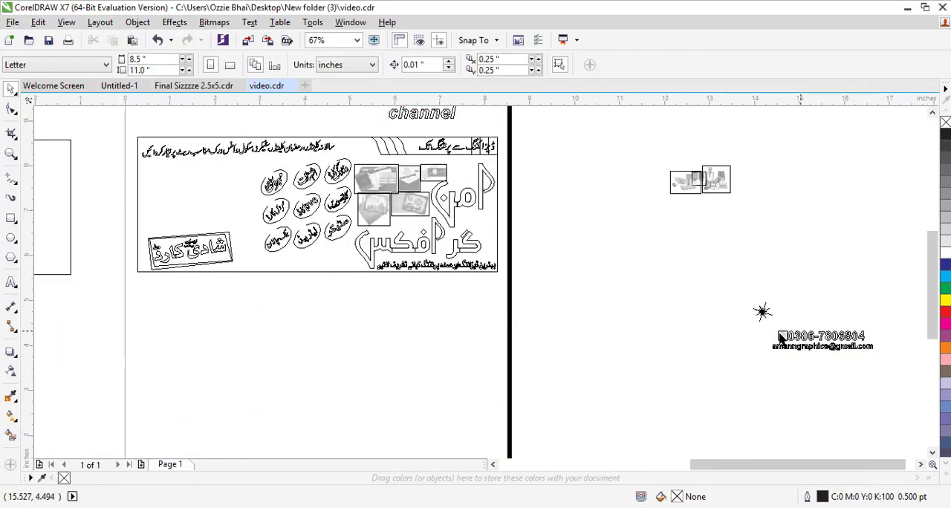
- Select the phone number, e-mail line and icon beside the page and group them
drag(847, 367, 894, 381)
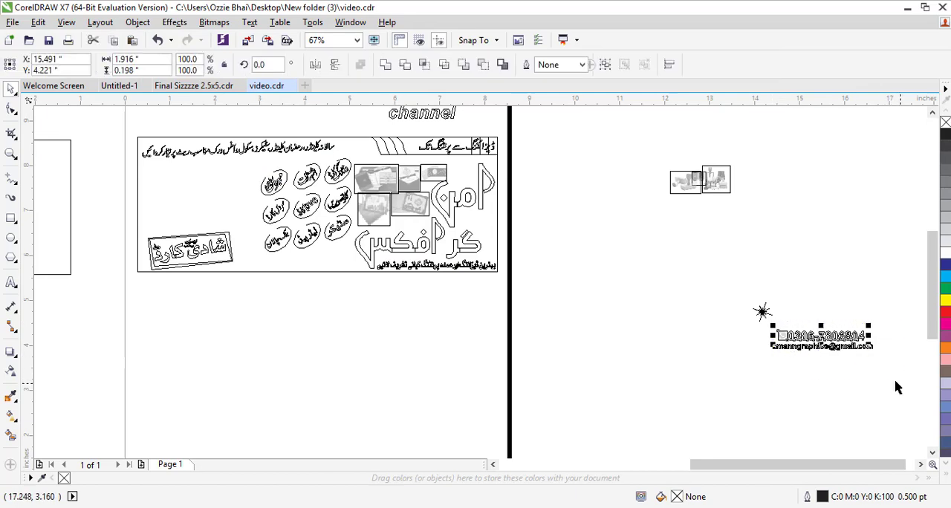
click(895, 321)
drag(905, 313, 736, 393)
key(ctrl+g)
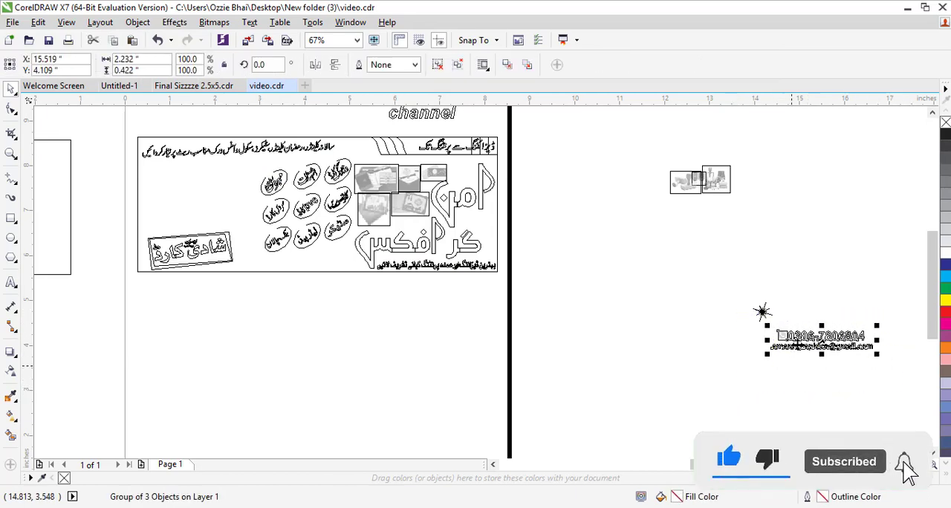
- Move the contact details group into the banner's lower middle, below the sticker badges
drag(828, 342, 295, 254)
click(814, 265)
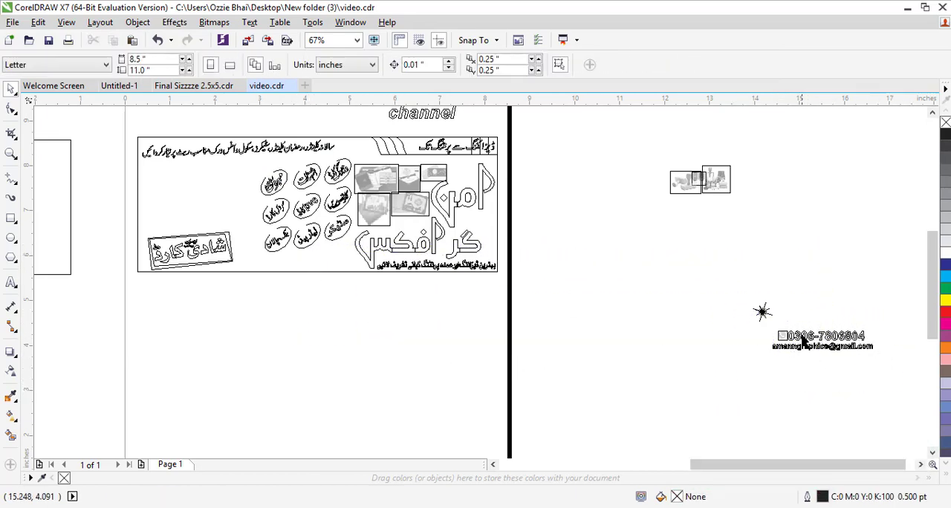
click(808, 346)
drag(821, 340, 304, 264)
drag(425, 313, 425, 313)
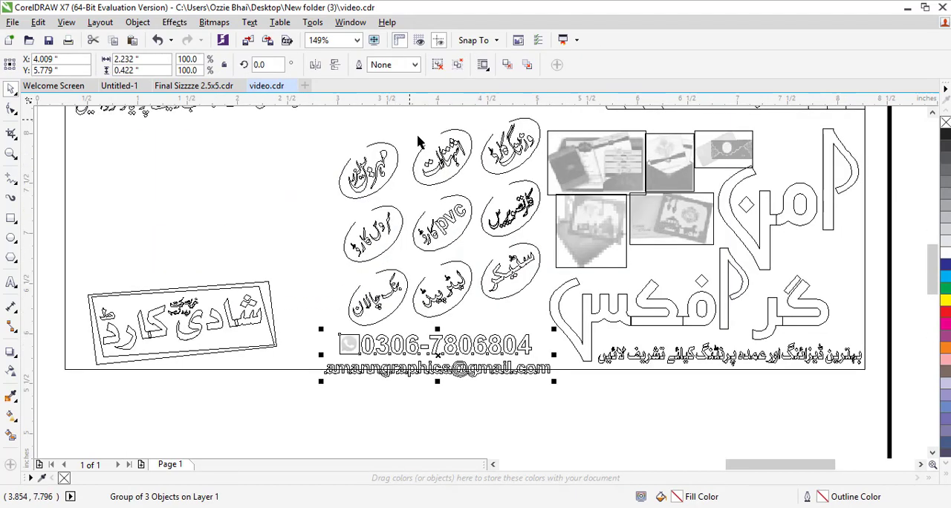
- Nudge the sticker badges group upward within the banner
click(435, 171)
key(Up)
key(Up)
key(Up)
key(Up)
key(Up)
key(Up)
key(Up)
key(Up)
key(Up)
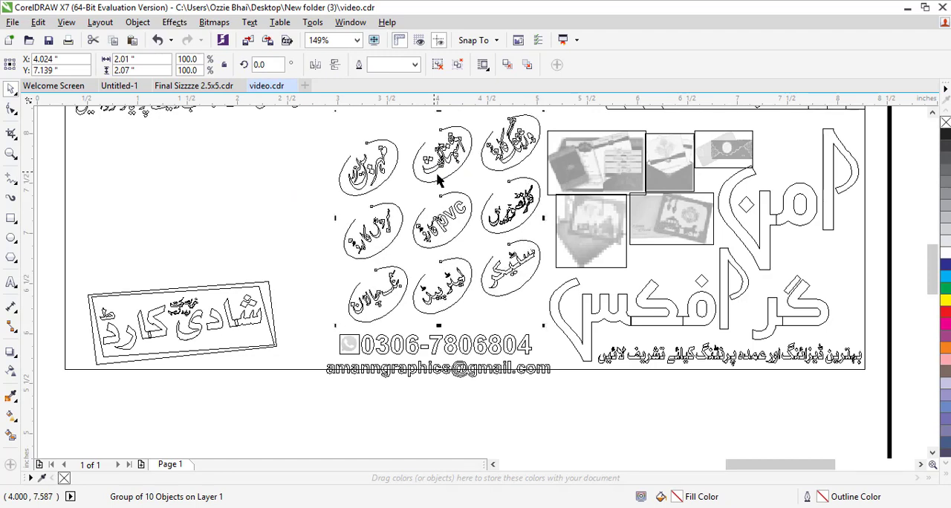
key(Up)
key(Up)
key(Up)
key(Up)
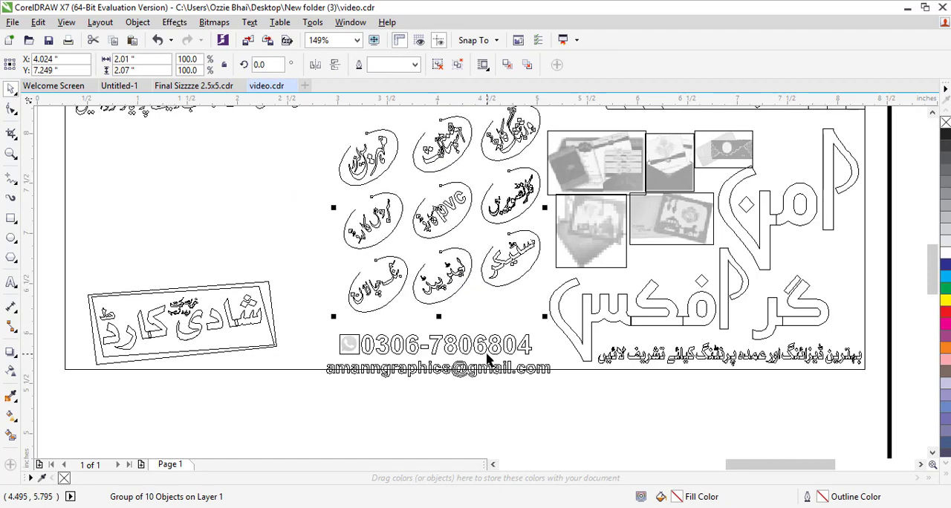
- Nudge the contact details group up and slightly right under the sticker badges
click(488, 360)
key(Up)
key(Up)
key(Up)
key(Up)
key(Up)
key(Up)
key(Up)
key(Up)
key(Up)
key(Up)
key(Up)
key(Up)
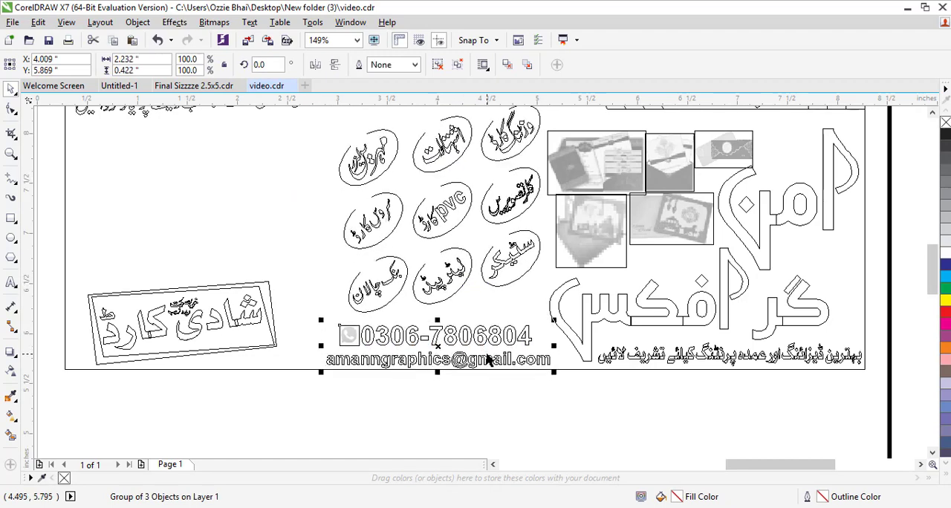
key(Right)
key(Right)
key(Right)
key(Right)
key(Right)
key(Right)
key(Right)
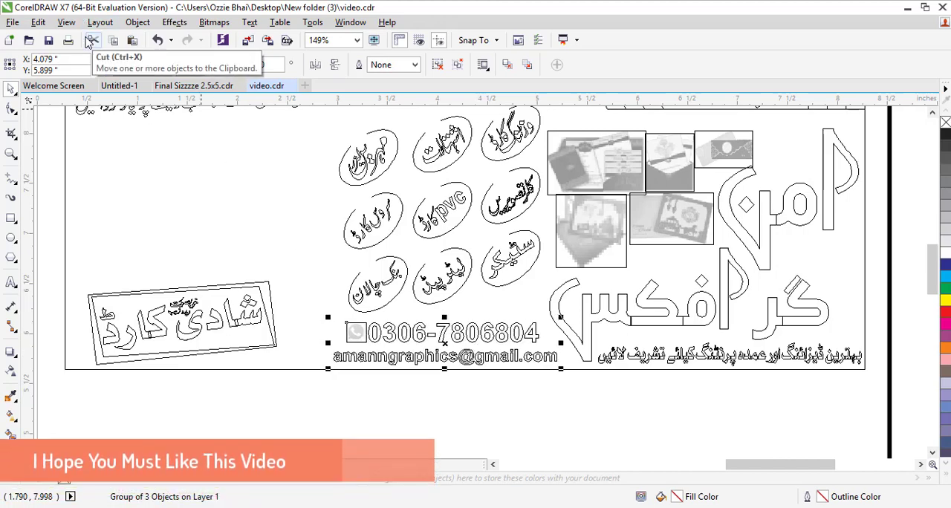
- Switch back to enhanced view and shift the contact details group slightly up and left
key(shift+F9)
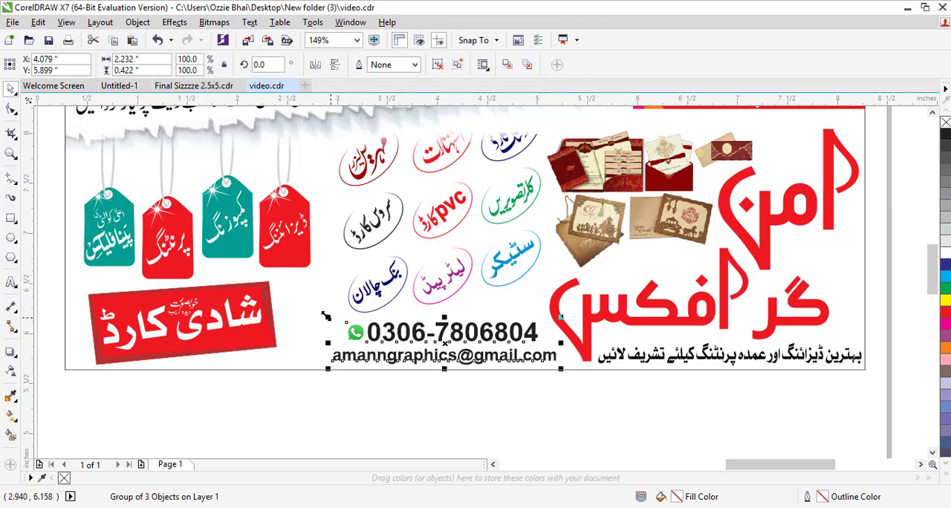
drag(327, 317, 320, 312)
click(362, 434)
scroll(365, 424, down, 2)
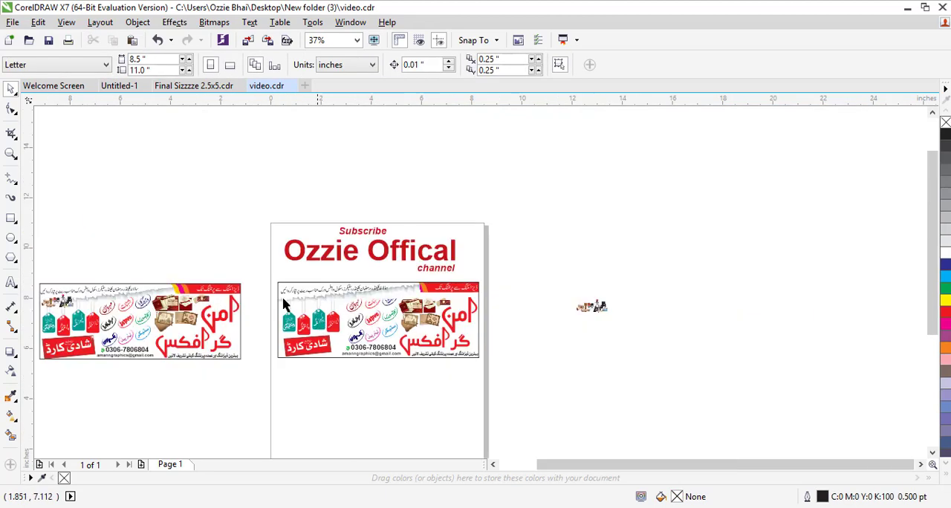
- Move the stamp images into the banner above the hanging tags and scale them to about 124%
key(F2)
drag(243, 260, 679, 442)
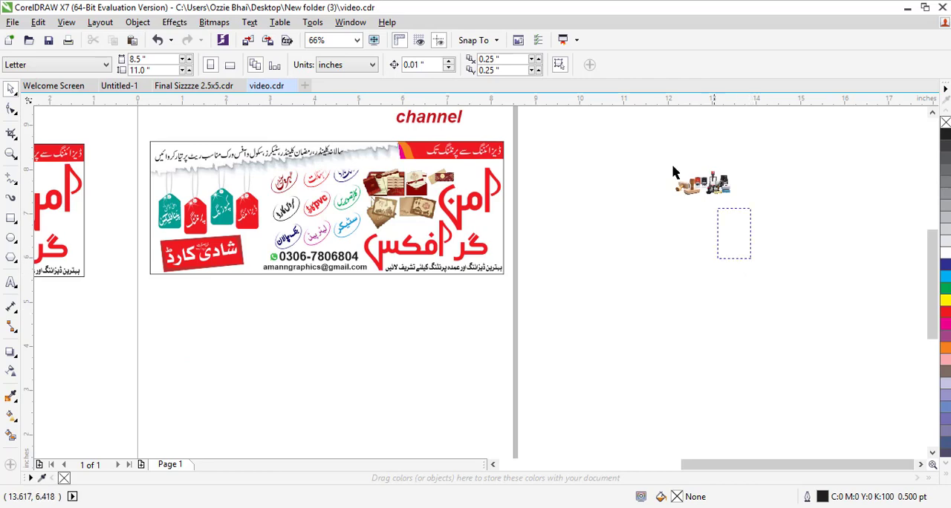
click(712, 188)
drag(712, 187, 190, 186)
drag(116, 143, 362, 240)
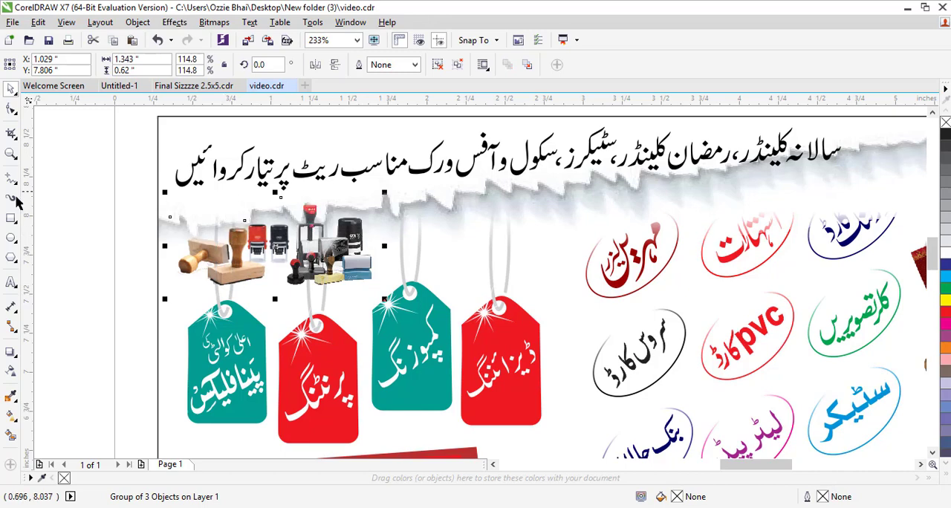
drag(483, 343, 524, 360)
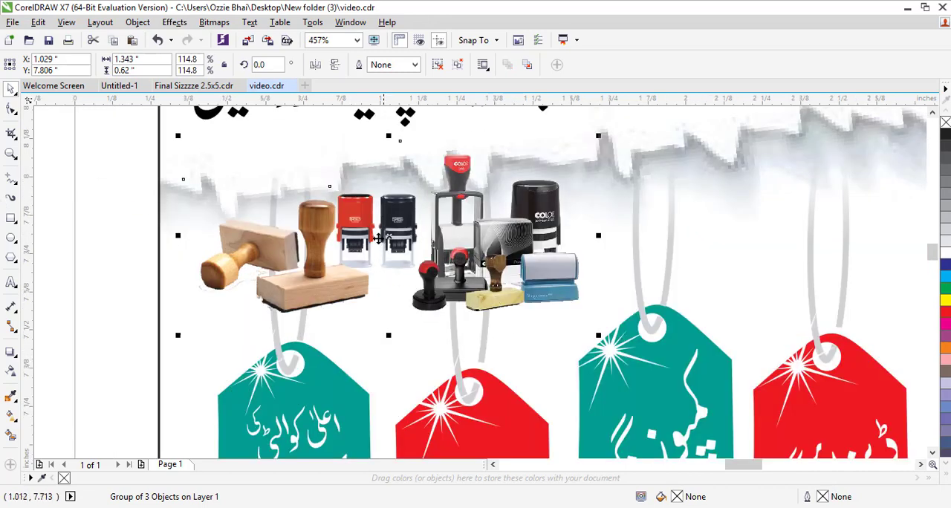
drag(388, 229, 389, 221)
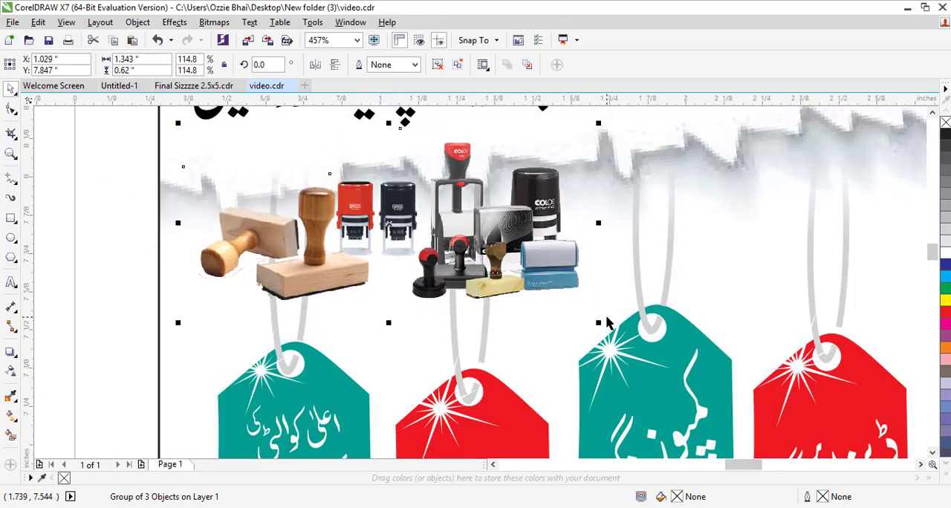
drag(600, 325, 633, 340)
- Zoom out and back in to review the assembled banner
scroll(485, 249, down, 5)
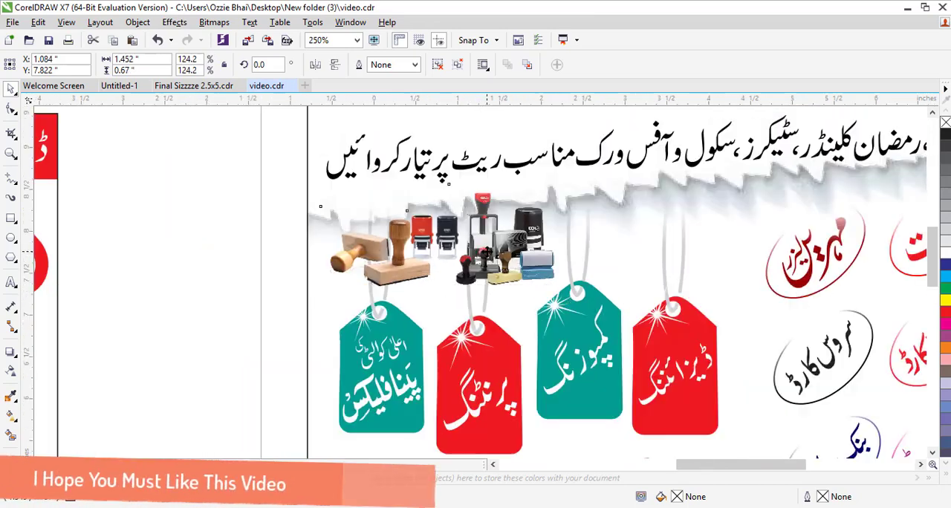
scroll(487, 251, down, 1)
click(500, 311)
key(F2)
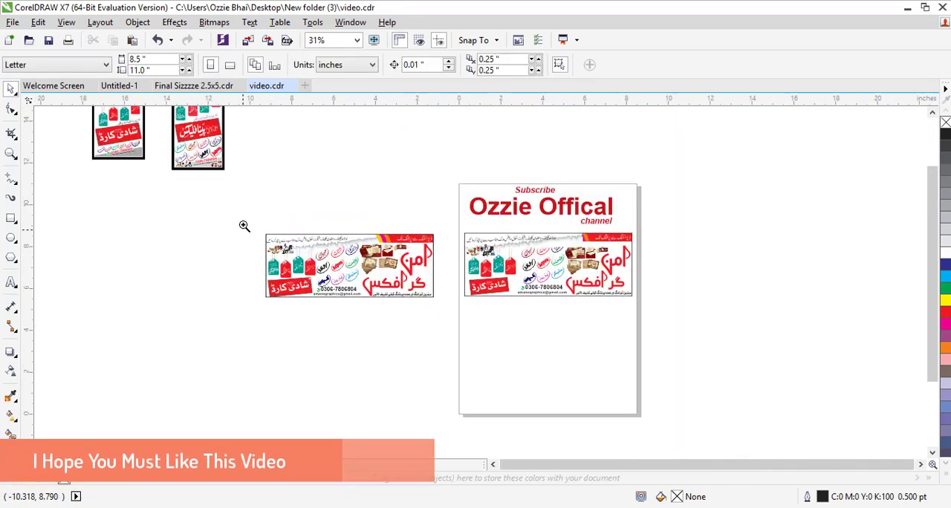
drag(636, 324, 652, 336)
key(F2)
drag(261, 176, 843, 377)
click(677, 231)
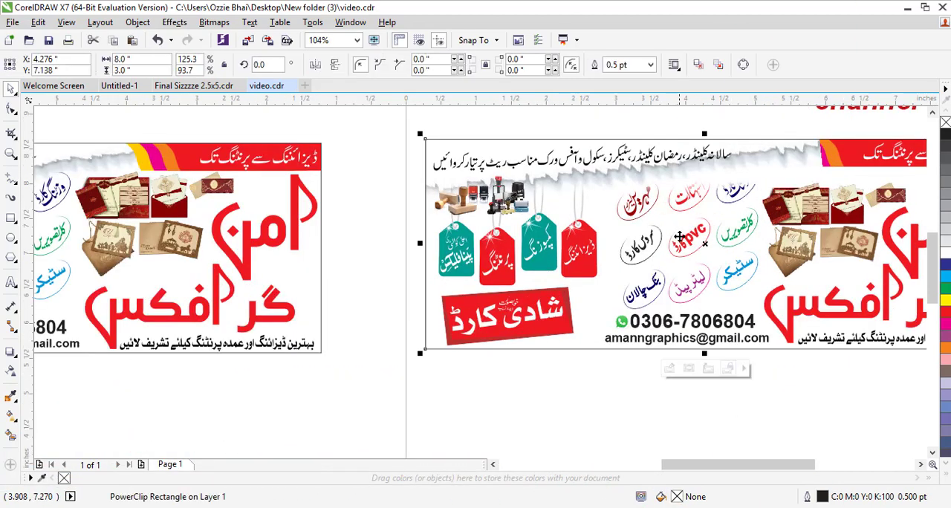
ctrl+click(685, 243)
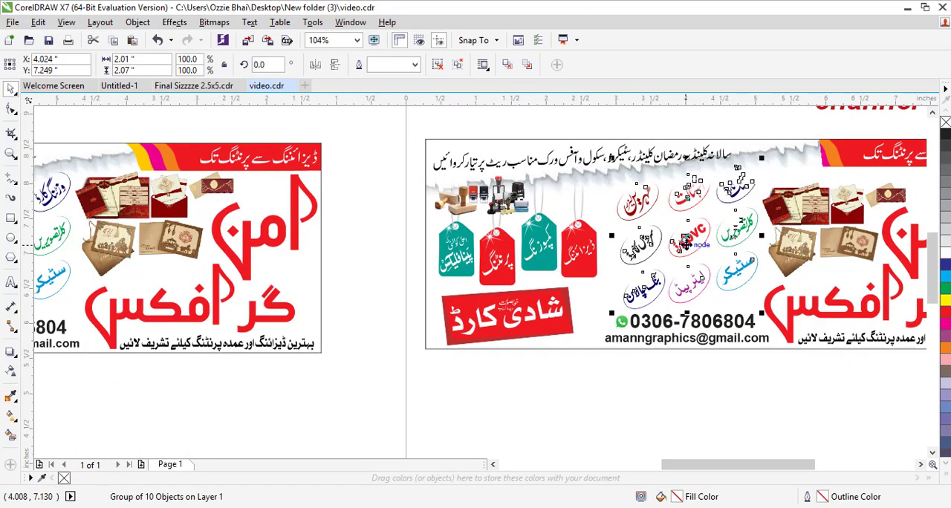
- Stretch the top Urdu services text line to about 3.9 inches wide so it spans the banner's header
click(750, 373)
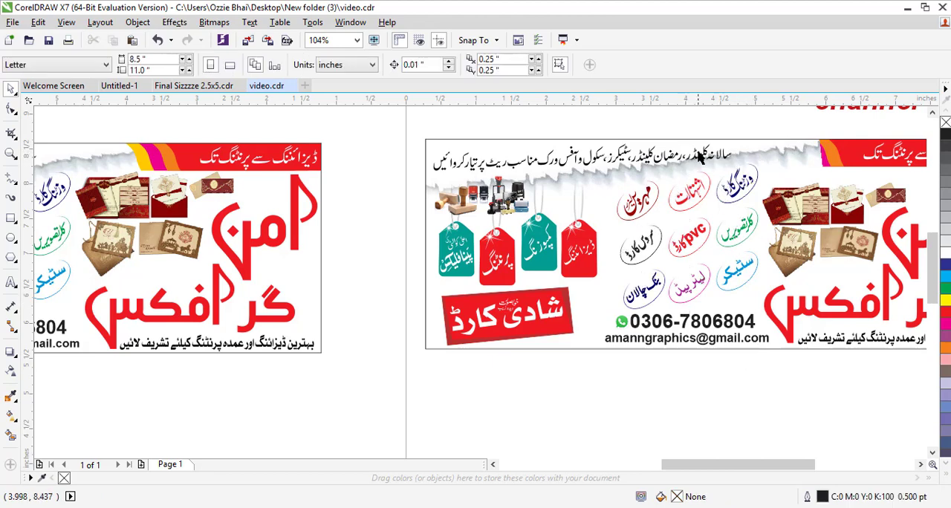
scroll(699, 156, down, 3)
key(F2)
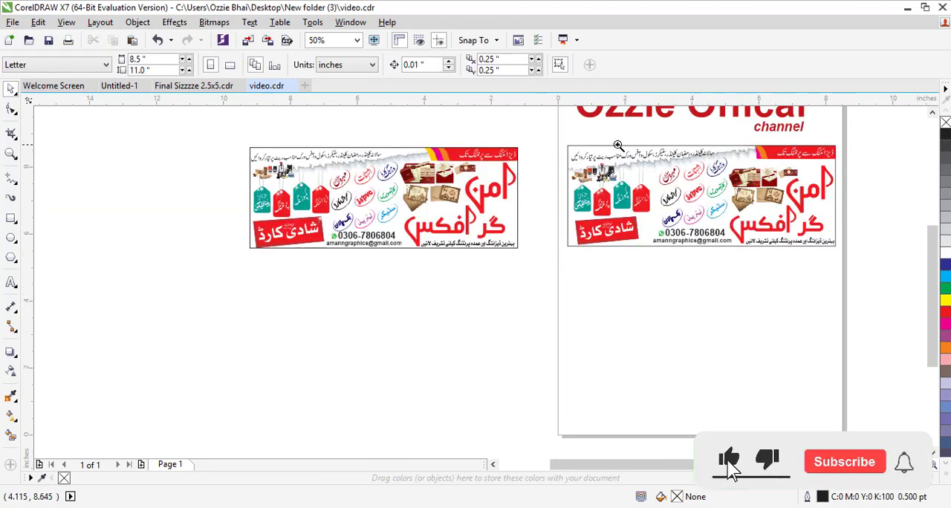
drag(515, 132, 721, 188)
click(826, 257)
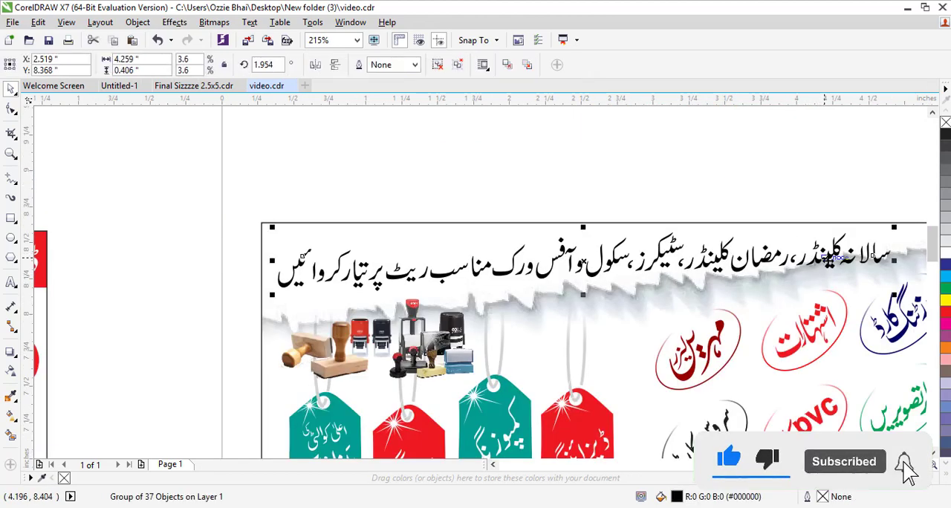
drag(894, 295, 782, 284)
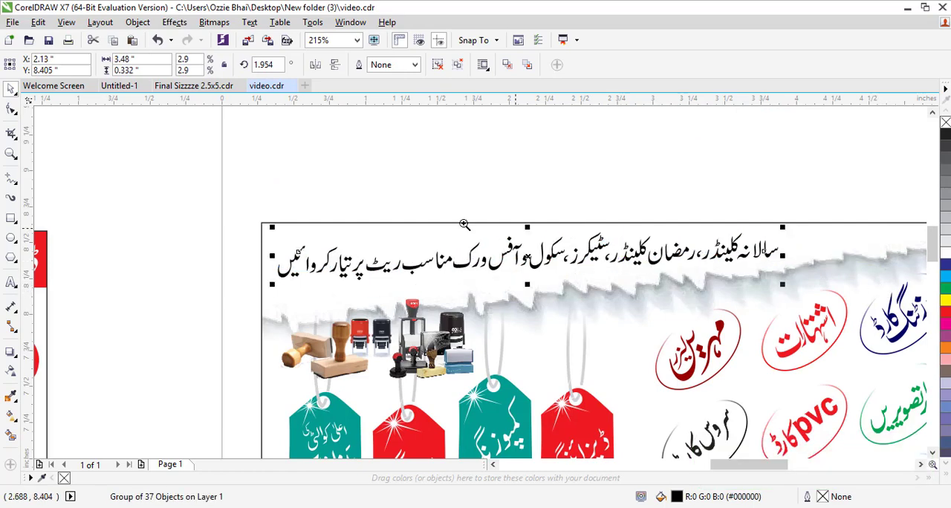
drag(214, 187, 906, 327)
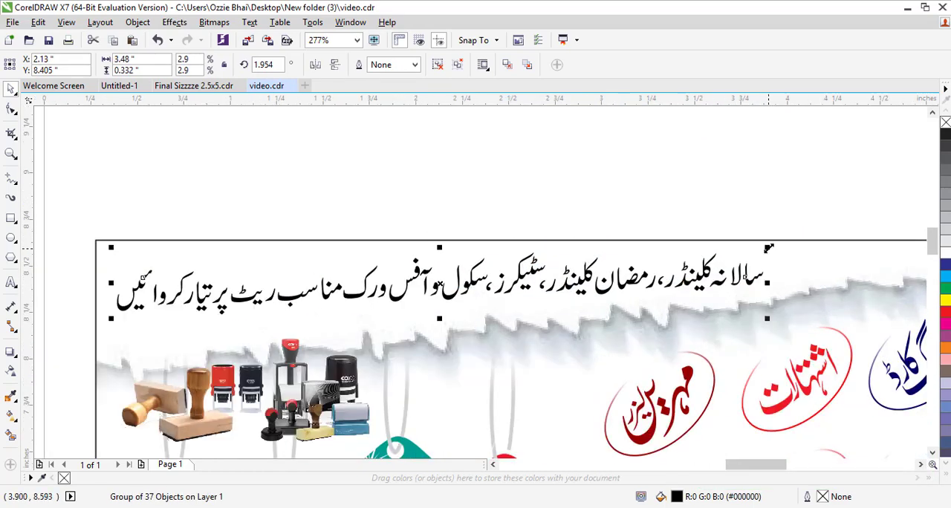
drag(769, 248, 842, 222)
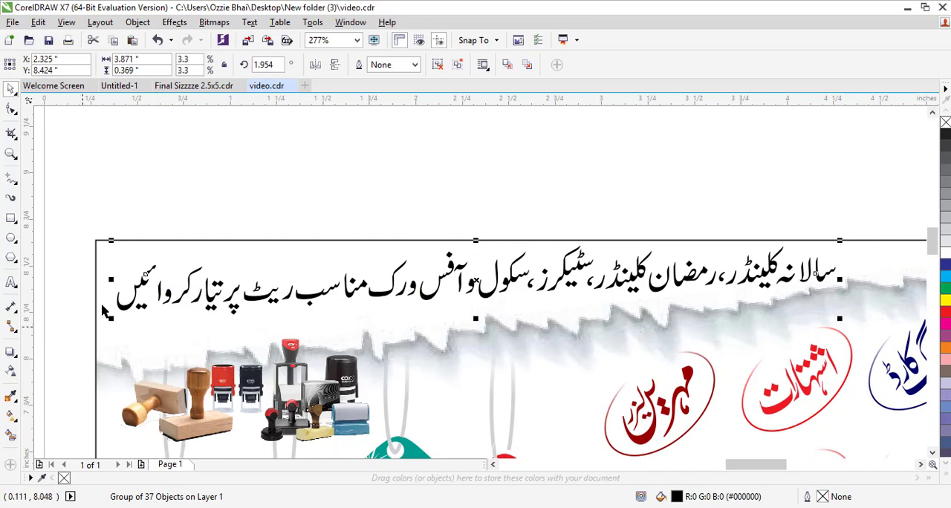
drag(115, 316, 103, 320)
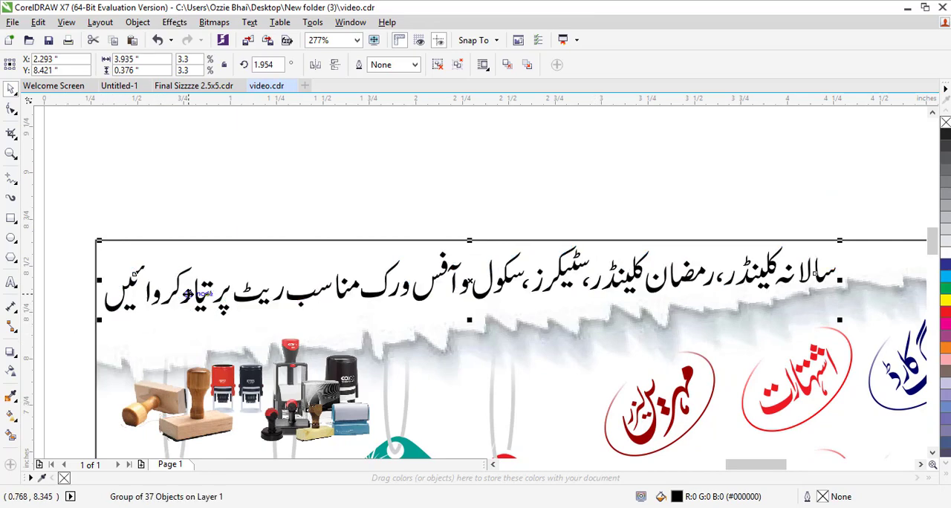
- Move the vertical Panaflex card design onto the page below the banners
scroll(201, 282, down, 6)
click(504, 263)
key(F2)
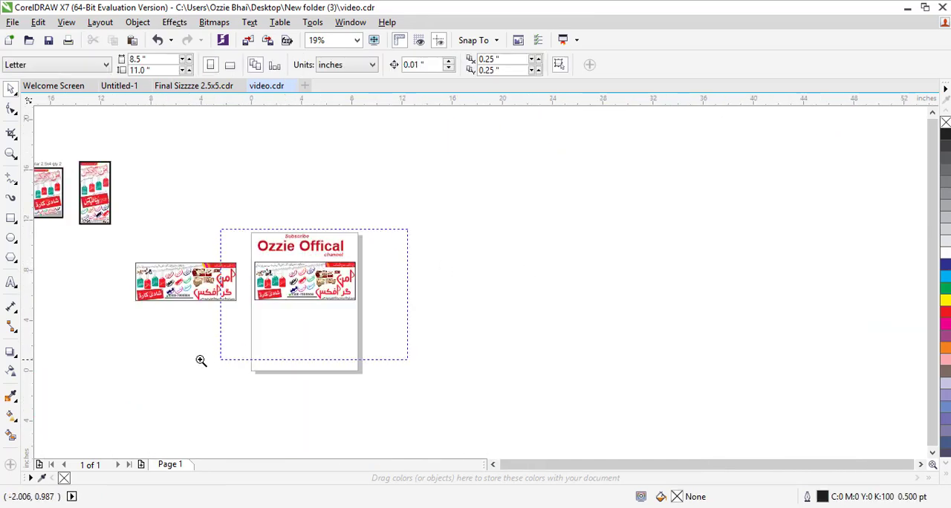
drag(200, 360, 386, 229)
scroll(334, 254, down, 2)
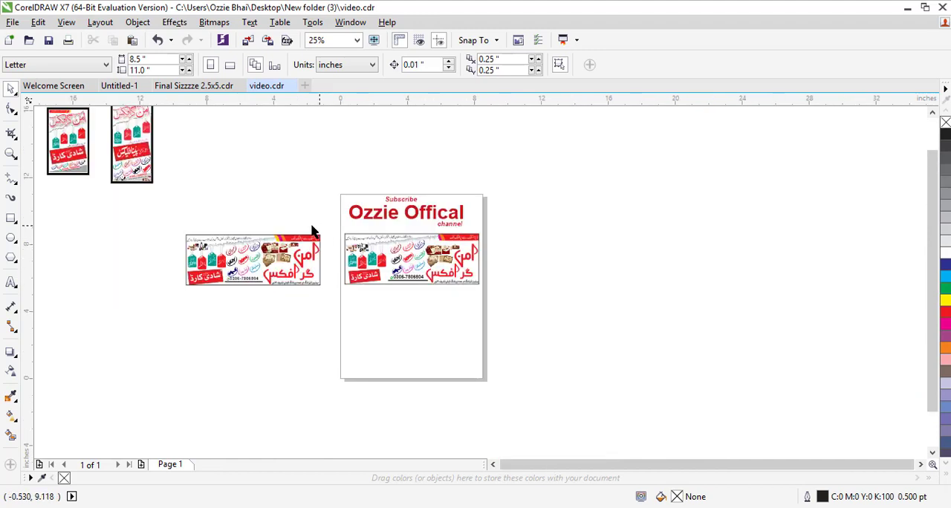
scroll(312, 231, down, 2)
drag(228, 214, 488, 374)
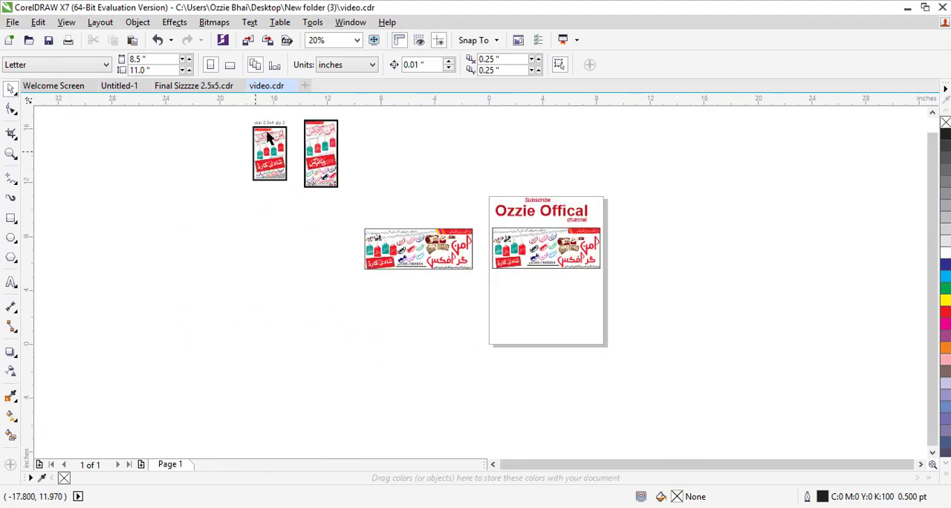
drag(347, 201, 278, 105)
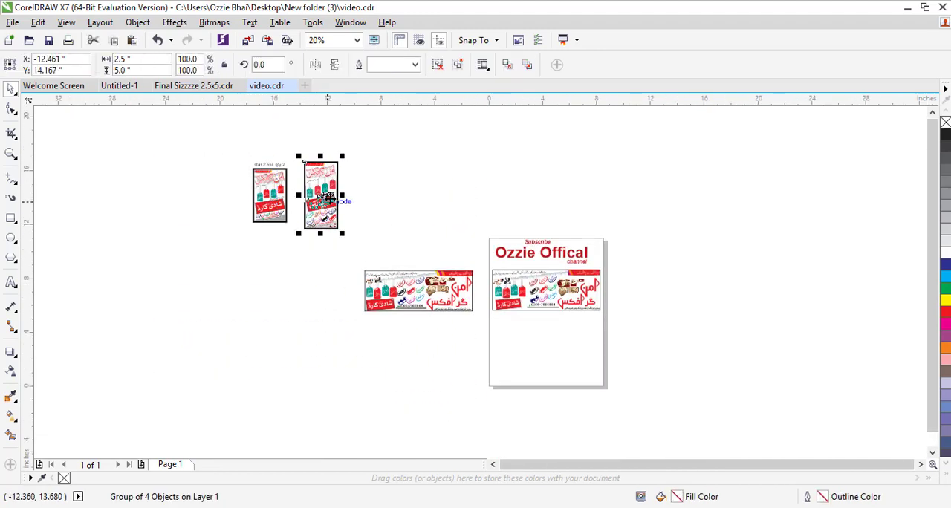
drag(327, 199, 511, 349)
- Ungroup the vertical card design
key(F2)
drag(483, 306, 563, 391)
click(565, 215)
key(F2)
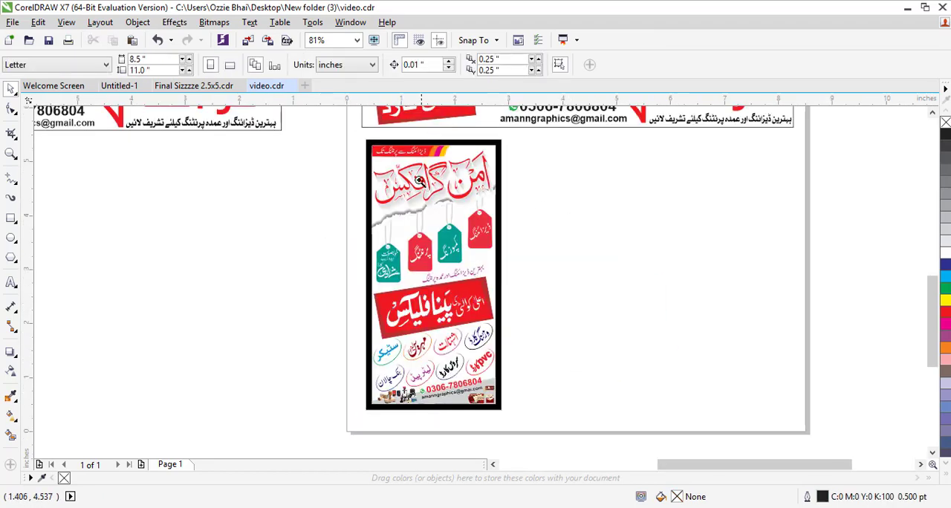
drag(341, 155, 509, 244)
click(415, 194)
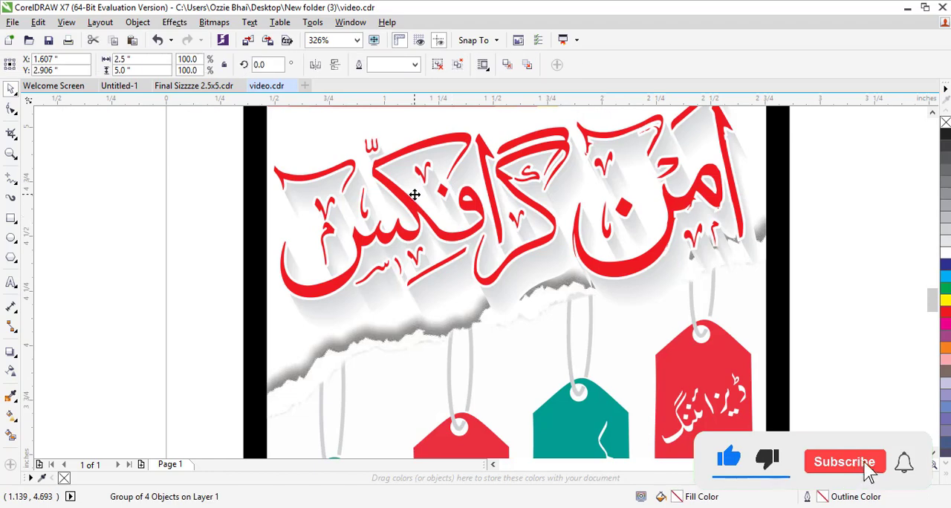
right_click(415, 194)
click(449, 219)
click(172, 239)
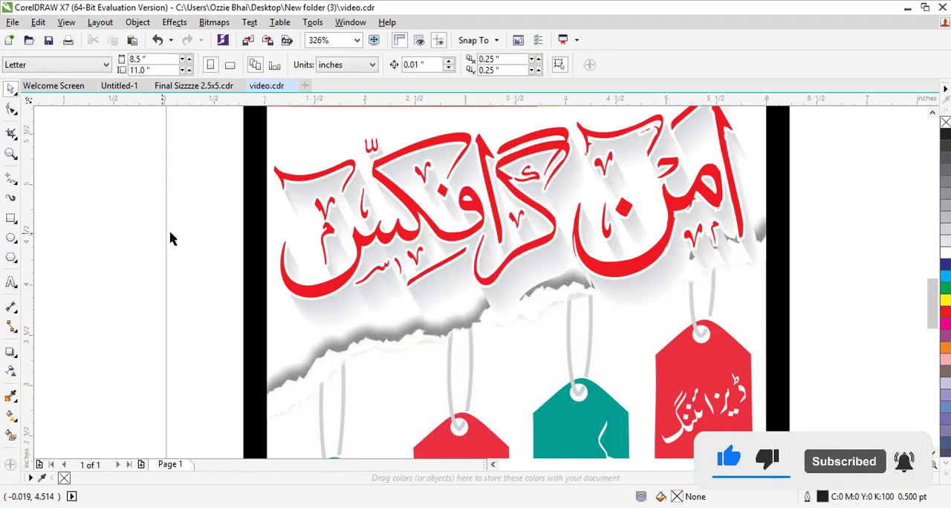
- Try a new fill colour on the Panaflex banner group inside the card and undo it
scroll(221, 239, down, 3)
scroll(221, 228, down, 1)
drag(334, 366, 335, 367)
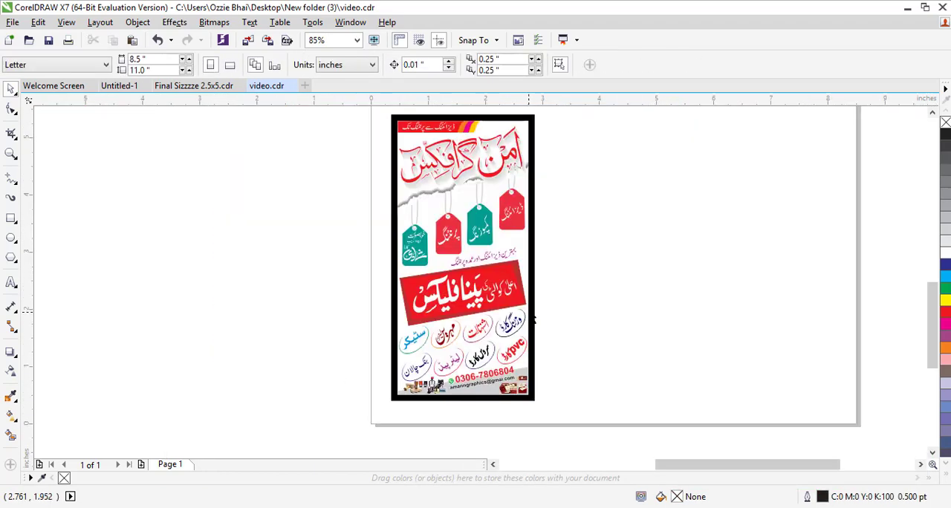
click(468, 290)
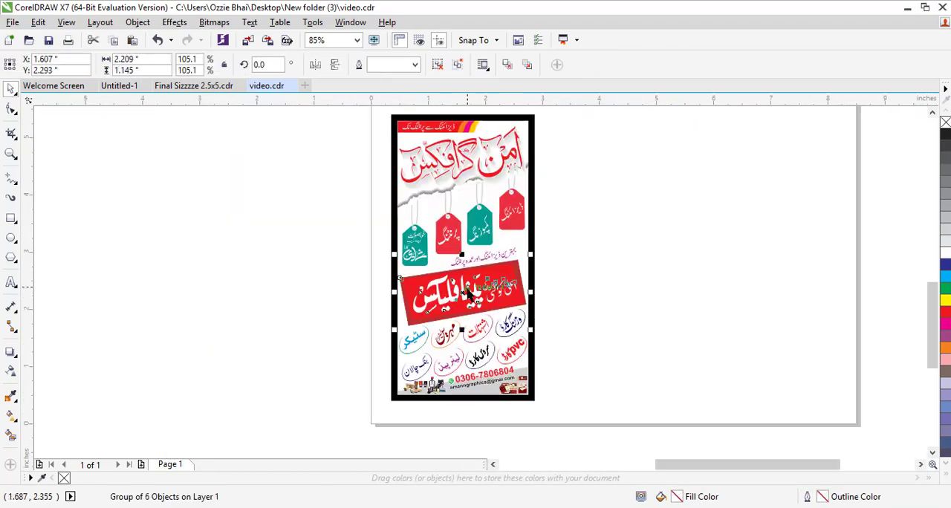
click(946, 288)
key(ctrl+z)
click(681, 268)
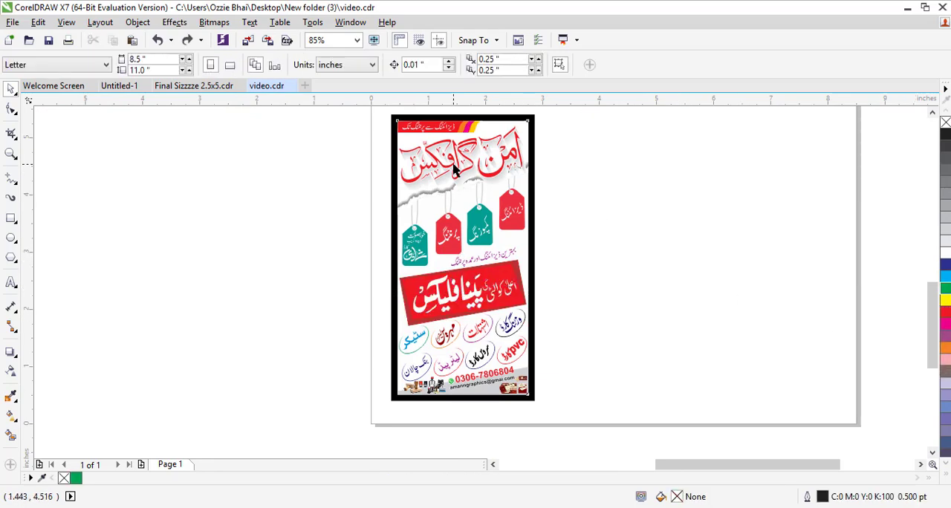
- Open the vertical card's PowerClip frame for editing its contents
click(457, 171)
click(550, 159)
click(506, 163)
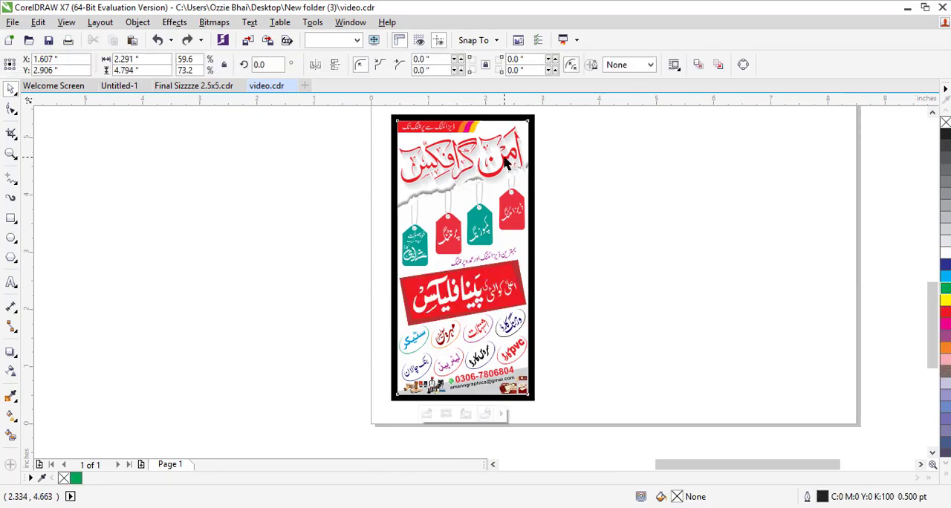
right_click(504, 157)
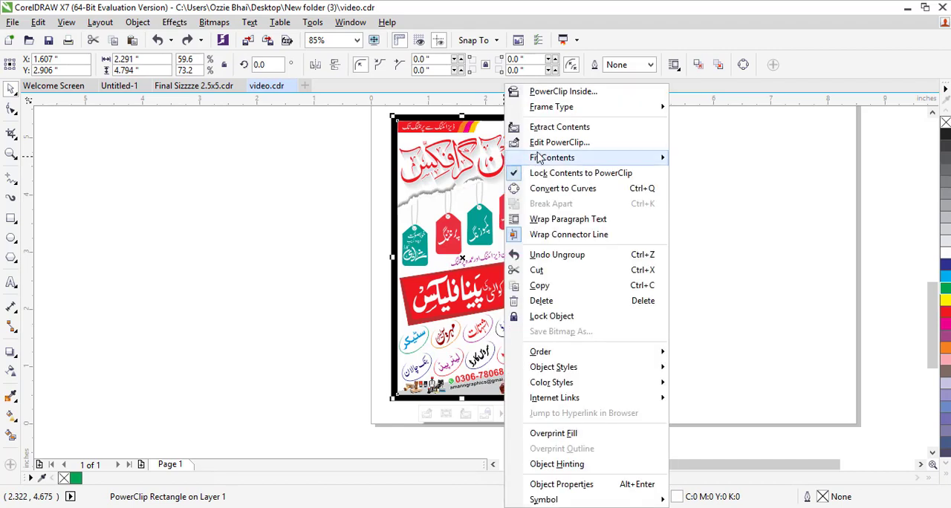
click(535, 142)
- Try a magenta fill on the Amn Graphics title inside the card and undo it
click(505, 172)
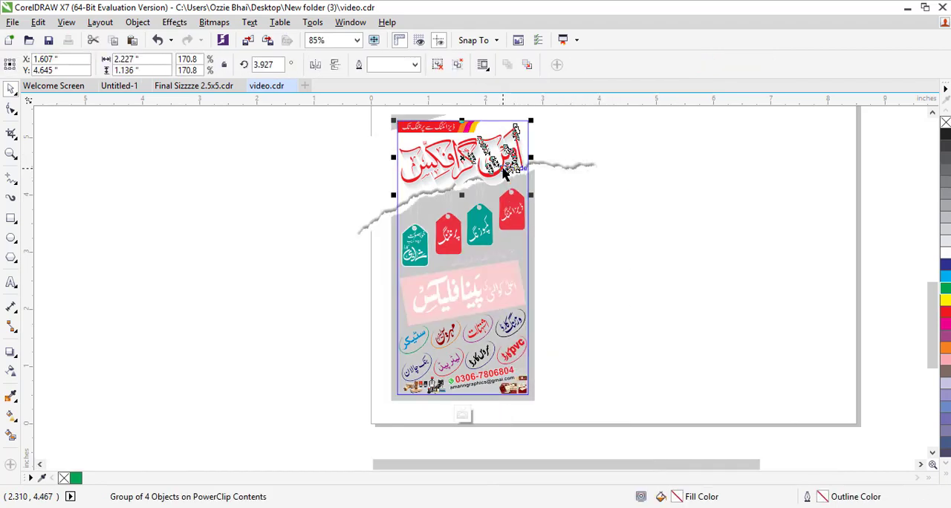
click(945, 324)
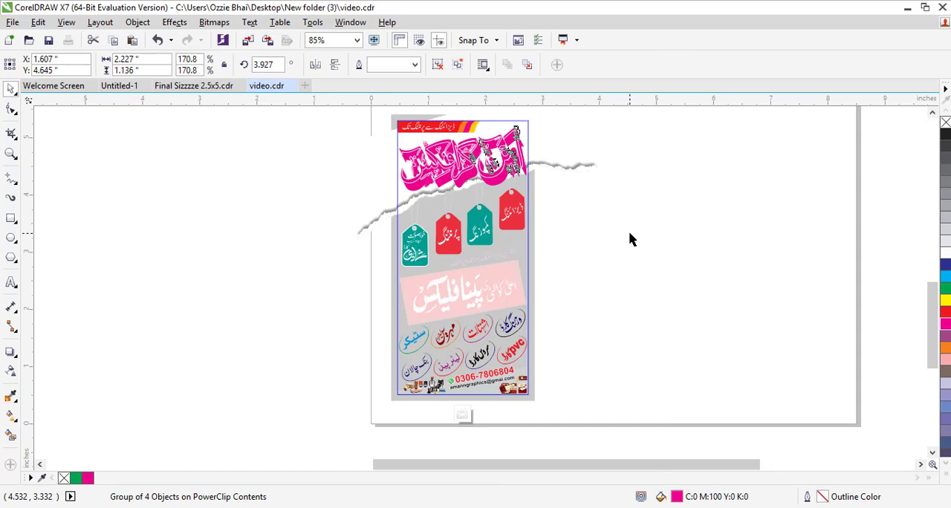
key(ctrl+z)
- Try recolouring the red hanging tag inside the card and undo the change
click(512, 210)
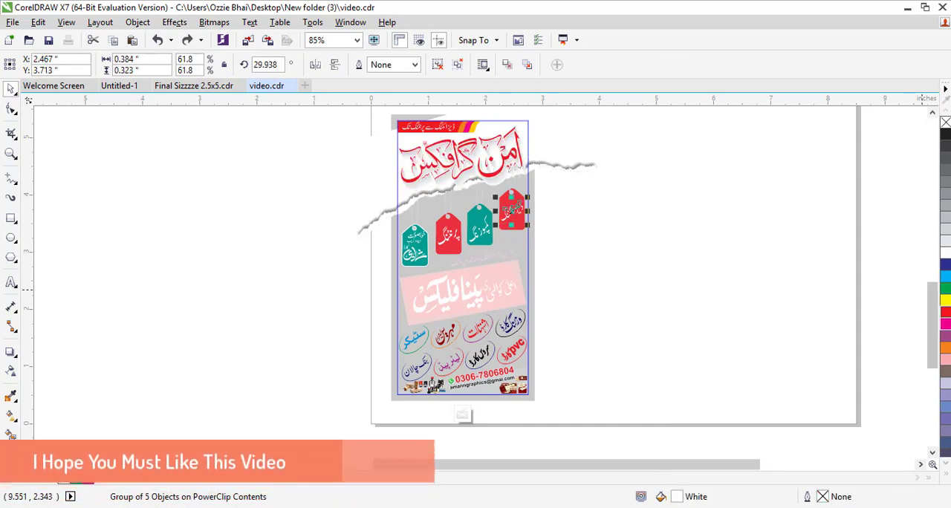
click(482, 237)
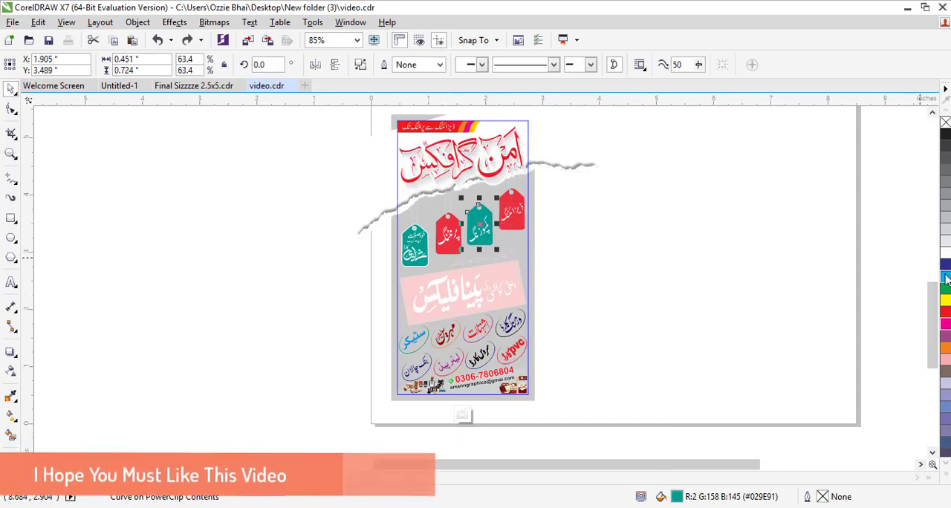
click(456, 248)
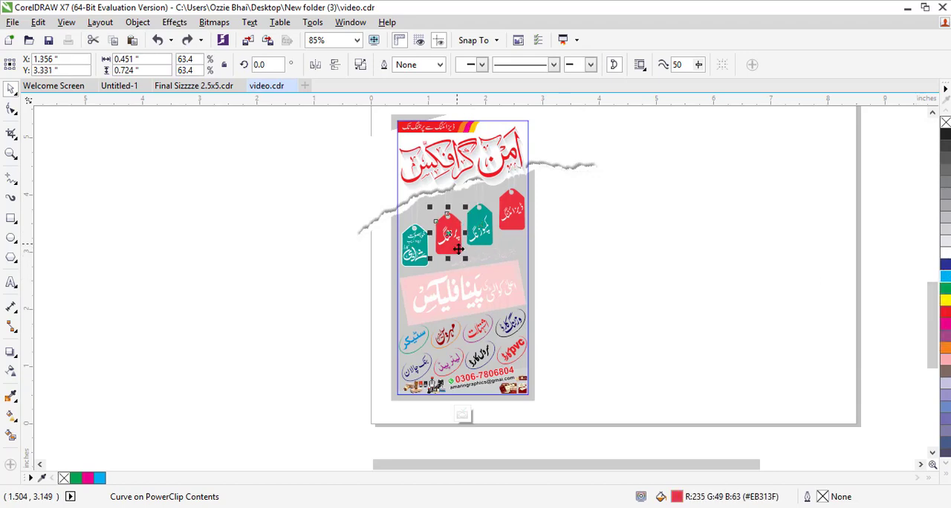
click(946, 302)
click(796, 278)
key(ctrl+z)
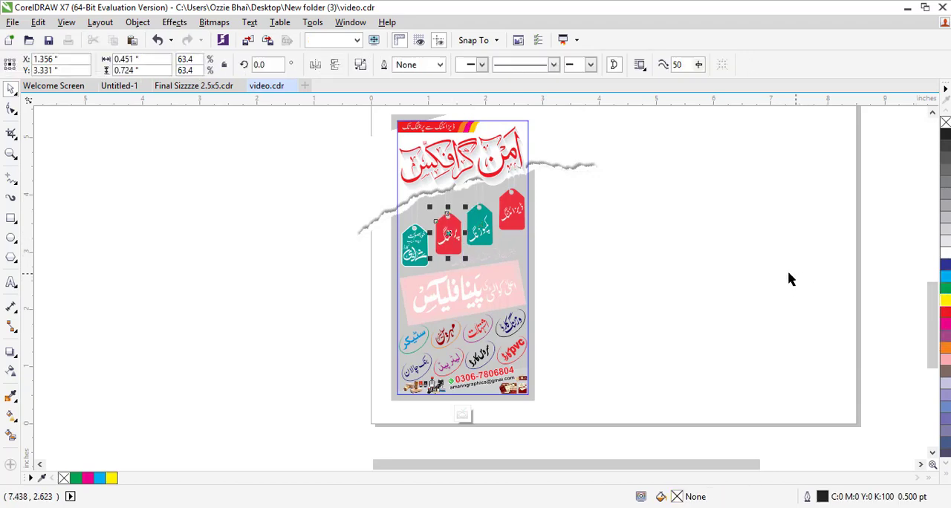
- Finish editing the card's PowerClip contents
click(470, 339)
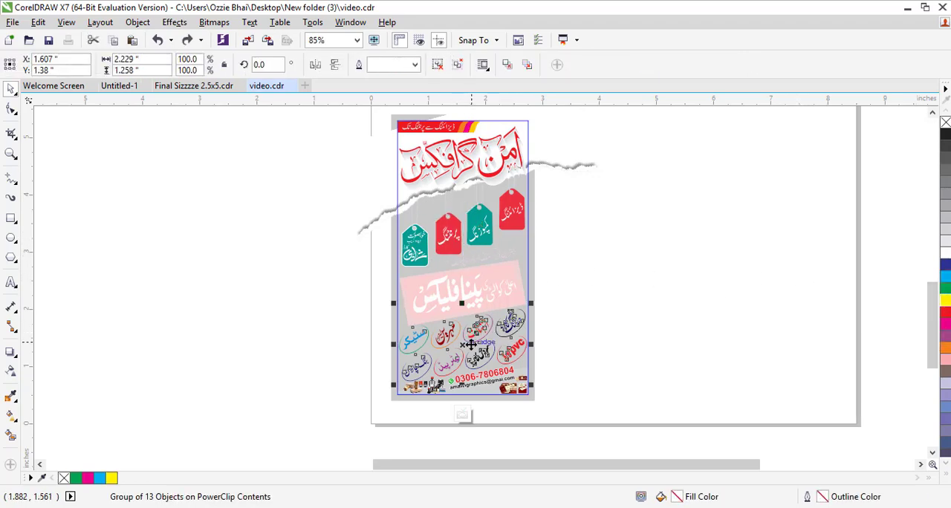
right_click(468, 342)
click(518, 192)
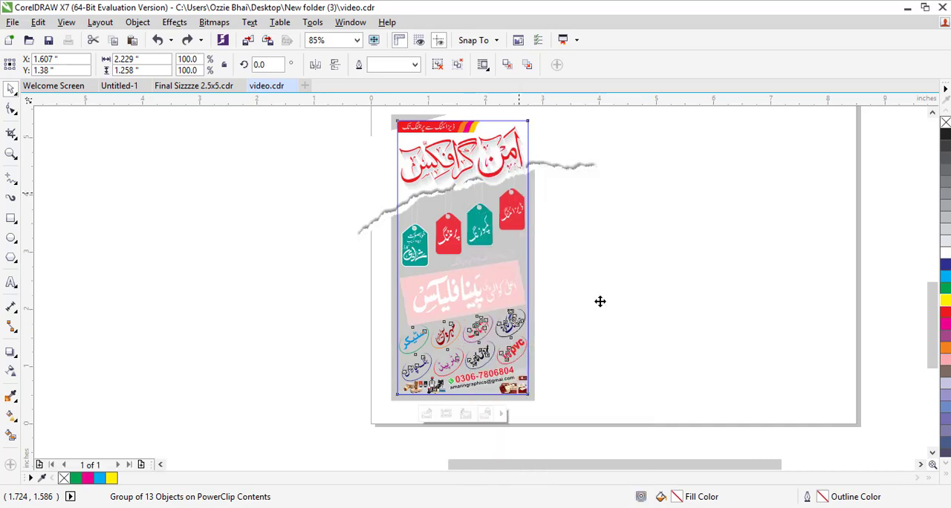
scroll(601, 421, up, 3)
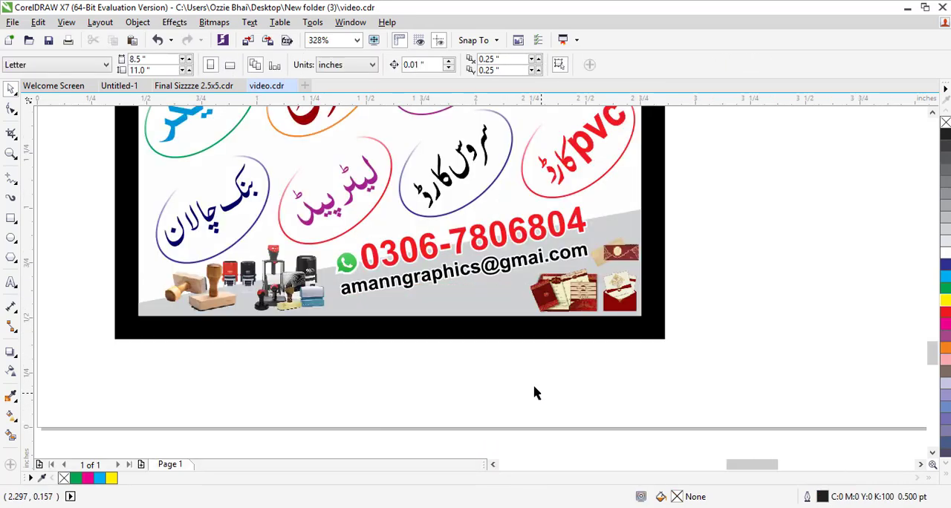
scroll(537, 390, down, 6)
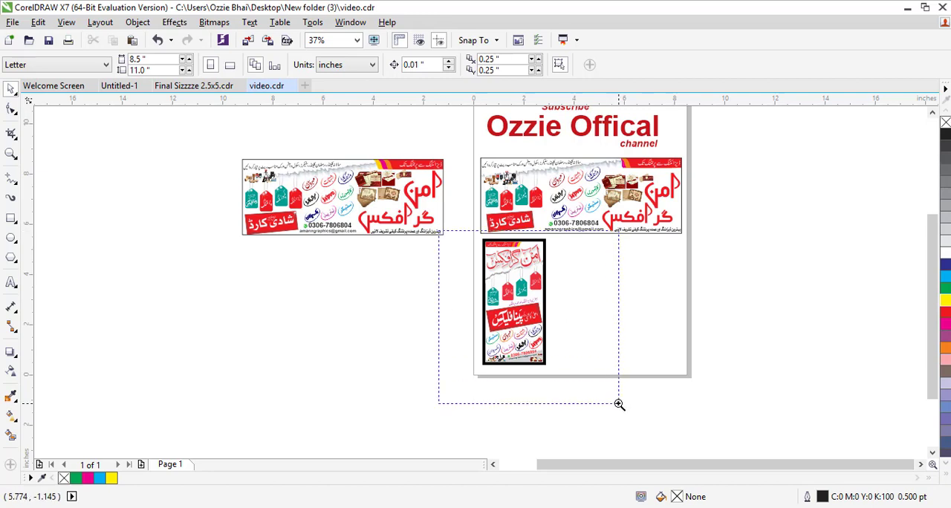
drag(619, 404, 618, 404)
click(11, 283)
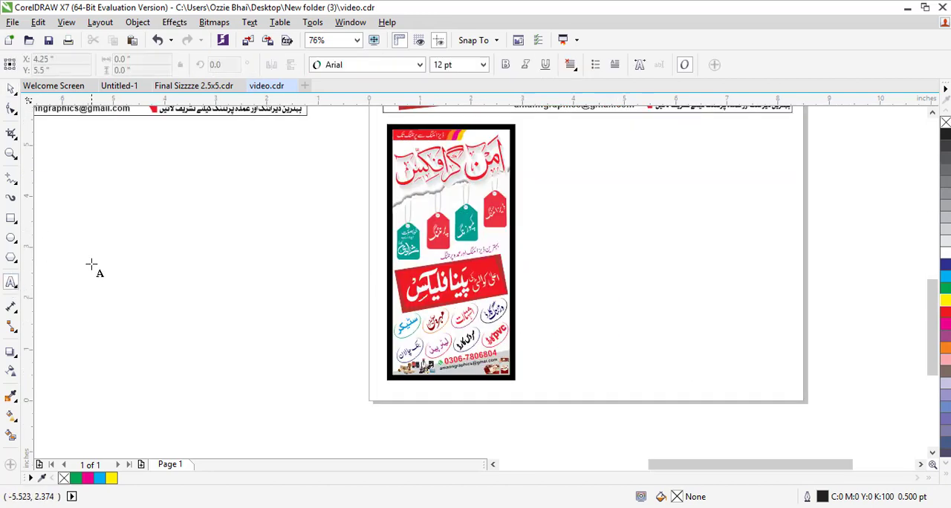
click(102, 283)
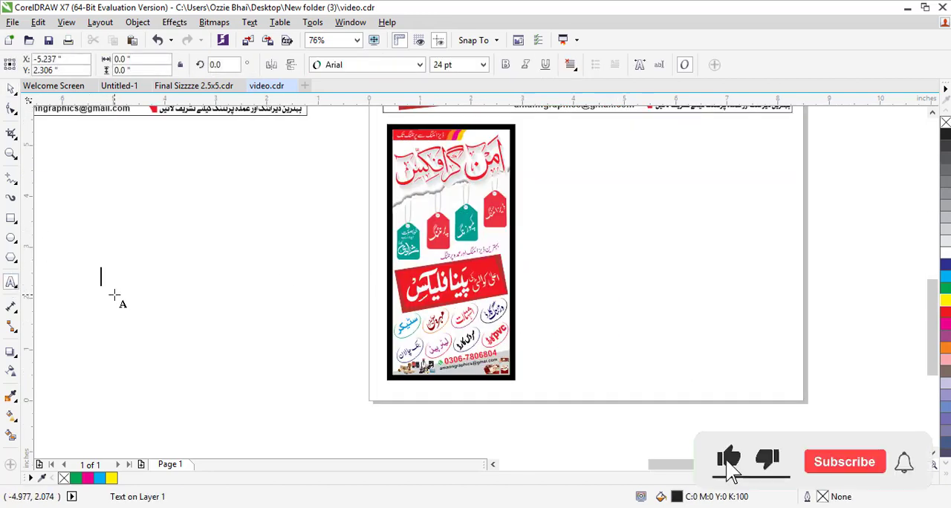
click(11, 89)
- Move the star 2.5x4 qty 2 card design onto the page beside the first card and raise it about 0.4 inch
scroll(170, 272, down, 3)
key(F2)
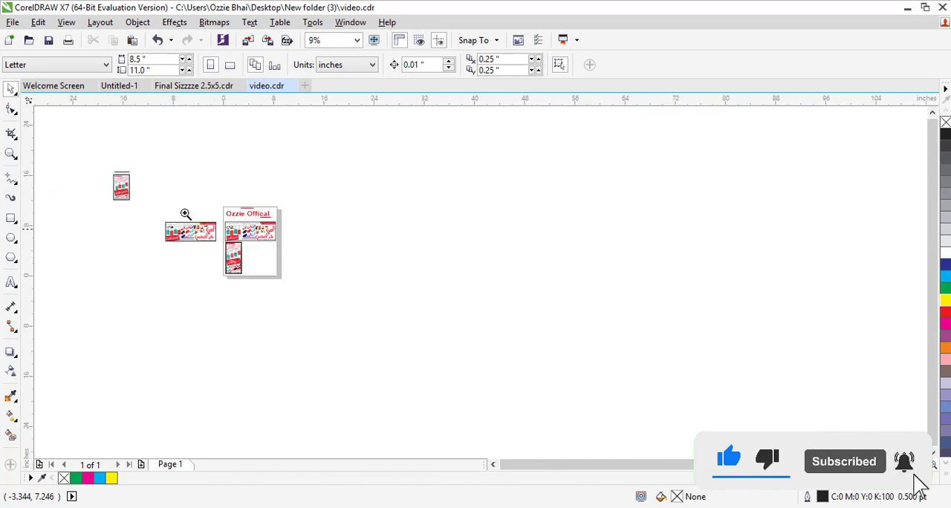
drag(121, 206, 409, 333)
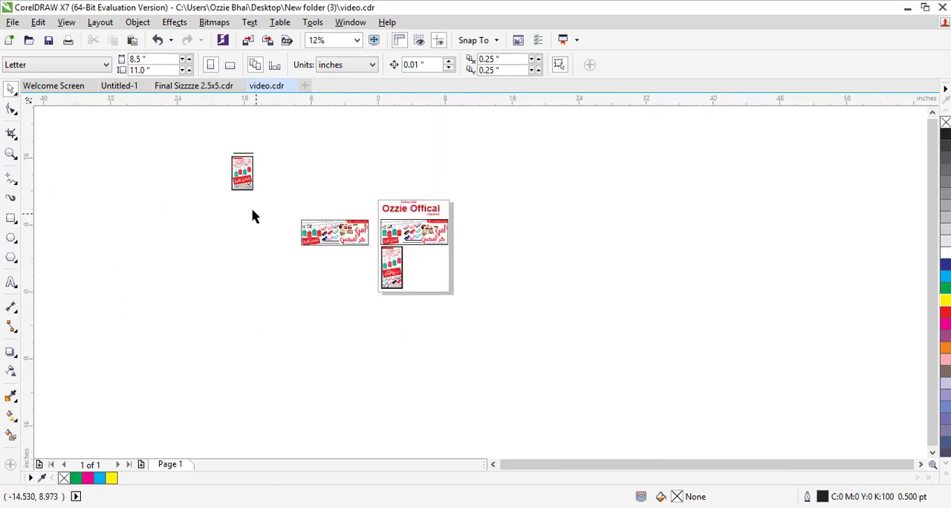
drag(253, 169, 434, 266)
scroll(515, 305, up, 4)
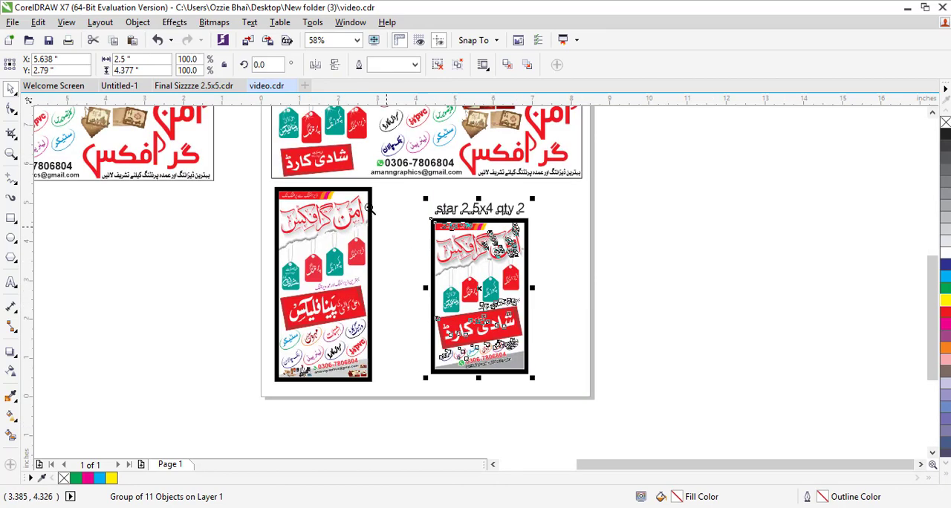
scroll(540, 311, up, 1)
drag(486, 328, 486, 287)
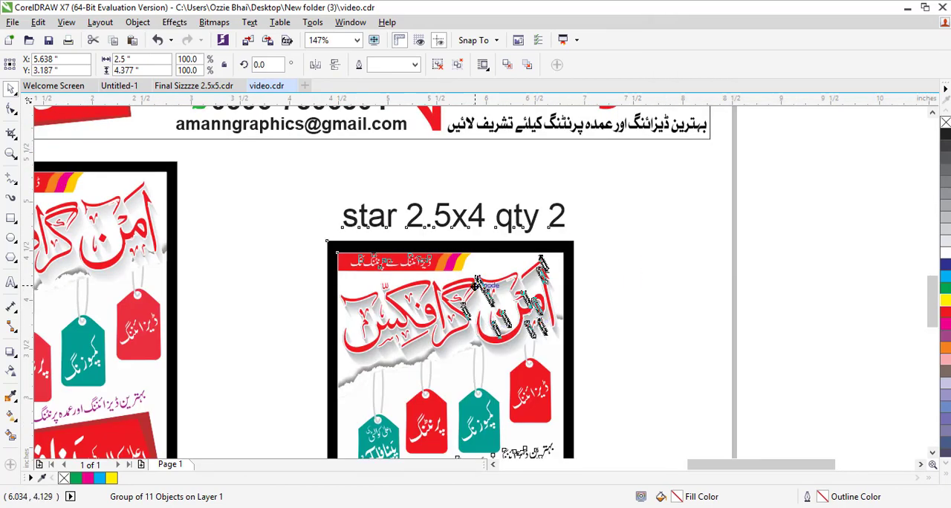
- Zoom in and out to inspect the banner and both card designs on the page
click(615, 271)
scroll(515, 297, down, 2)
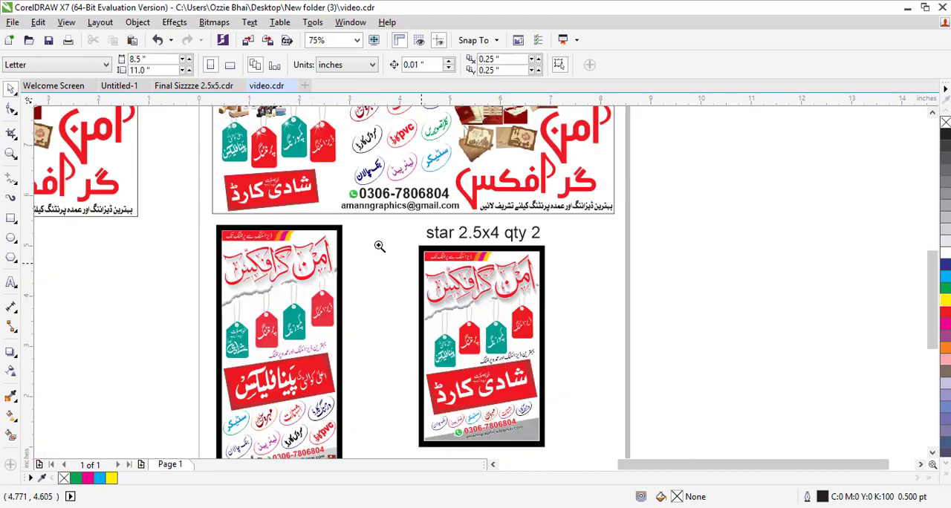
scroll(488, 349, up, 2)
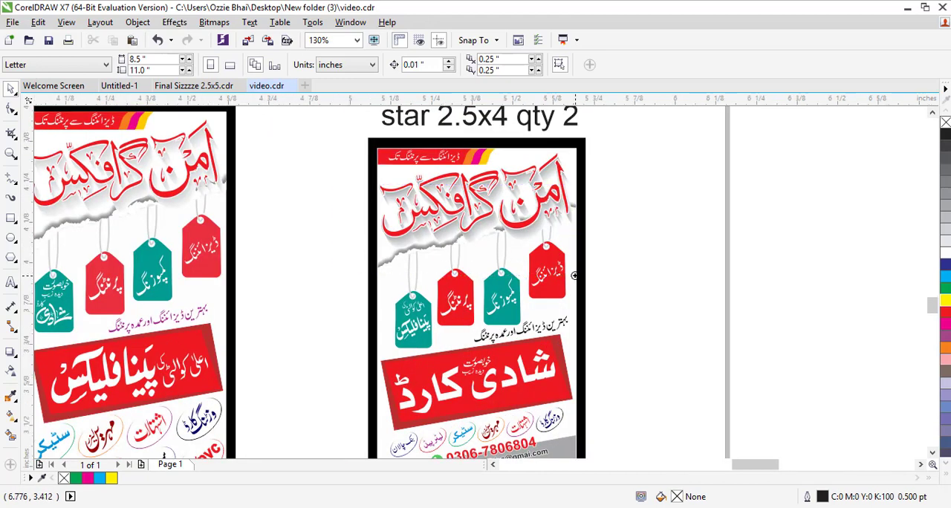
scroll(573, 274, up, 4)
scroll(587, 265, up, 4)
scroll(589, 265, down, 8)
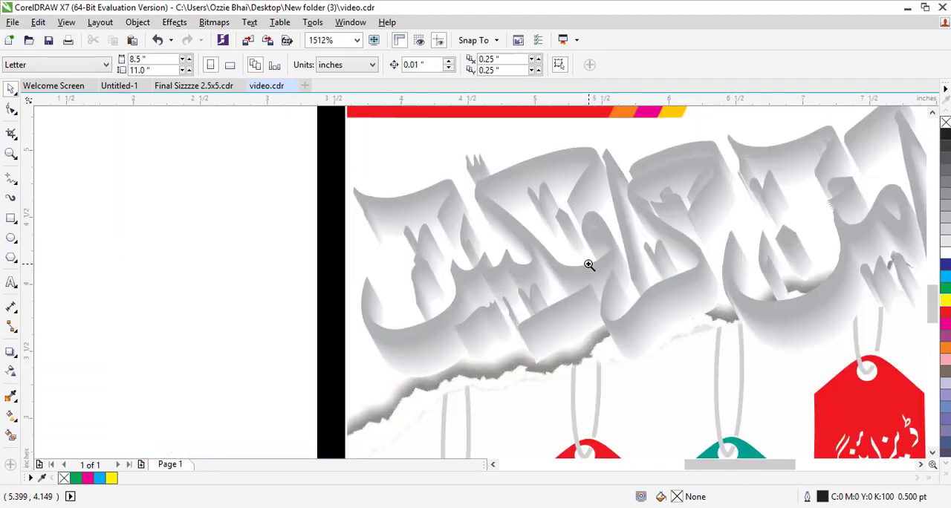
scroll(710, 292, down, 2)
drag(487, 406, 483, 403)
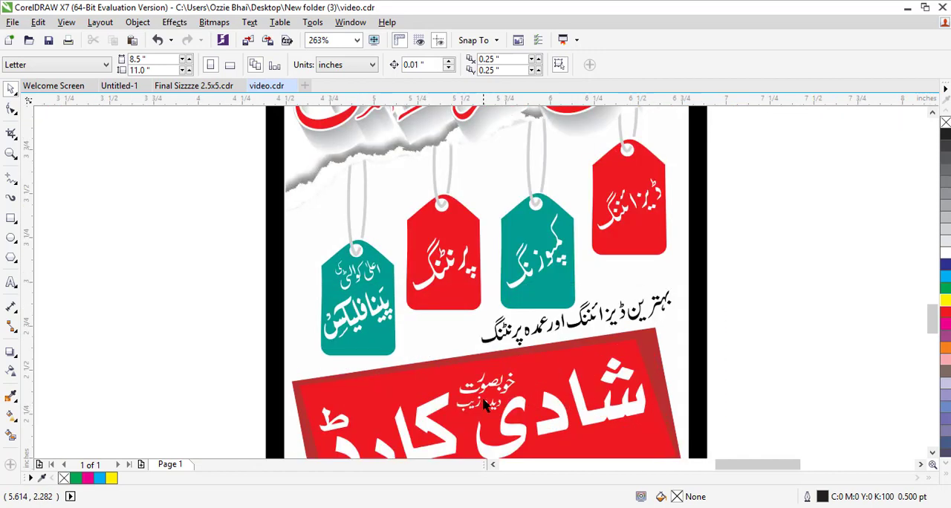
scroll(657, 301, down, 5)
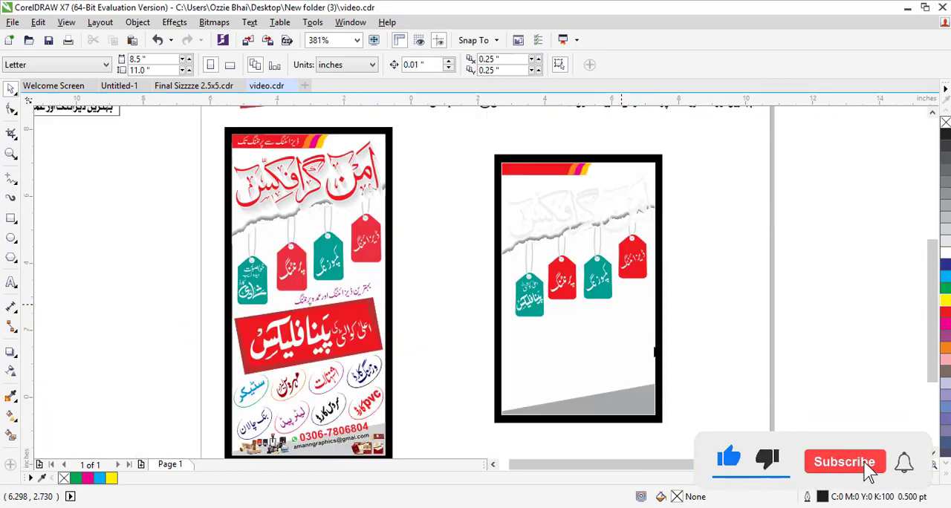
scroll(627, 364, up, 4)
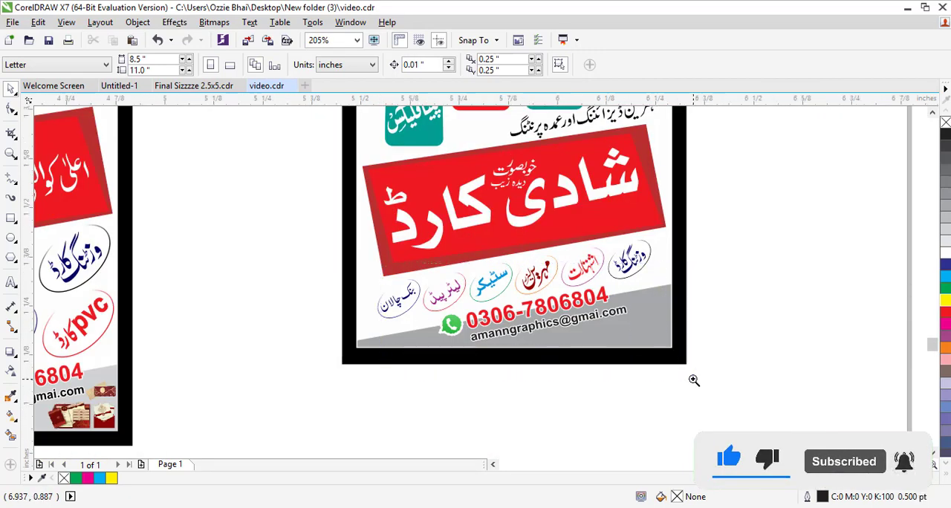
scroll(649, 340, up, 2)
scroll(647, 334, down, 4)
scroll(644, 364, down, 4)
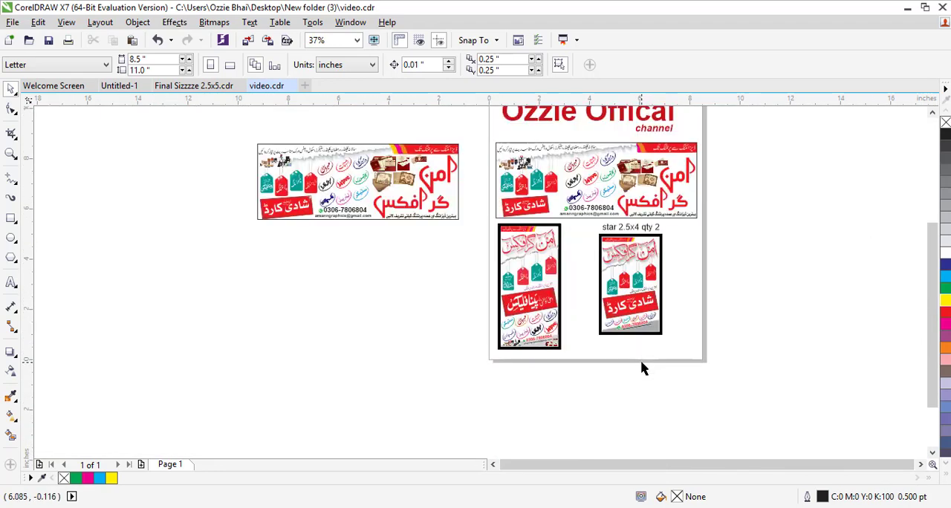
scroll(734, 350, up, 1)
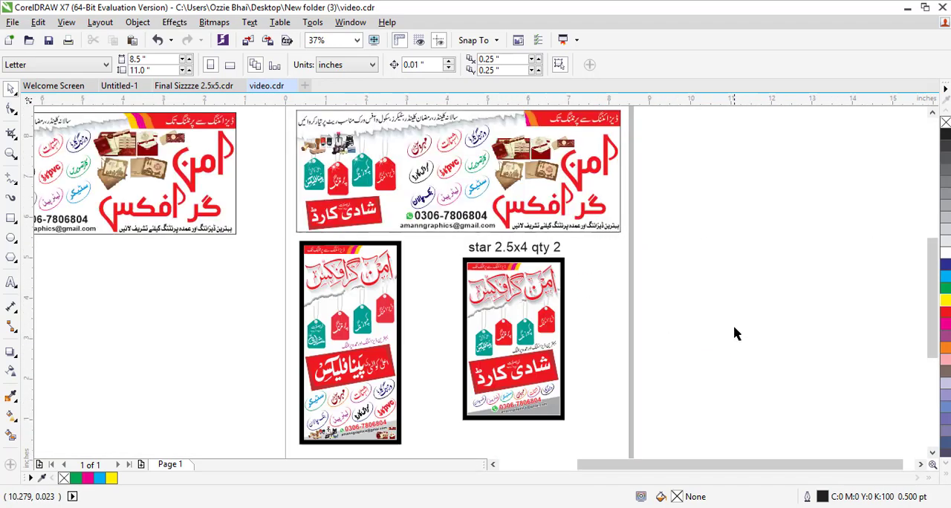
scroll(869, 134, up, 2)
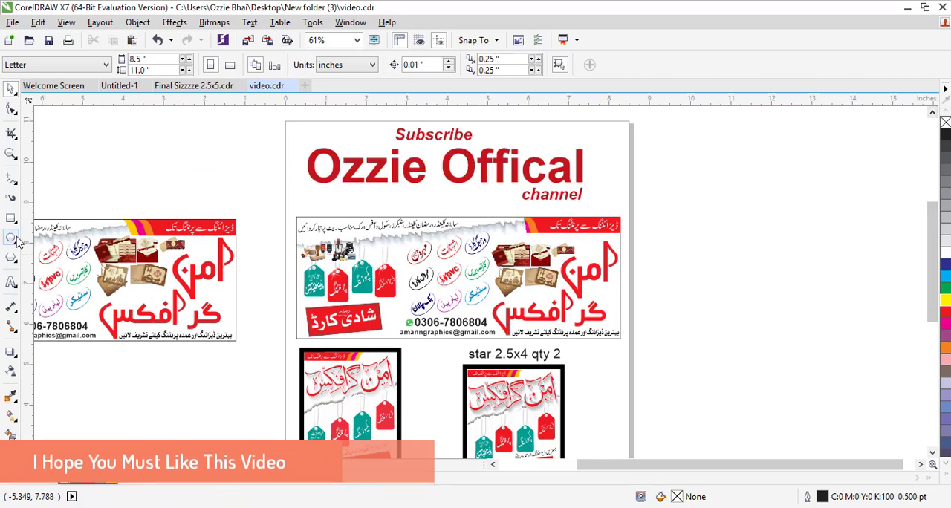
- Add the artistic text label SIZE 8X3 beside the page
click(11, 282)
click(694, 346)
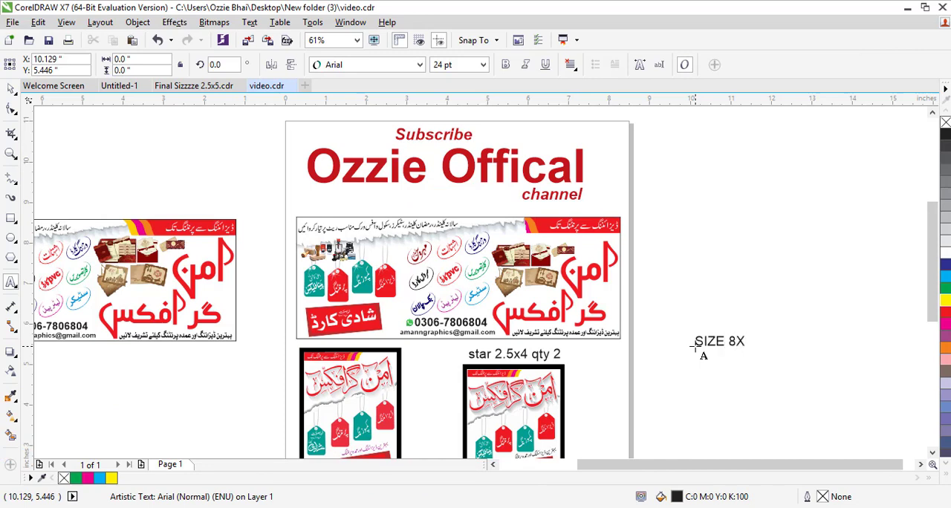
click(10, 89)
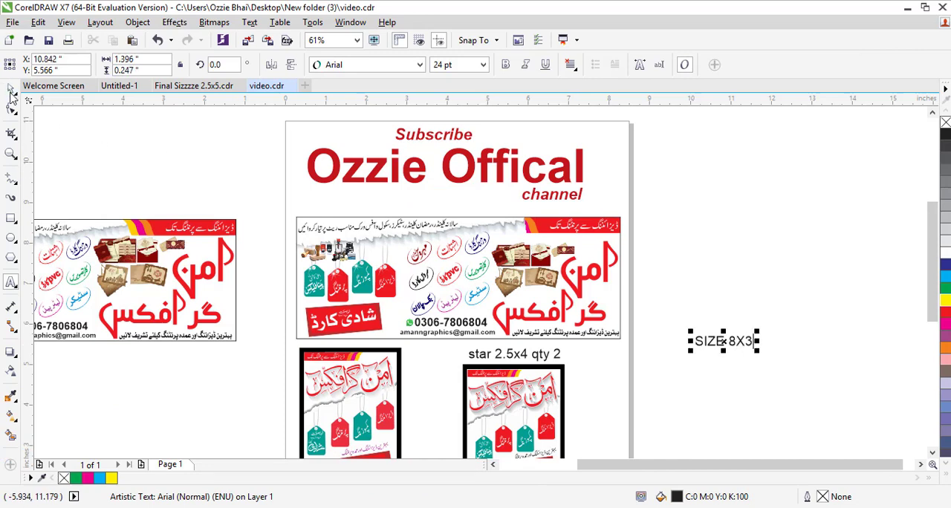
- Place the SIZE 8X3 label above the banner and add a SIZE 2X5 label beside the first card
drag(724, 341, 256, 383)
click(728, 256)
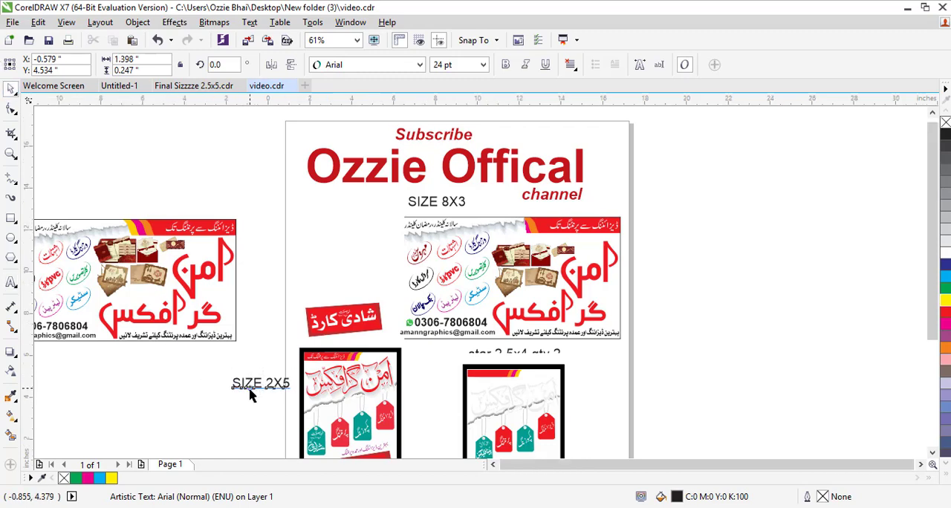
- Move the SIZE 2X5 label down beside the first card and rotate it 90 degrees
scroll(250, 386, down, 2)
scroll(250, 388, up, 5)
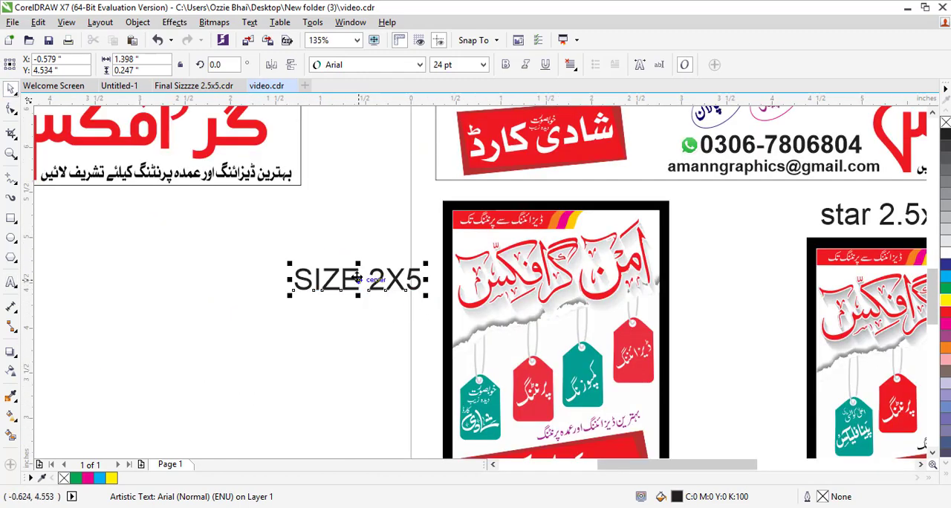
drag(357, 279, 363, 348)
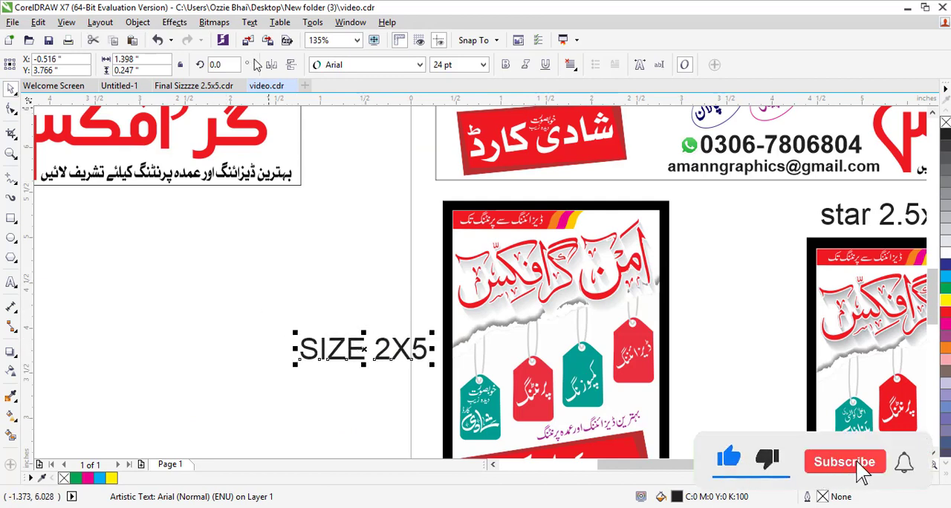
click(220, 65)
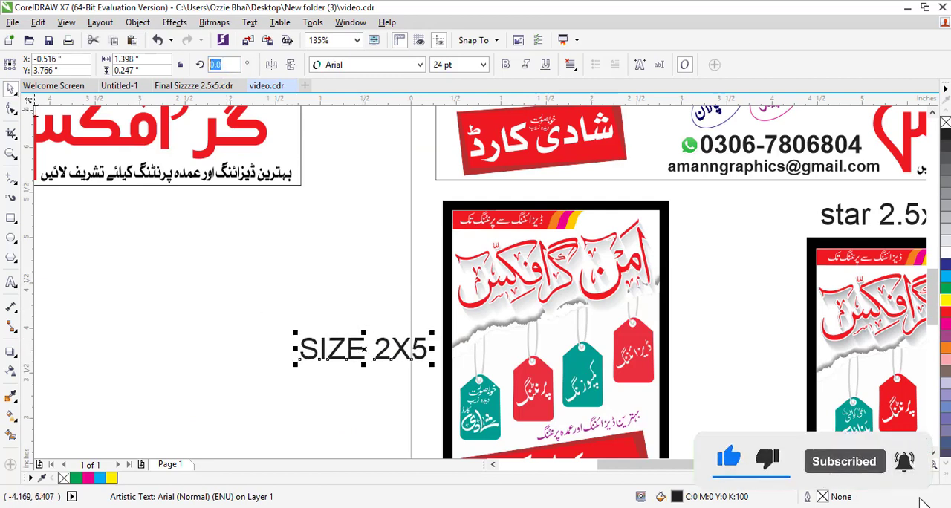
text(90)
key(Return)
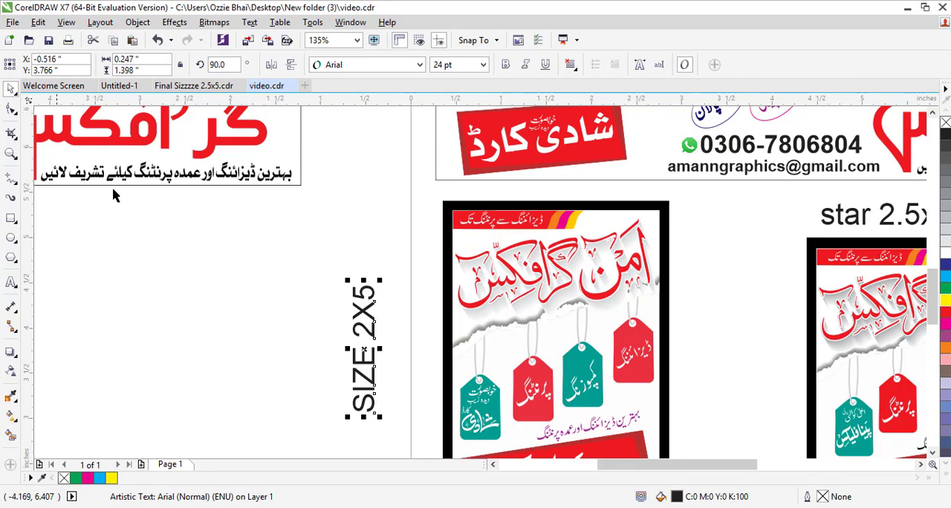
- Review the whole page layout with the new size labels, banner and cards
scroll(186, 316, down, 3)
scroll(314, 253, up, 3)
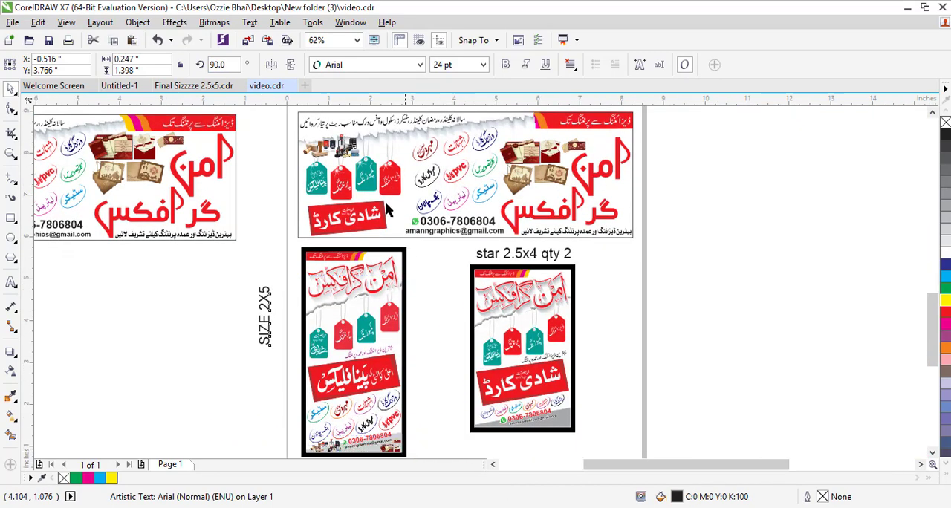
drag(357, 174, 396, 212)
click(322, 214)
scroll(323, 213, down, 6)
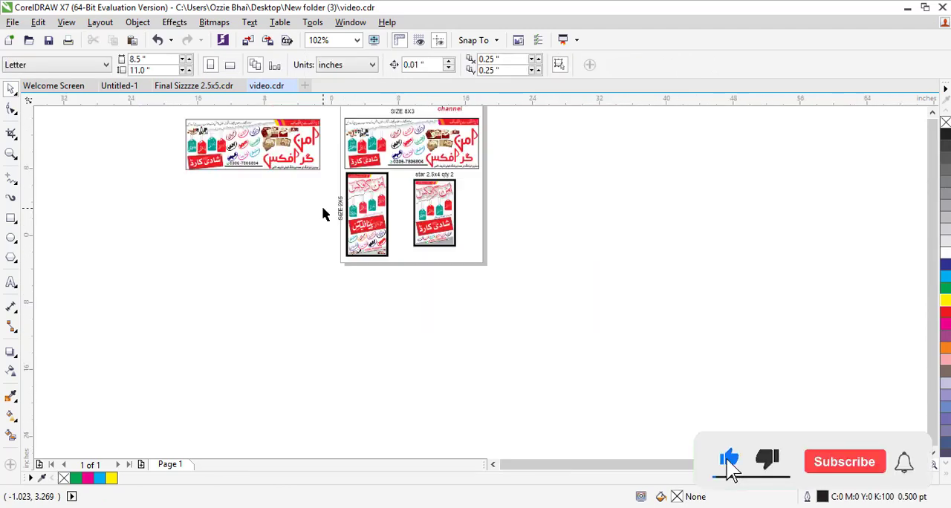
drag(431, 240, 309, 152)
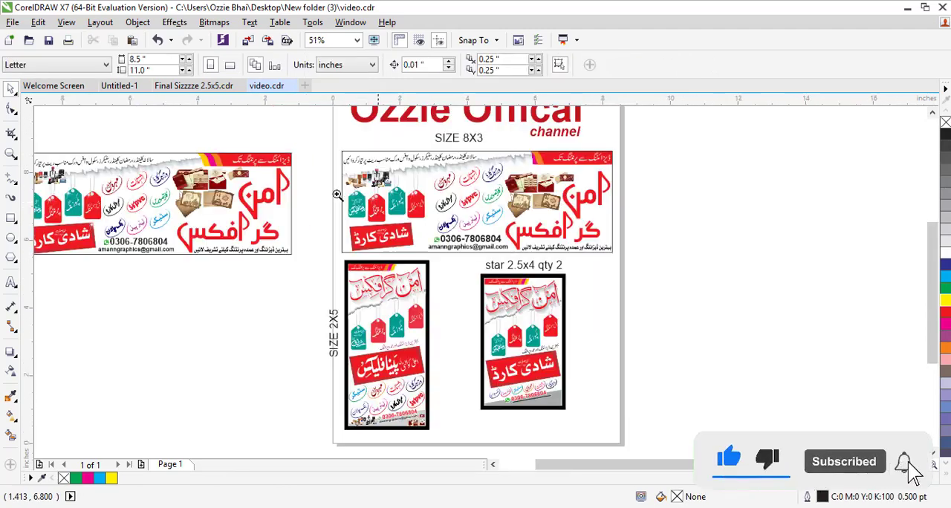
drag(649, 421, 650, 423)
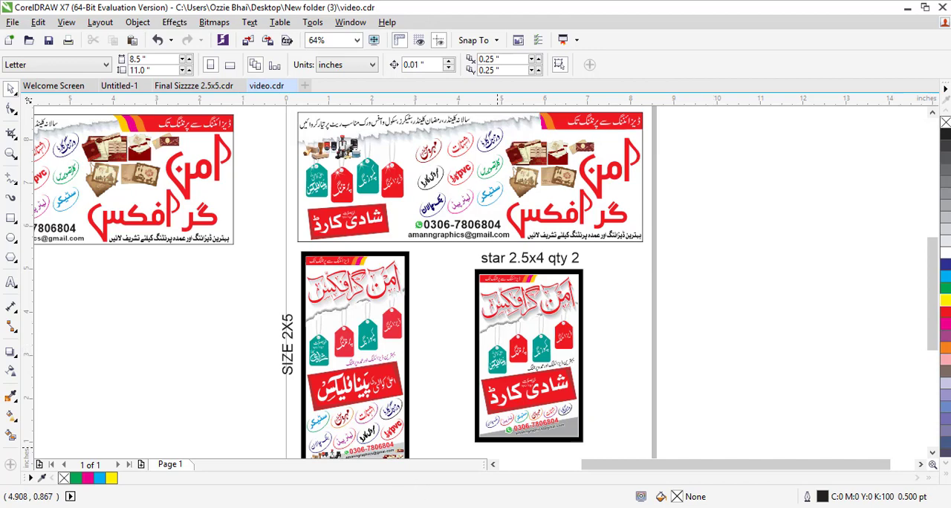
key(F10)
key(F9)
scroll(630, 282, down, 2)
key(F2)
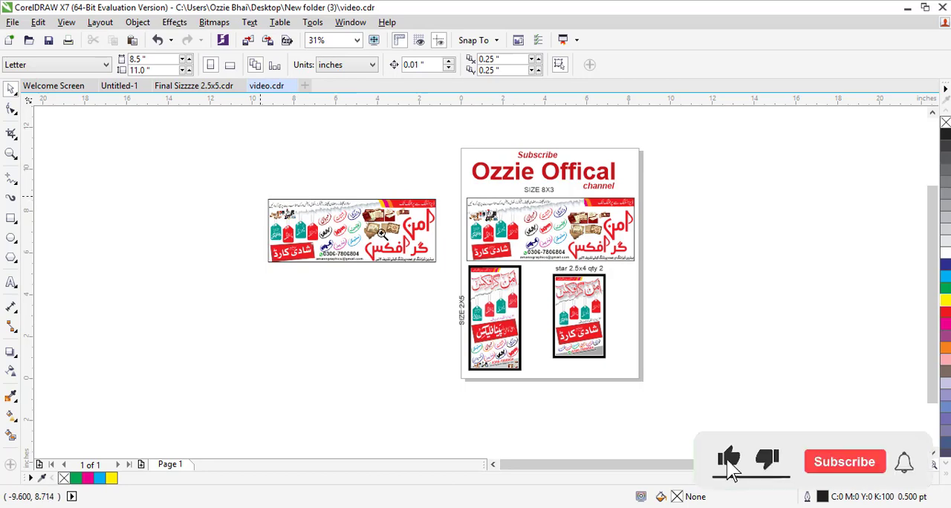
- Zoom into the banner and enter, then leave, editing of its PowerClip contents
drag(262, 198, 658, 300)
drag(485, 180, 796, 333)
right_click(380, 297)
click(429, 142)
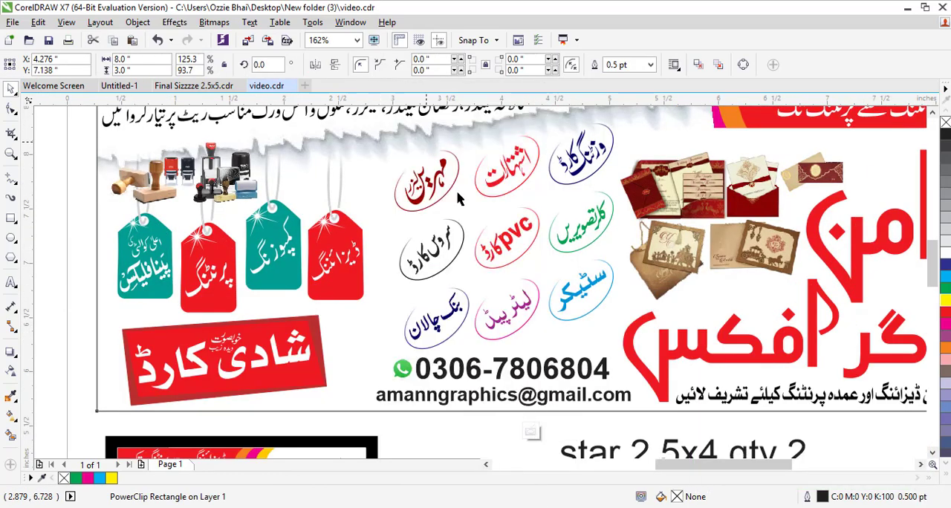
click(380, 255)
right_click(492, 141)
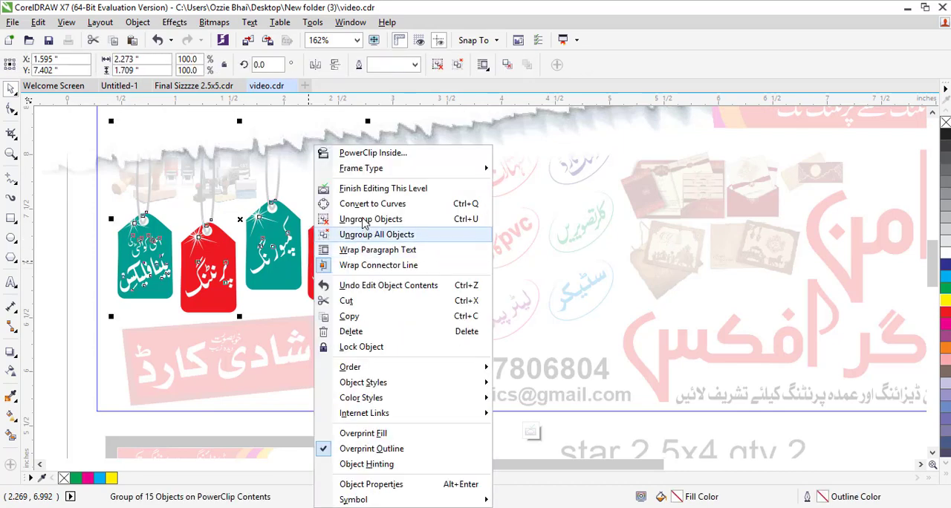
click(520, 185)
right_click(498, 165)
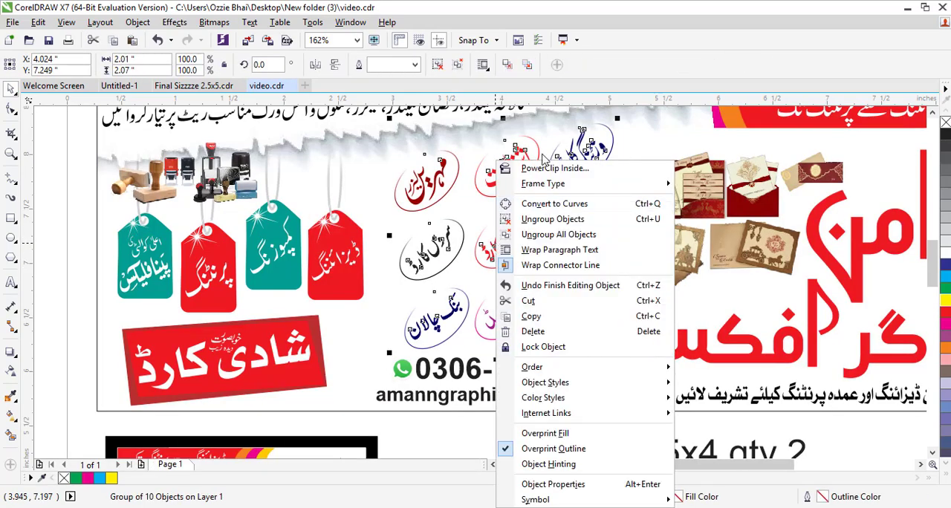
click(535, 169)
- Select the Shaadi Card panel group inside the banner and ungroup it
click(324, 321)
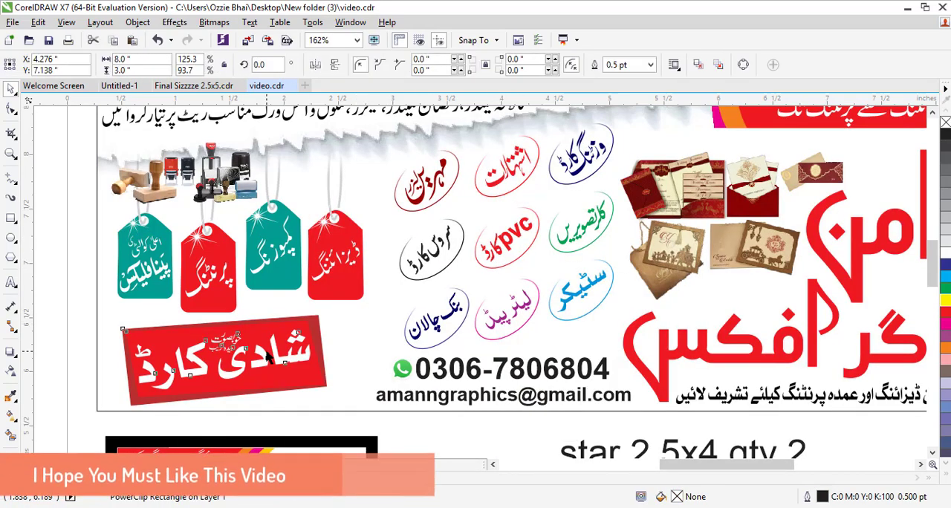
drag(332, 310, 347, 303)
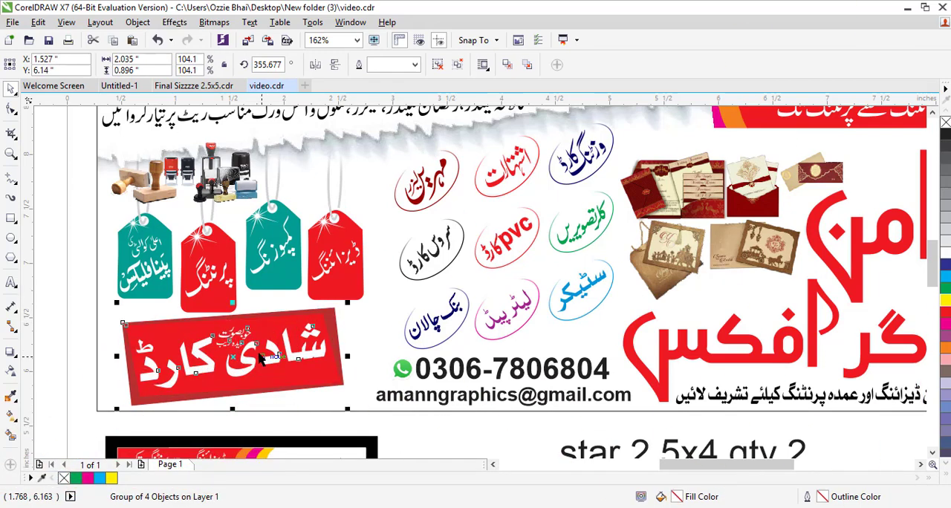
key(ctrl+u)
click(65, 290)
- Try several palette fill colours on the Shaadi Card panel and undo them all
click(201, 371)
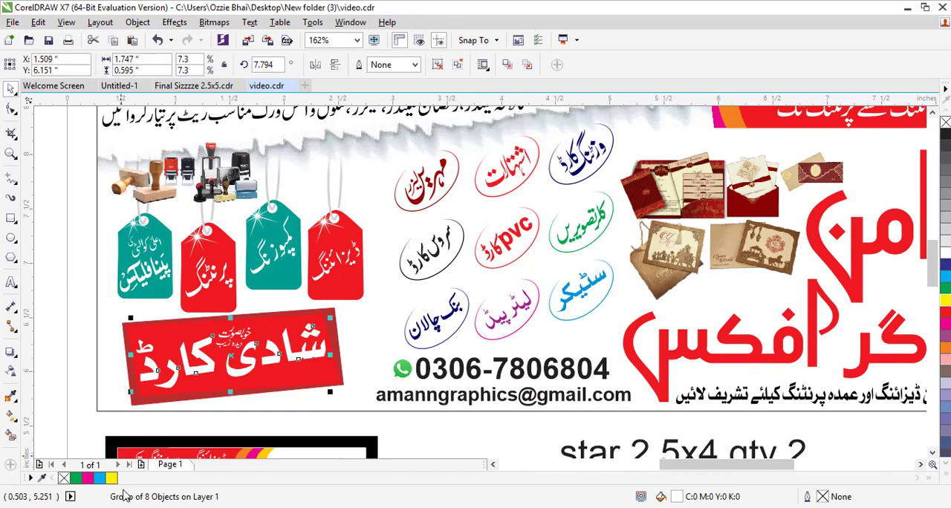
click(100, 478)
click(88, 478)
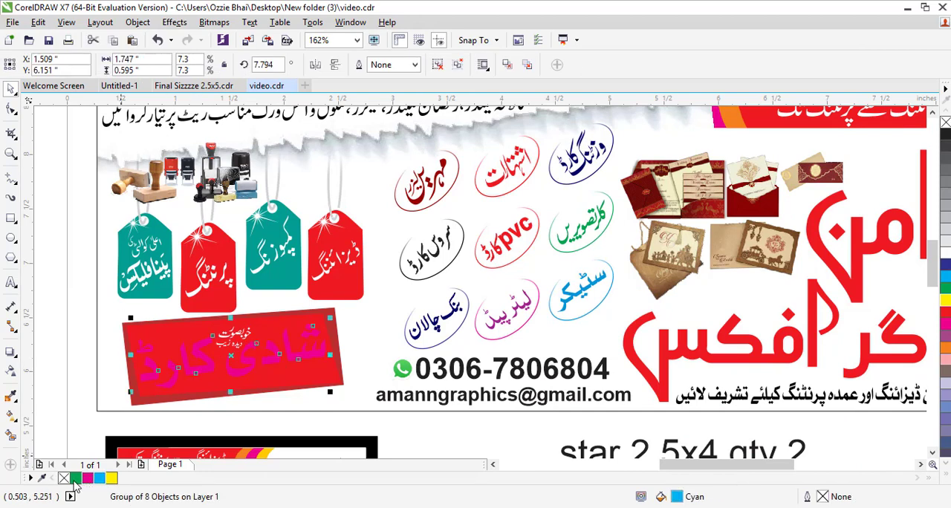
click(76, 478)
click(111, 478)
key(ctrl+z)
key(ctrl+z)
key(ctrl+z)
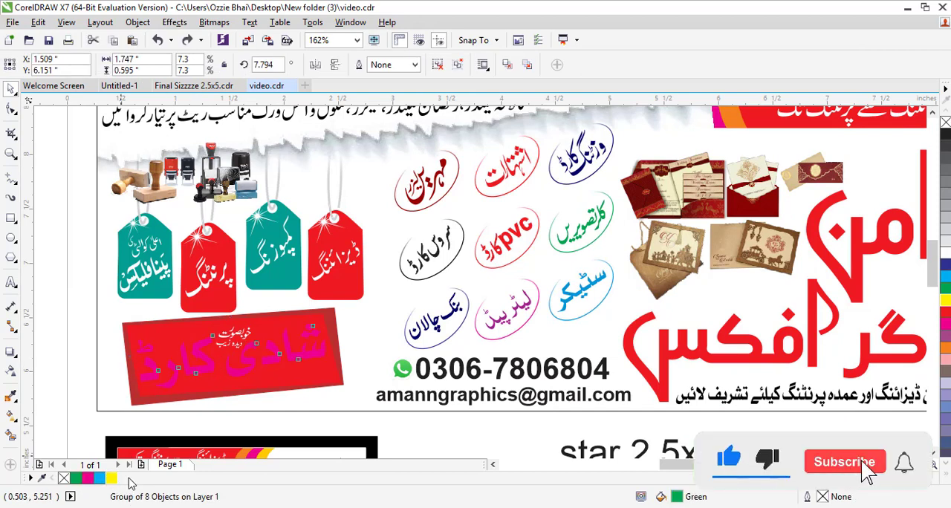
key(ctrl+z)
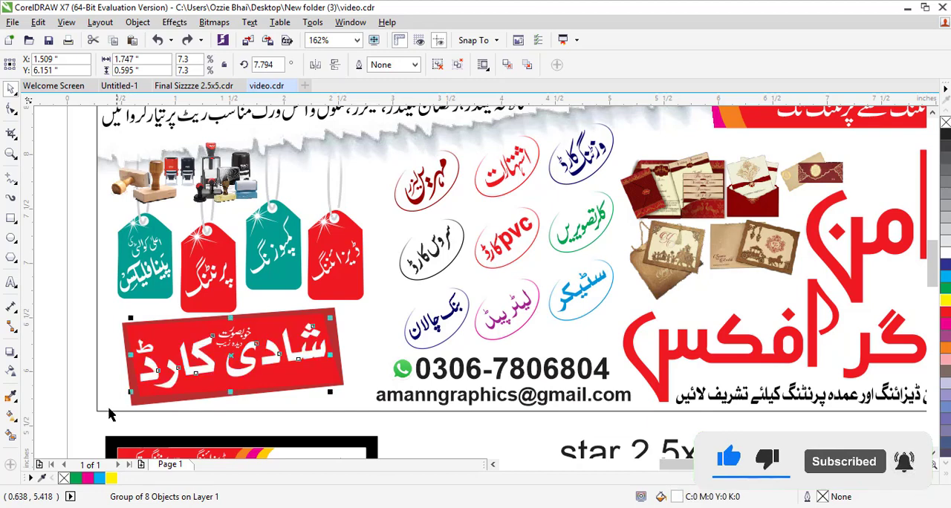
- Zoom around the banner to examine its stamps, tags, service labels and contact details
click(96, 305)
scroll(177, 304, down, 3)
scroll(185, 297, down, 3)
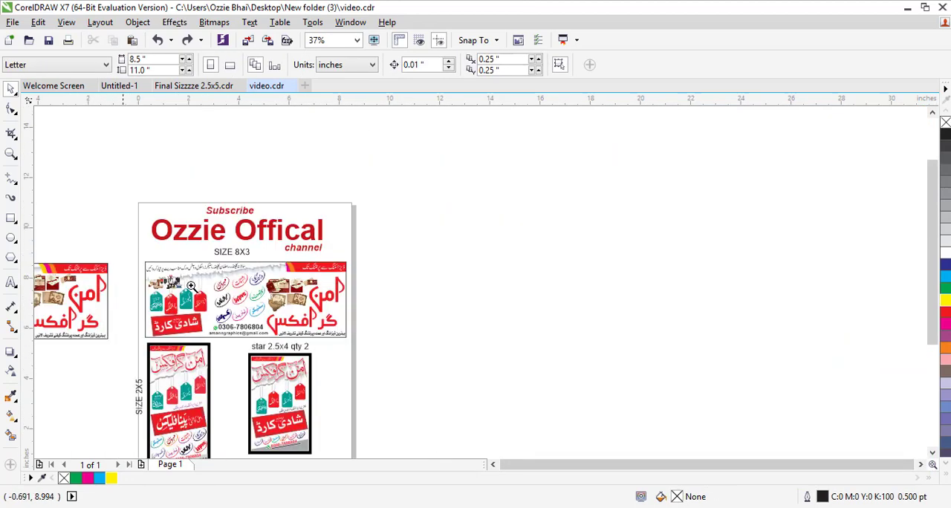
scroll(270, 218, up, 3)
scroll(416, 249, up, 3)
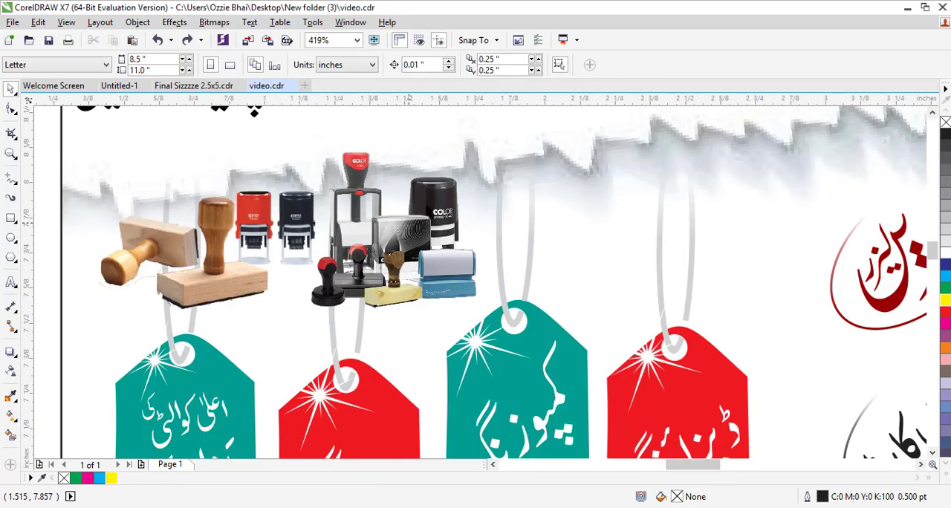
scroll(497, 259, down, 5)
scroll(594, 284, up, 3)
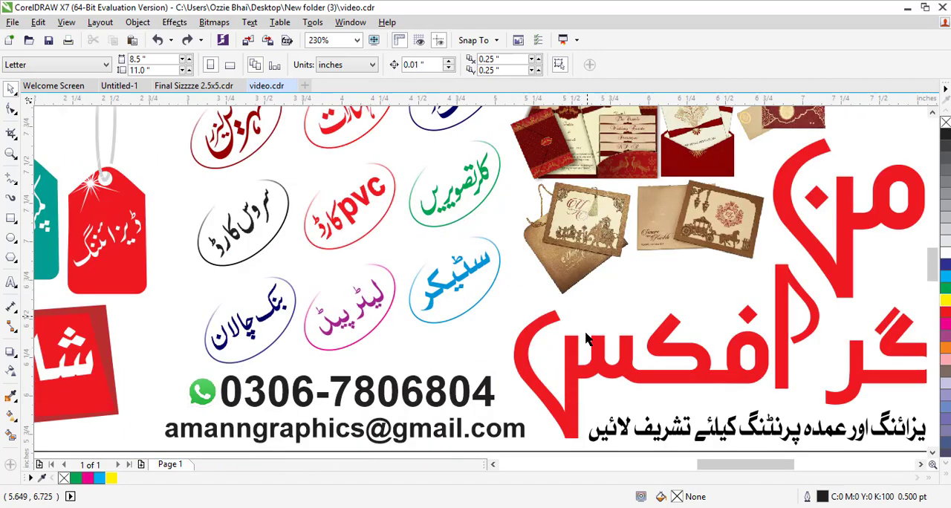
scroll(695, 270, down, 3)
scroll(460, 362, up, 3)
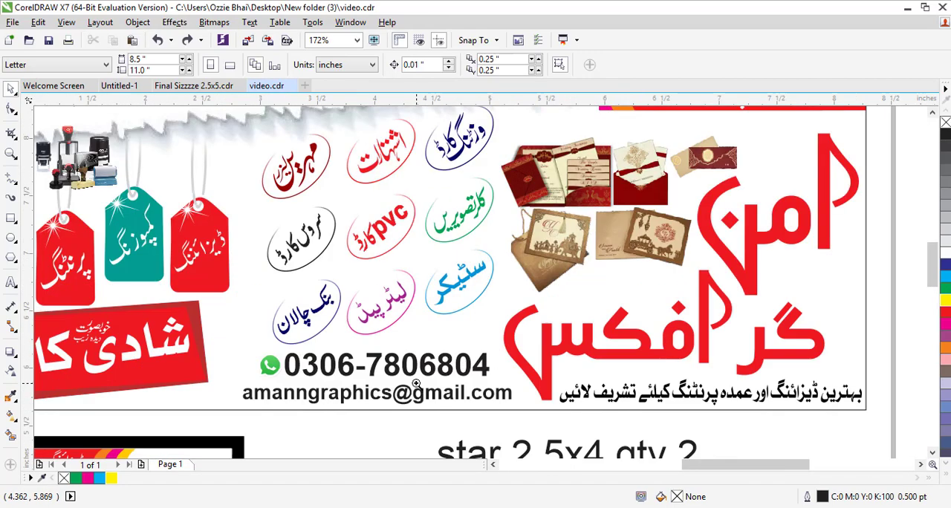
- Edit the banner's PowerClip contents and ungroup the group of service labels inside it
click(412, 299)
right_click(388, 284)
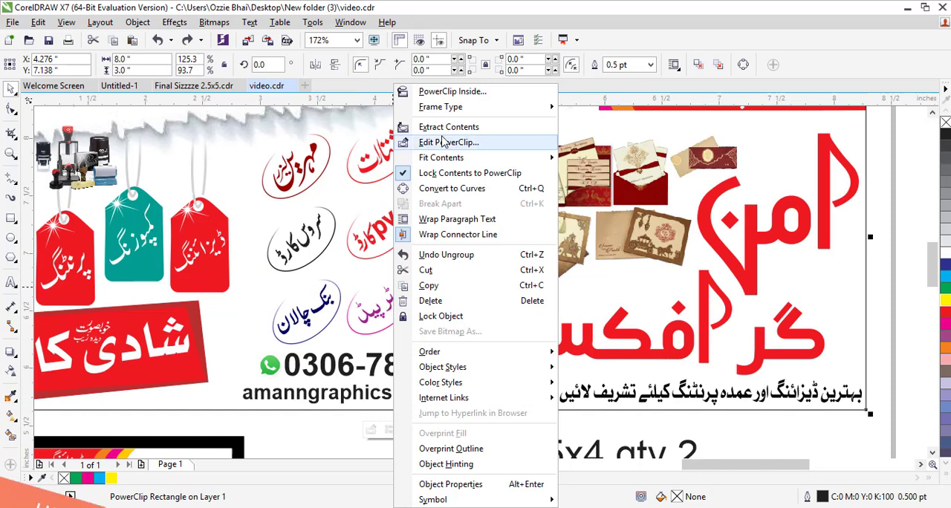
click(362, 245)
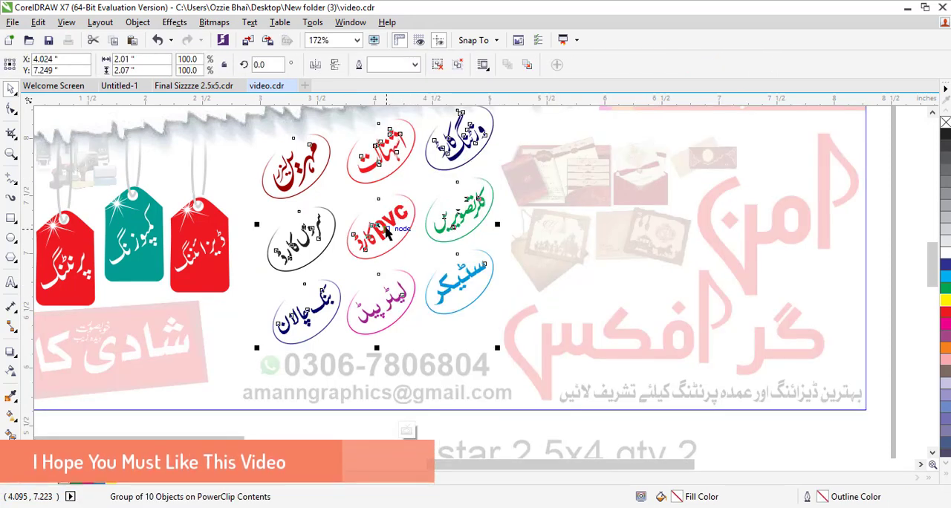
key(ctrl+u)
- Try repositioning the Sticker label and undo both moves
click(445, 329)
click(459, 297)
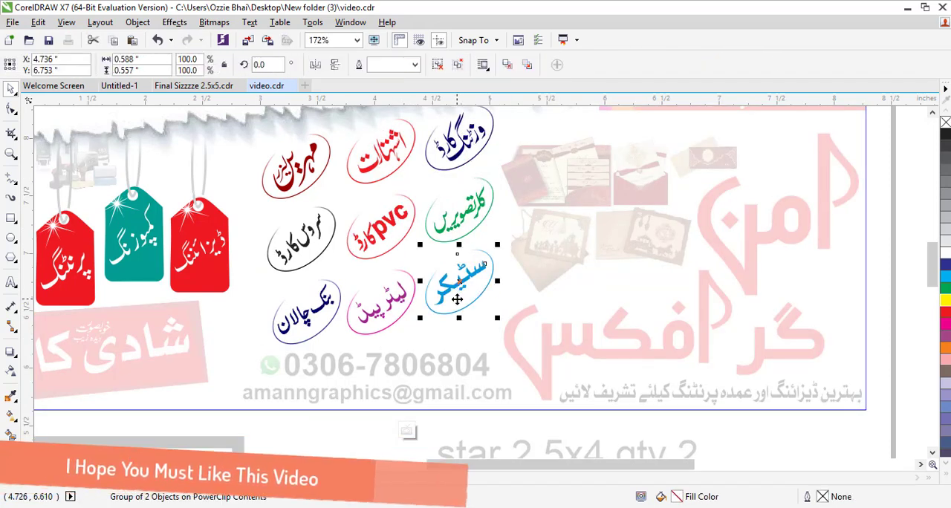
drag(460, 269, 463, 265)
drag(465, 265, 468, 310)
key(ctrl+z)
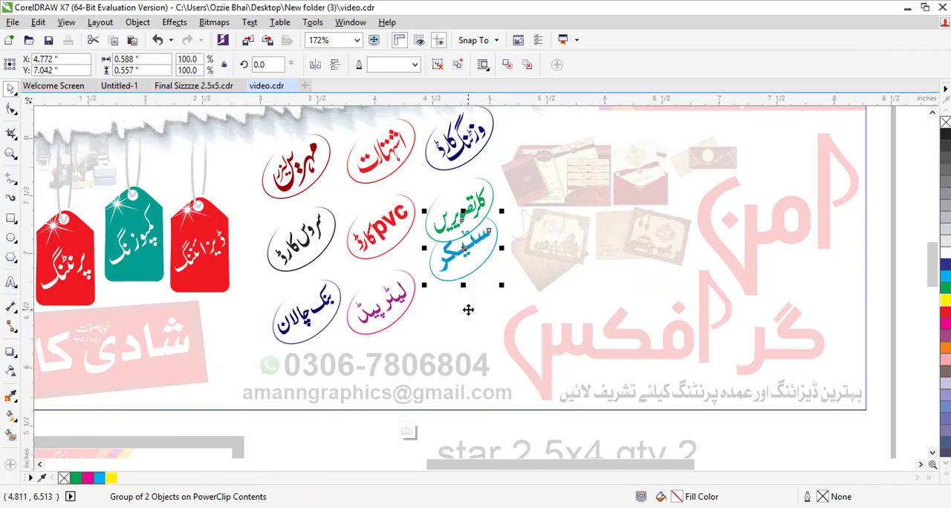
key(ctrl+z)
- Zoom in on the service labels and ungroup the Service Card label
click(375, 309)
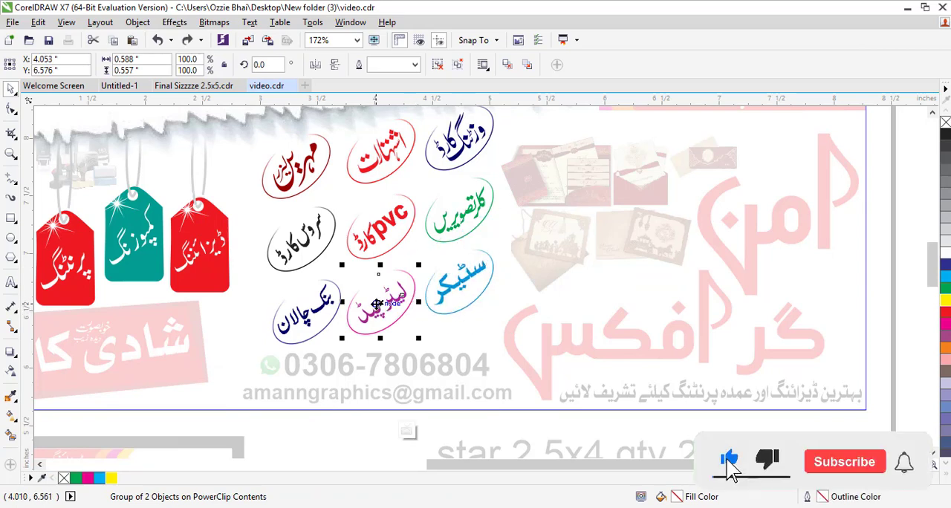
scroll(377, 301, down, 2)
key(F2)
drag(302, 221, 439, 319)
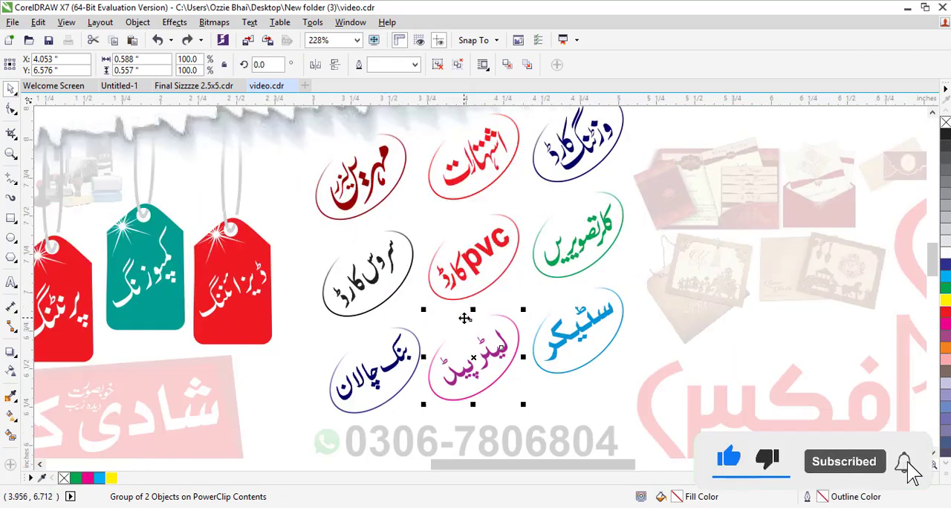
click(382, 275)
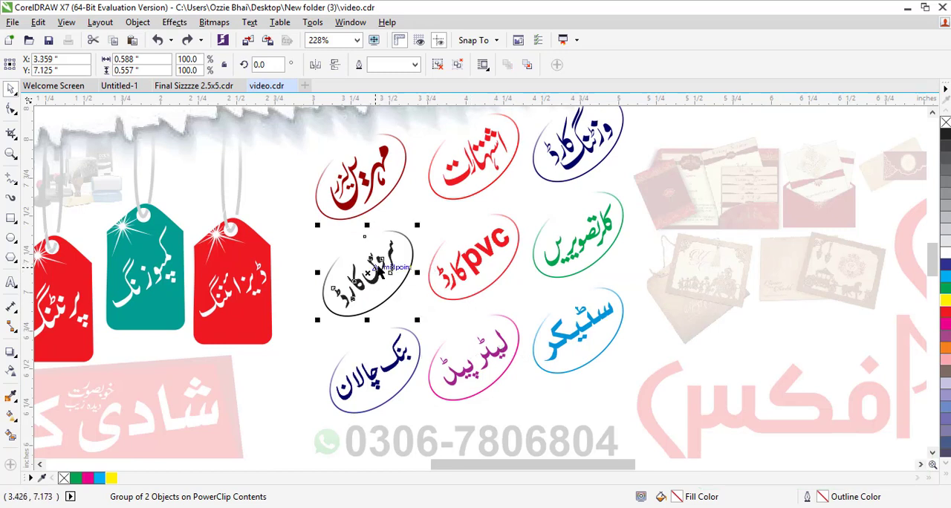
key(ctrl+u)
- Apply black from the palette to the Service Card label's text
click(339, 338)
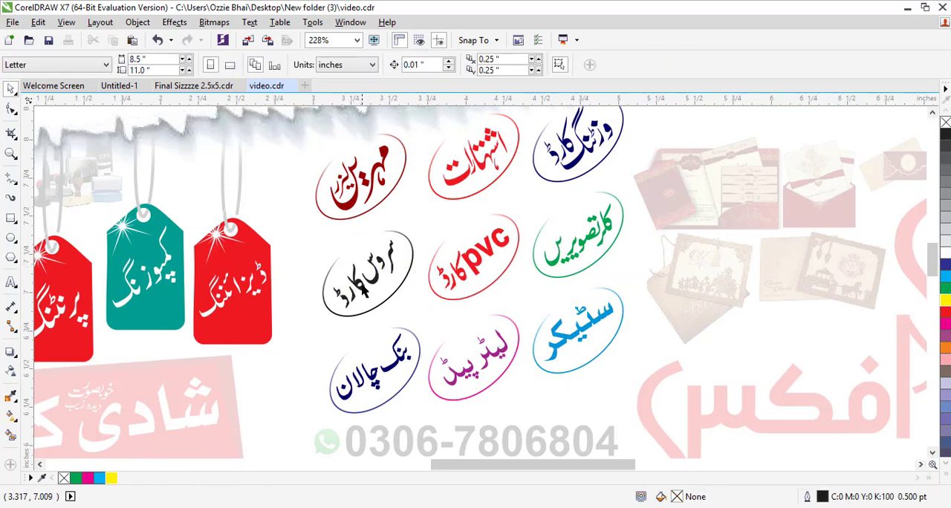
click(366, 284)
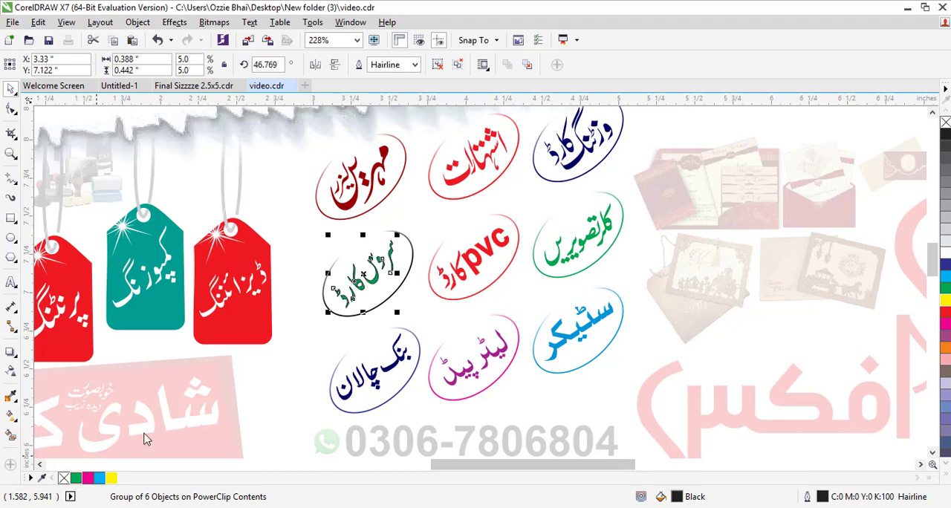
drag(947, 134, 382, 291)
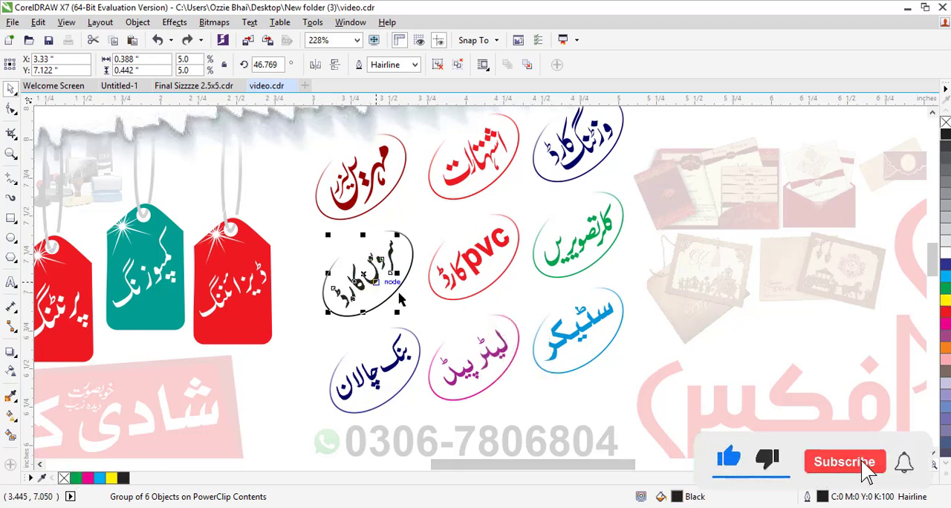
- Finish editing the banner's PowerClip contents
scroll(417, 301, down, 6)
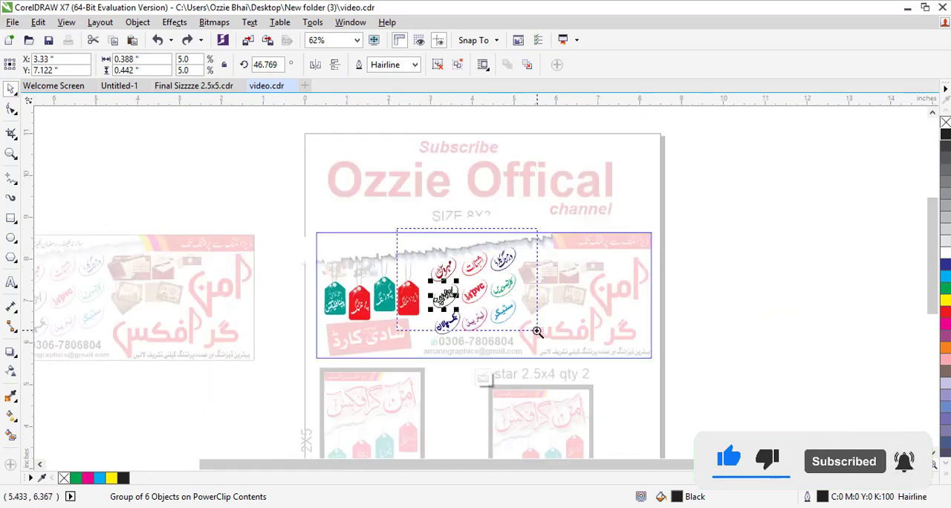
scroll(542, 376, up, 4)
click(513, 440)
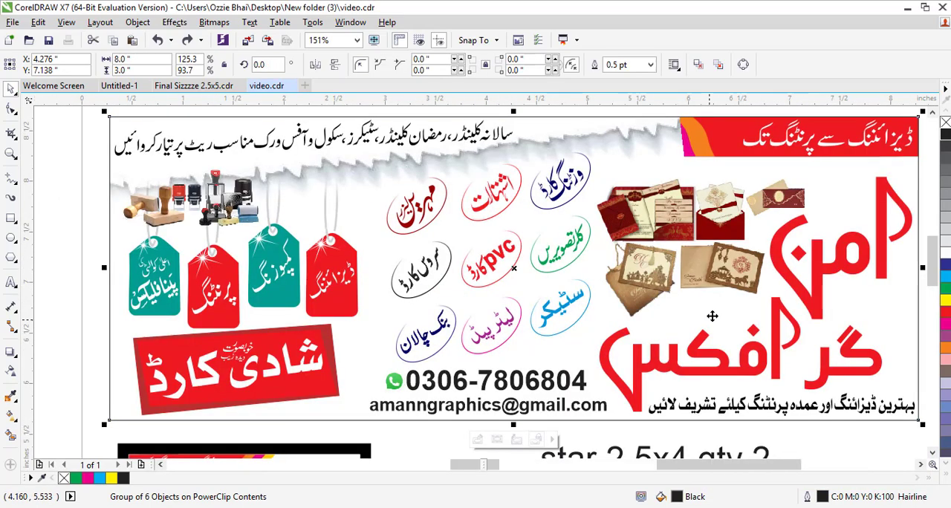
- Select the four objects over the banner's right side and place them inside the banner's PowerClip frame
scroll(713, 315, down, 3)
click(845, 251)
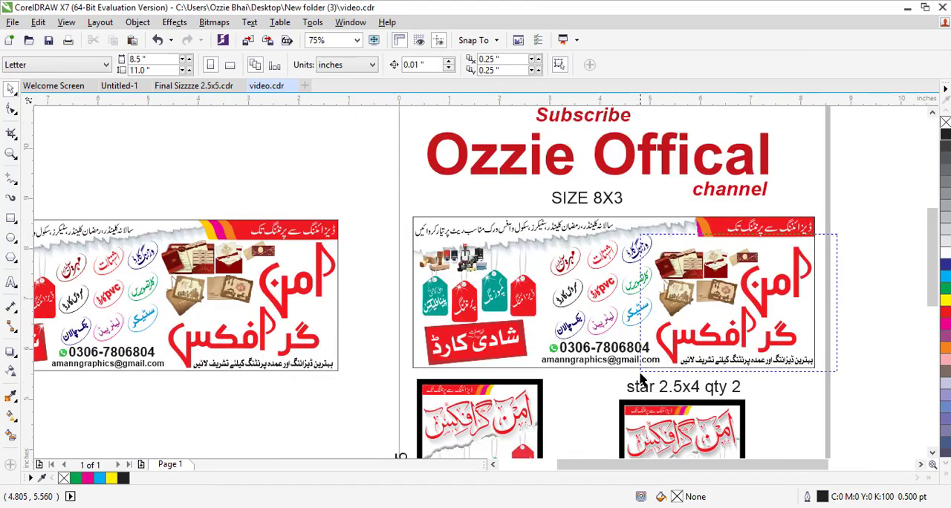
drag(844, 244, 642, 379)
right_click(732, 309)
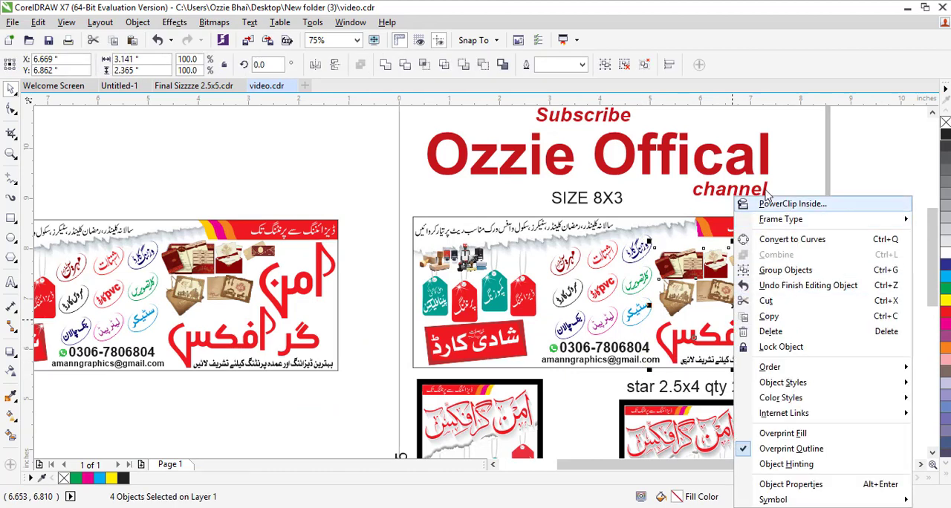
click(757, 201)
click(550, 317)
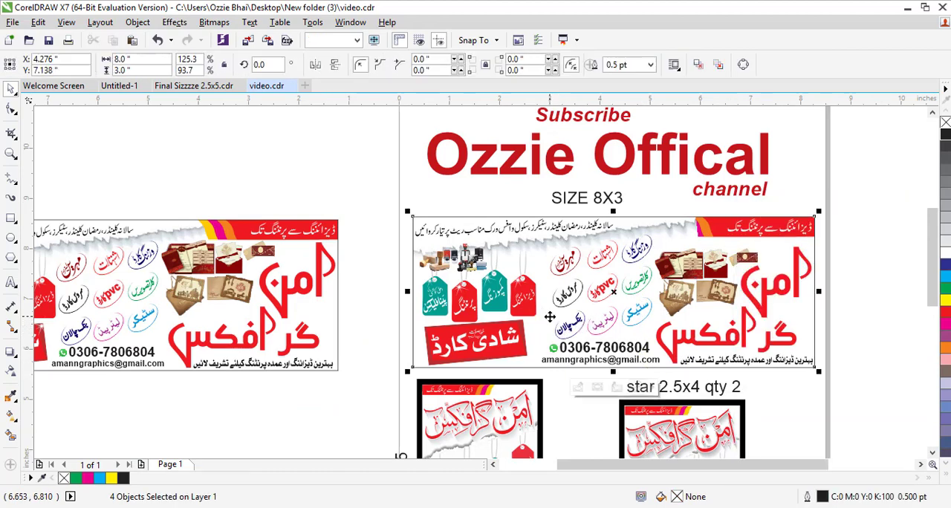
- Zoom into the banner's red header strip to inspect it
click(844, 226)
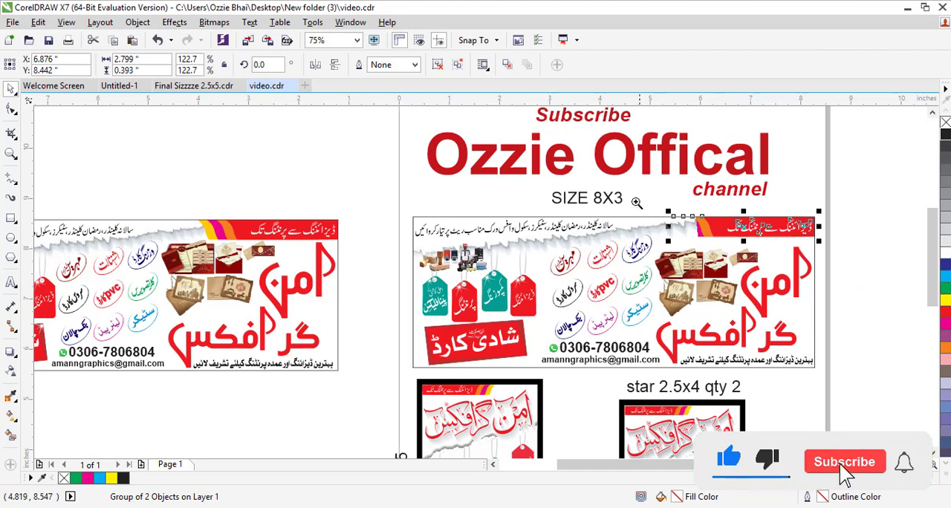
drag(636, 202, 824, 280)
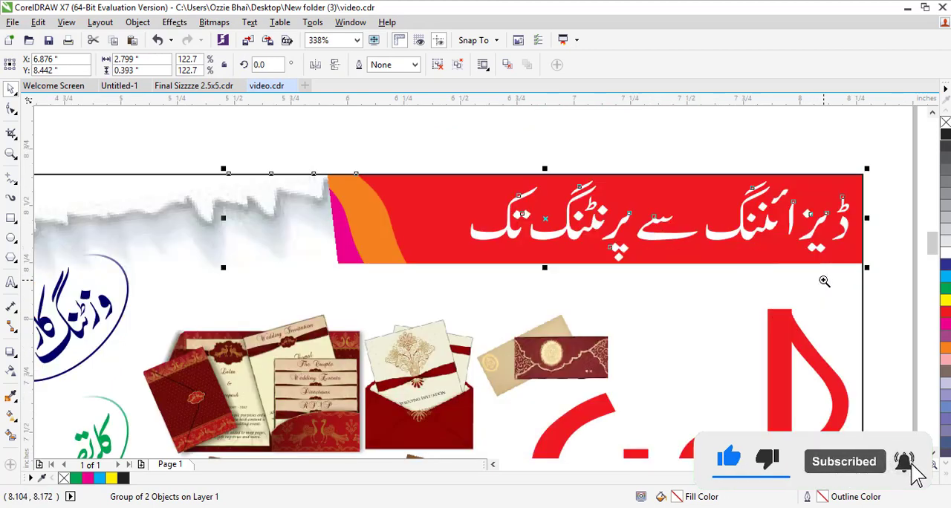
right_click(548, 218)
mouse_move(628, 160)
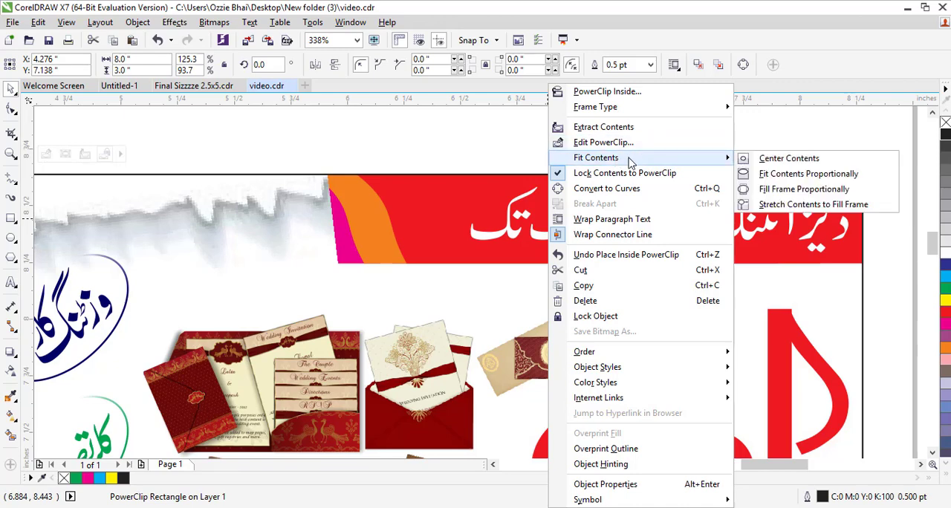
click(438, 159)
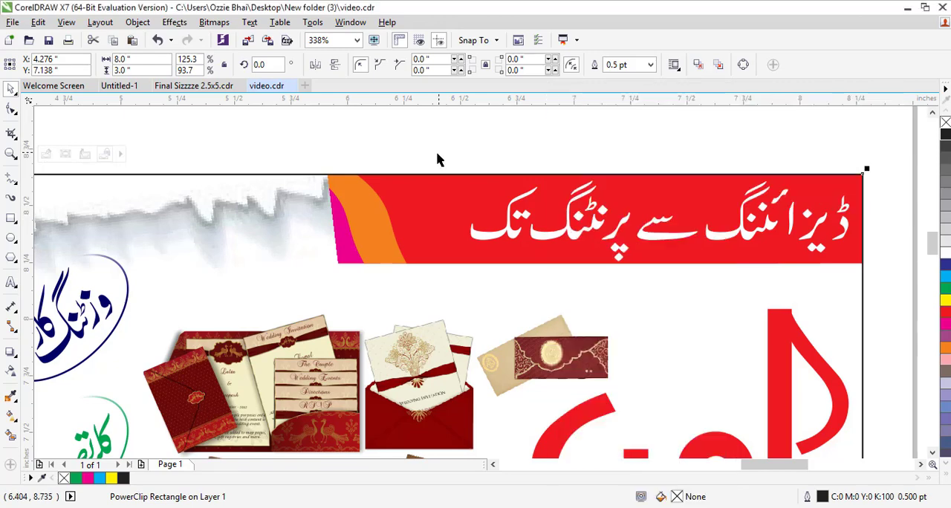
- Open the banner's PowerClip contents for editing and undo that edit
scroll(423, 180, down, 2)
right_click(454, 211)
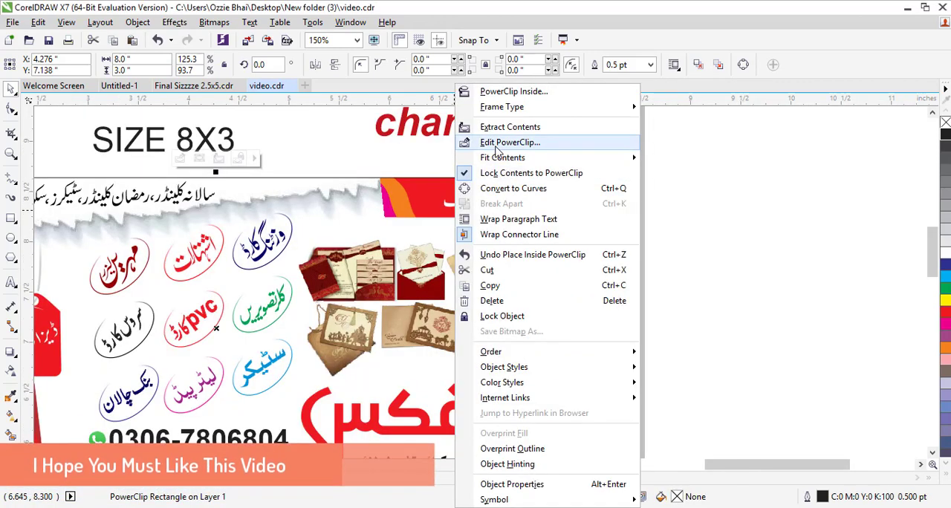
click(497, 145)
right_click(461, 210)
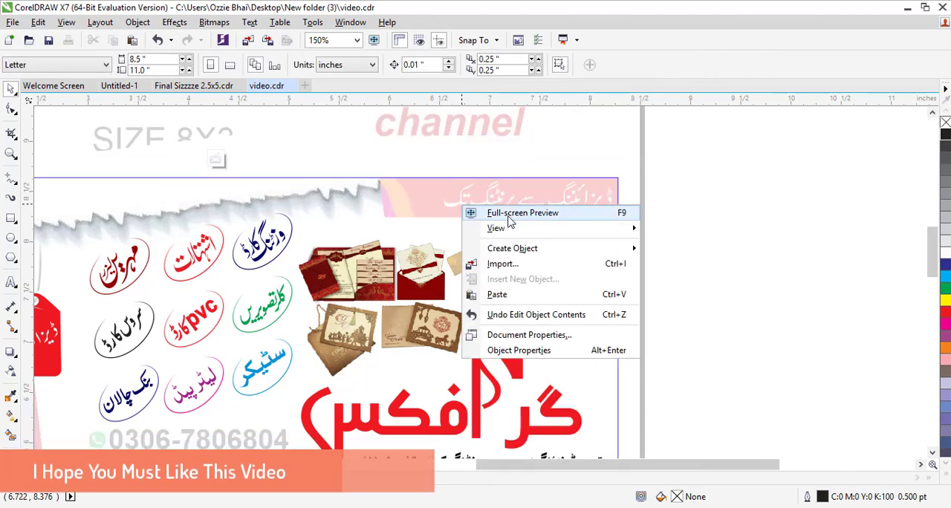
click(520, 314)
click(503, 186)
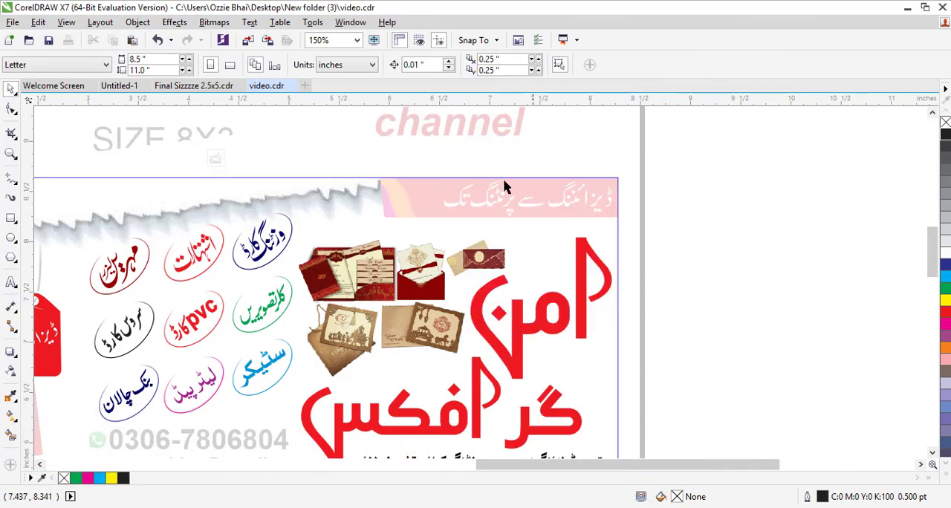
- Extract the red header strip from the banner's PowerClip and drag it back along the banner's top edge
right_click(425, 330)
click(489, 186)
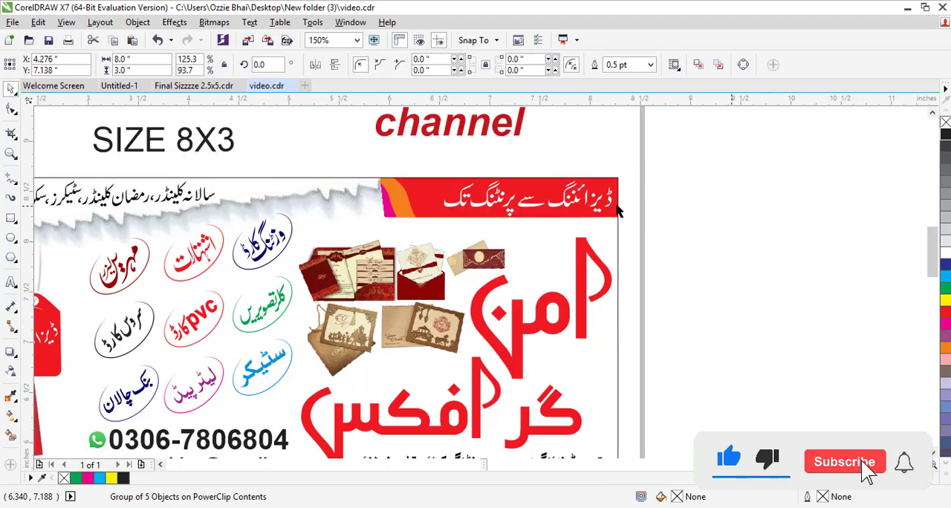
drag(490, 250, 208, 281)
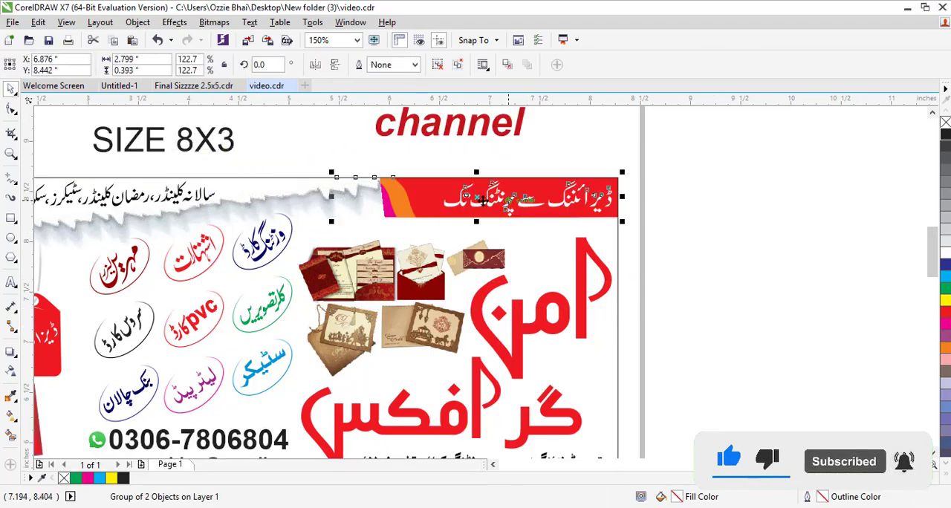
drag(480, 199, 559, 157)
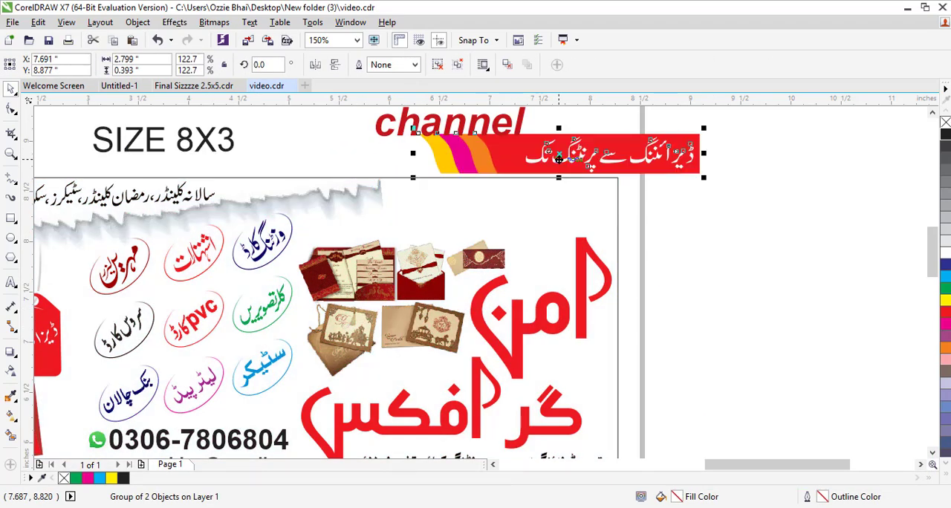
drag(563, 155, 472, 204)
- Align the header strip to the banner's top and right edges
shift+click(279, 210)
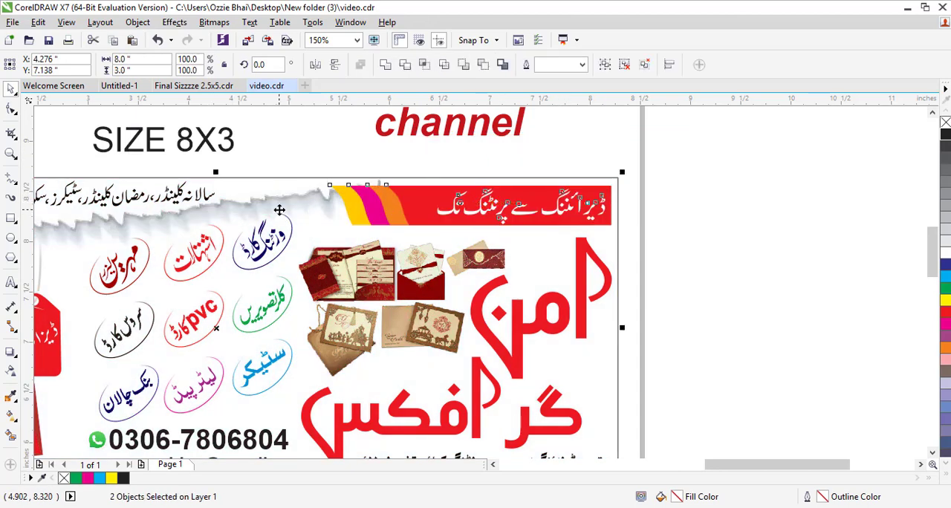
key(t)
key(r)
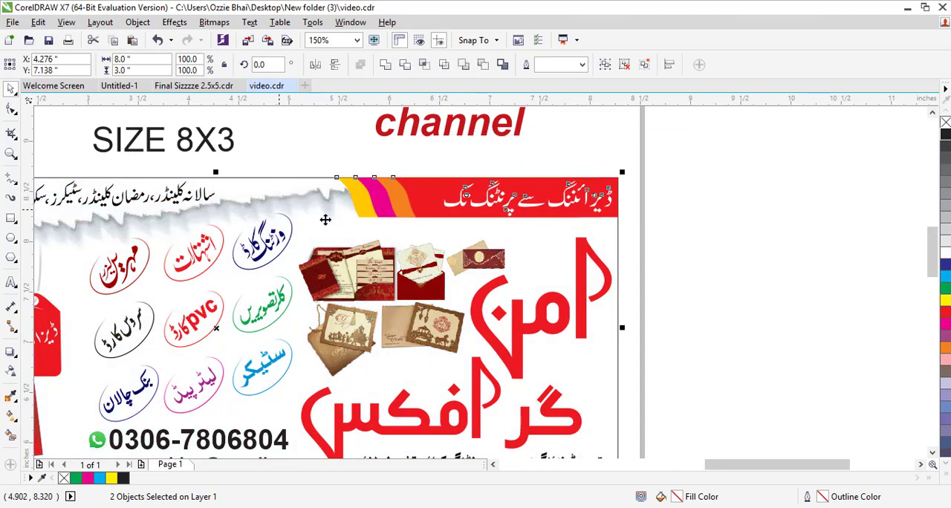
- Stretch the header strip's left edge to widen it to about 3.13 inches
click(704, 226)
click(388, 214)
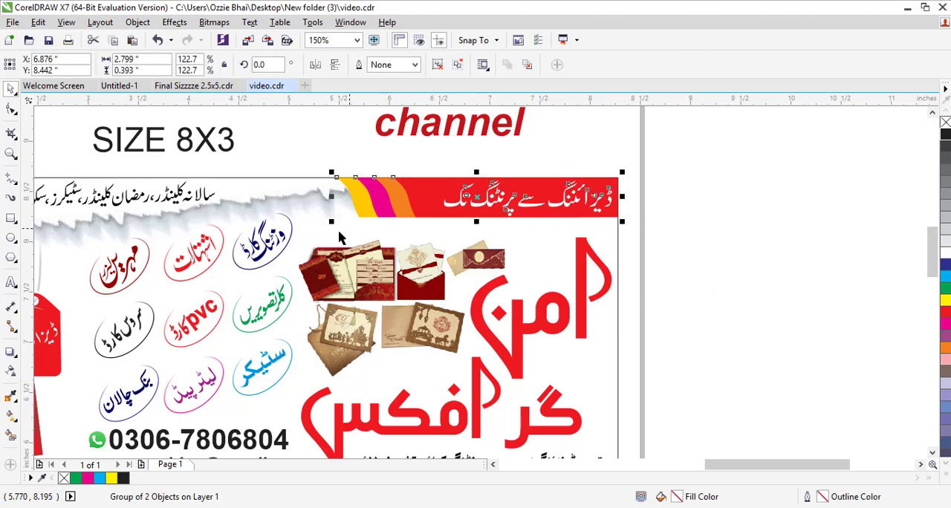
drag(332, 221, 298, 268)
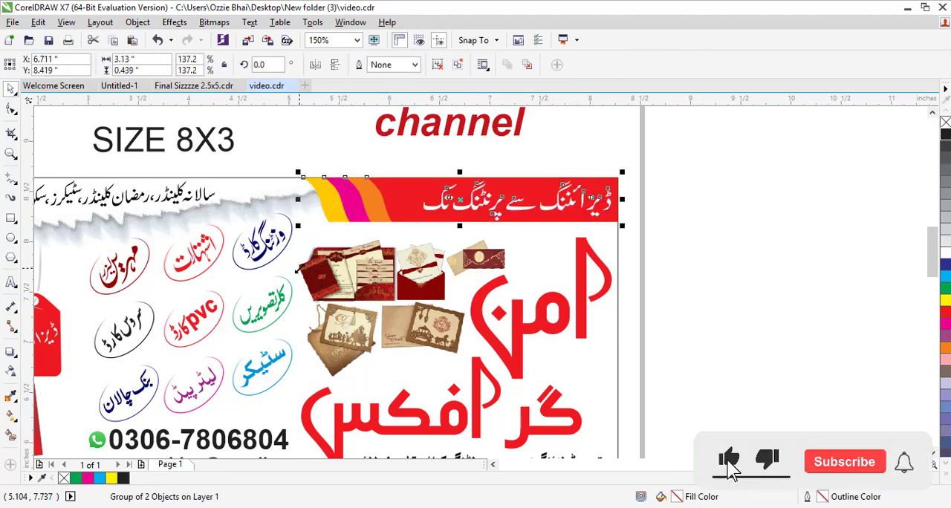
- Zoom out and back in to review the banner layout and its contact details
scroll(298, 268, down, 2)
scroll(342, 246, down, 2)
click(403, 233)
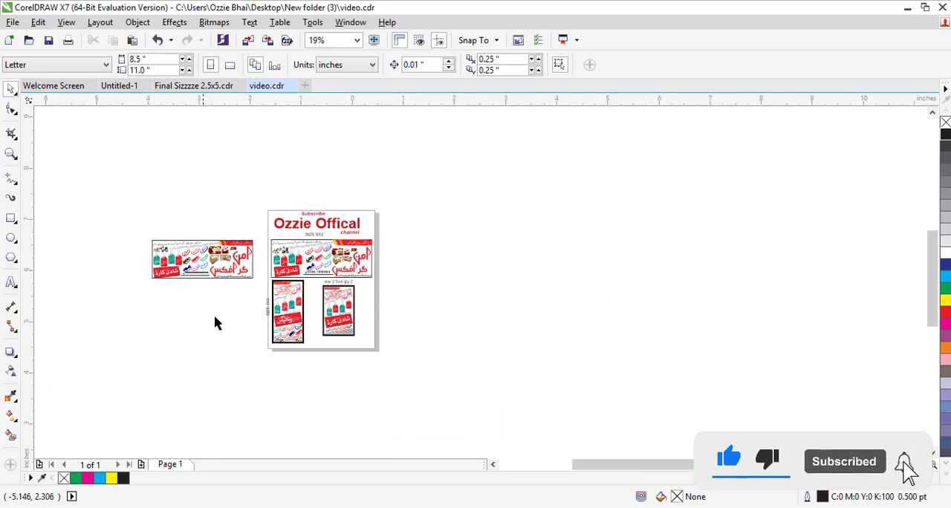
scroll(241, 275, up, 2)
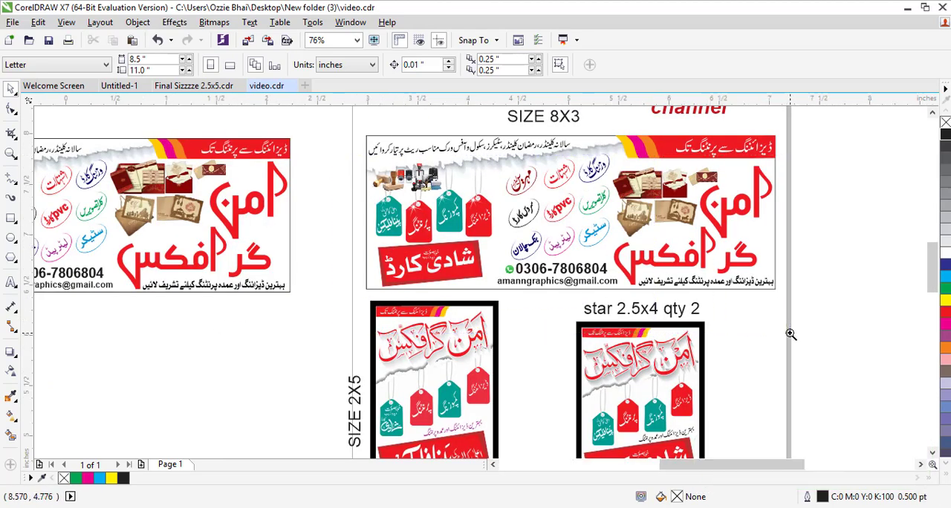
scroll(789, 334, up, 1)
click(494, 339)
right_click(495, 339)
click(535, 172)
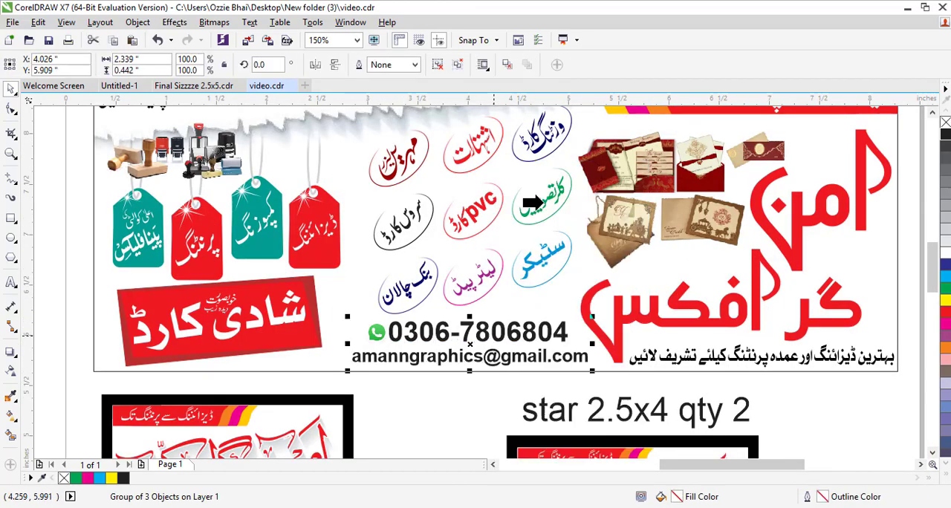
- Group the Shadi card label objects and place them inside the banner's PowerClip frame
click(518, 280)
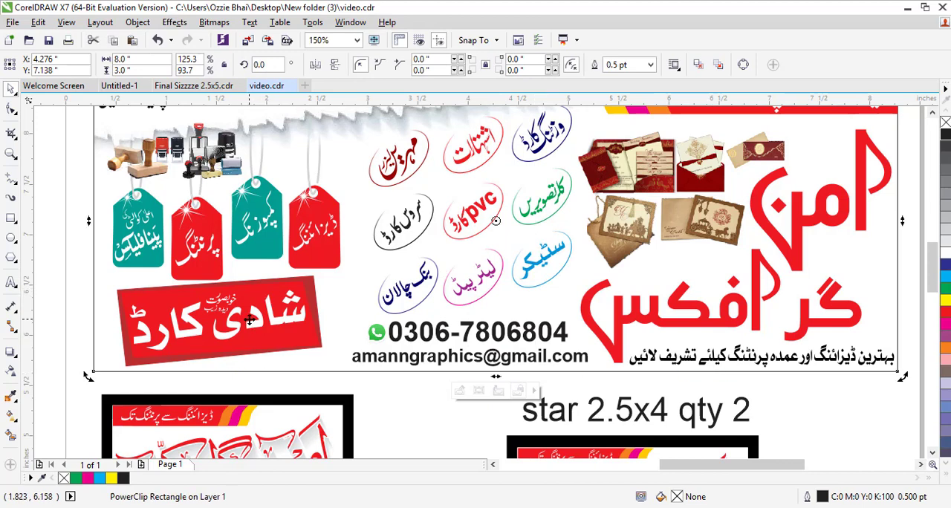
click(72, 275)
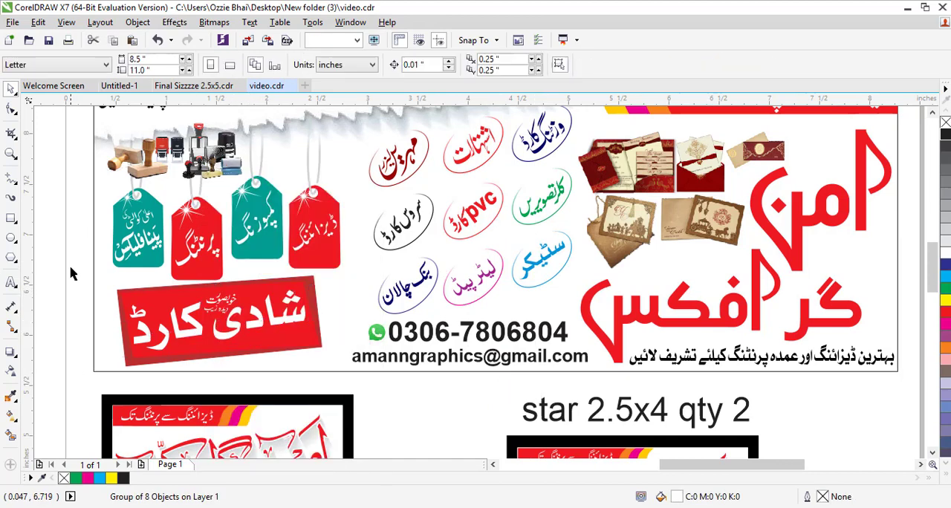
drag(72, 275, 353, 384)
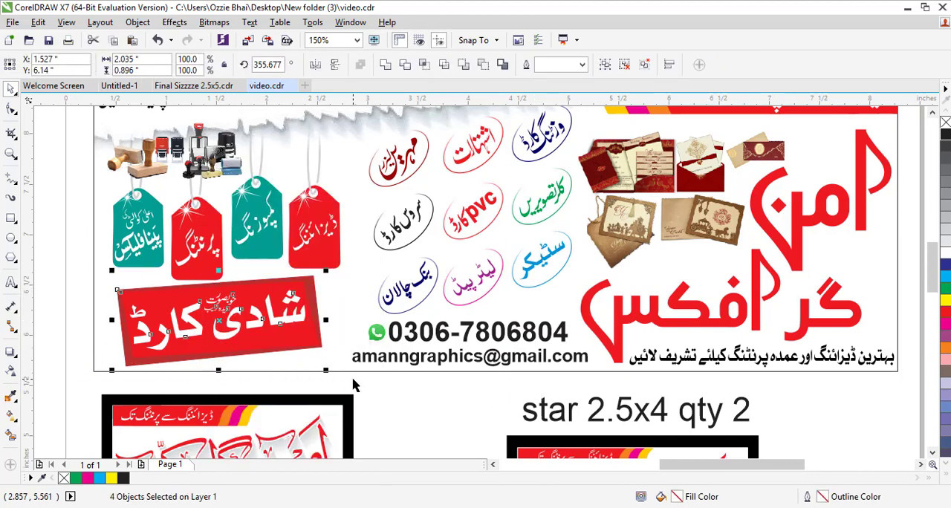
key(ctrl+g)
right_click(221, 320)
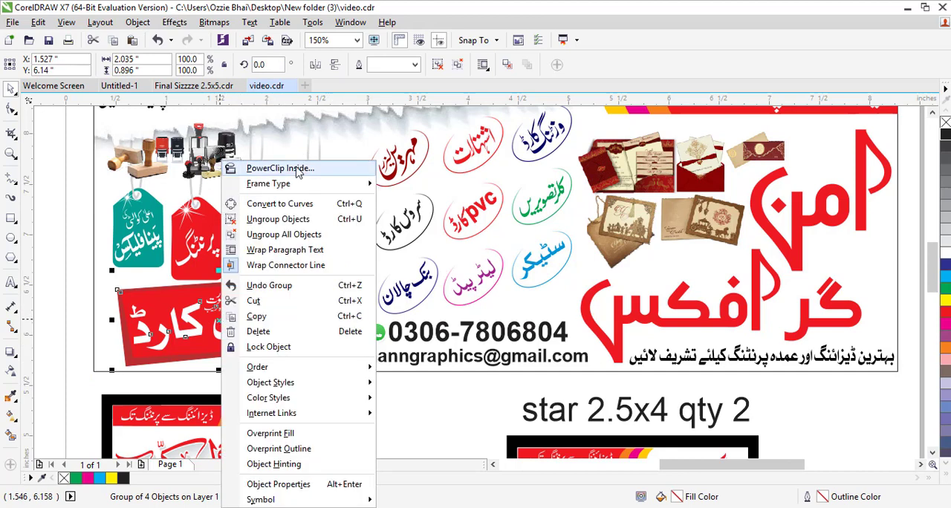
click(223, 166)
click(338, 291)
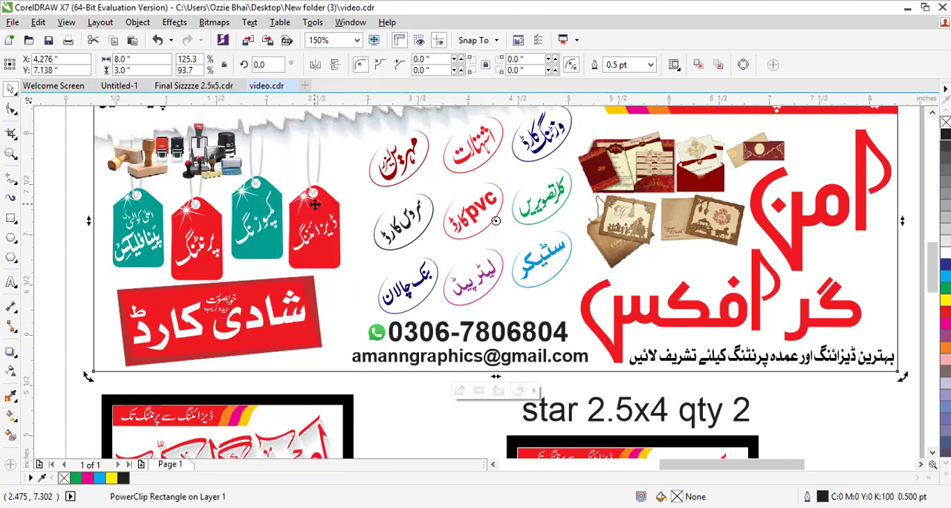
- Place the group of stamp images inside the banner's PowerClip frame
scroll(315, 205, down, 3)
scroll(173, 172, up, 3)
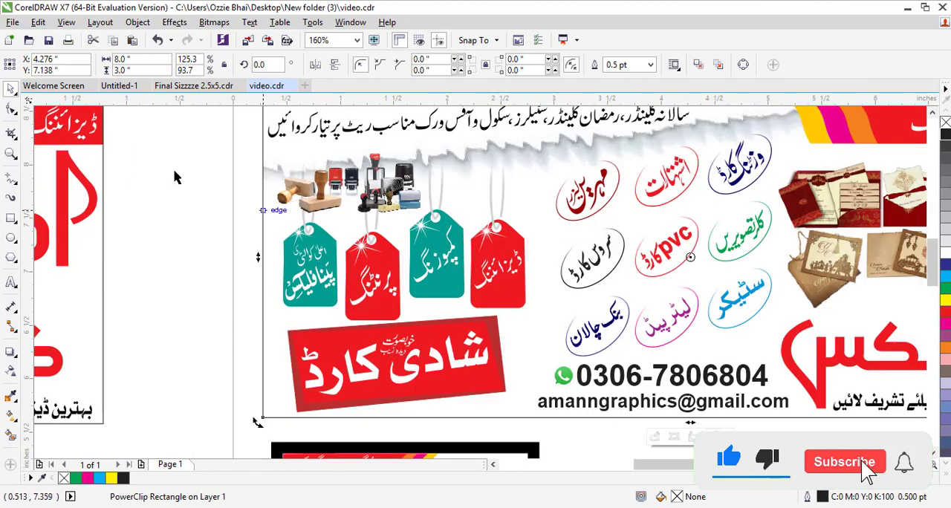
drag(195, 146, 582, 334)
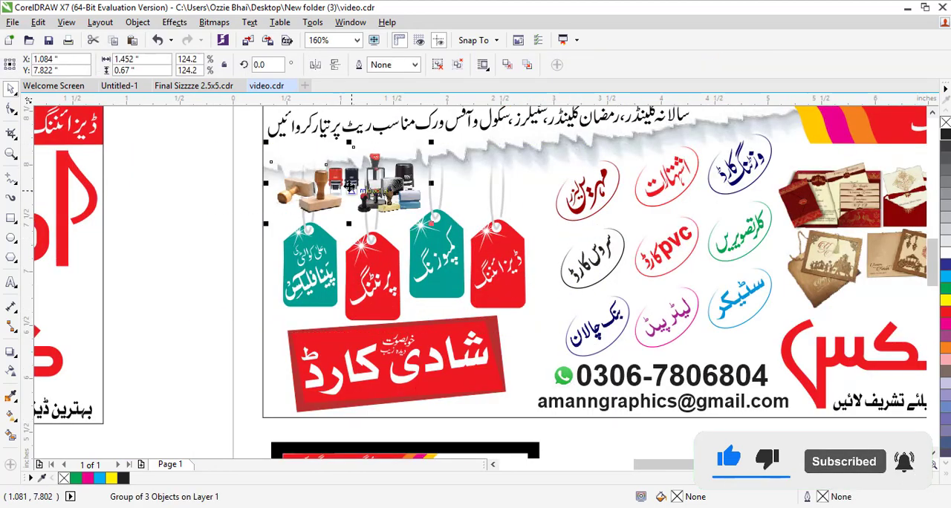
right_click(349, 186)
click(346, 181)
right_click(335, 178)
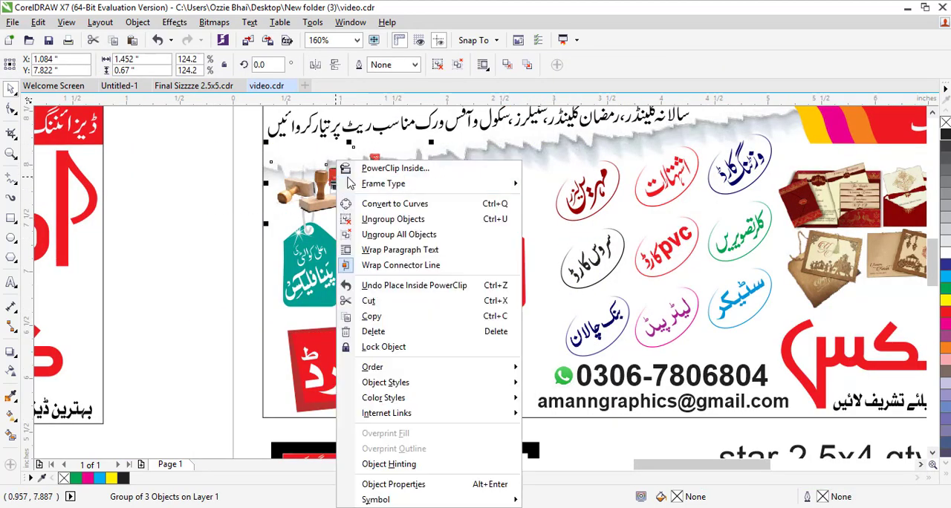
click(392, 168)
click(530, 174)
- Place the top line of Urdu service text inside the banner's PowerClip frame
click(468, 113)
right_click(467, 113)
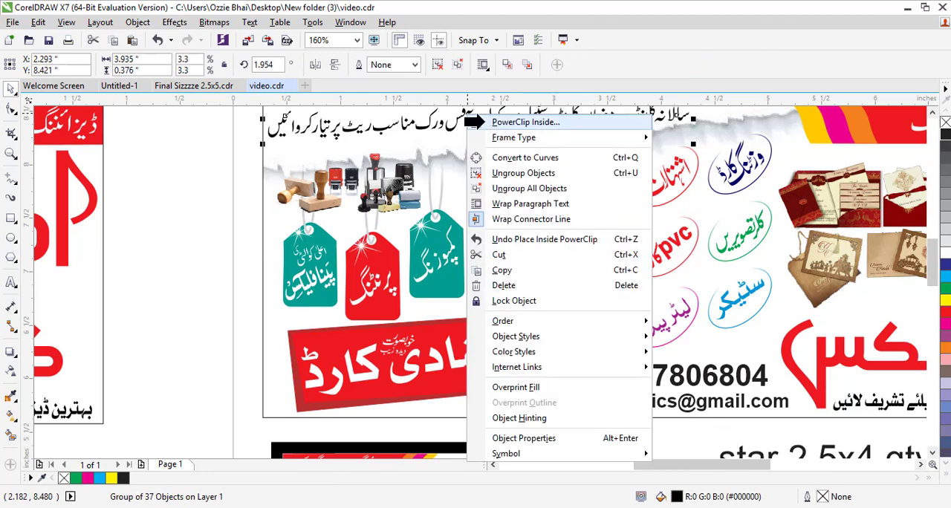
click(484, 122)
click(505, 167)
click(135, 200)
- Zoom around the page to review the banner and the two vertical card layouts
scroll(135, 201, down, 2)
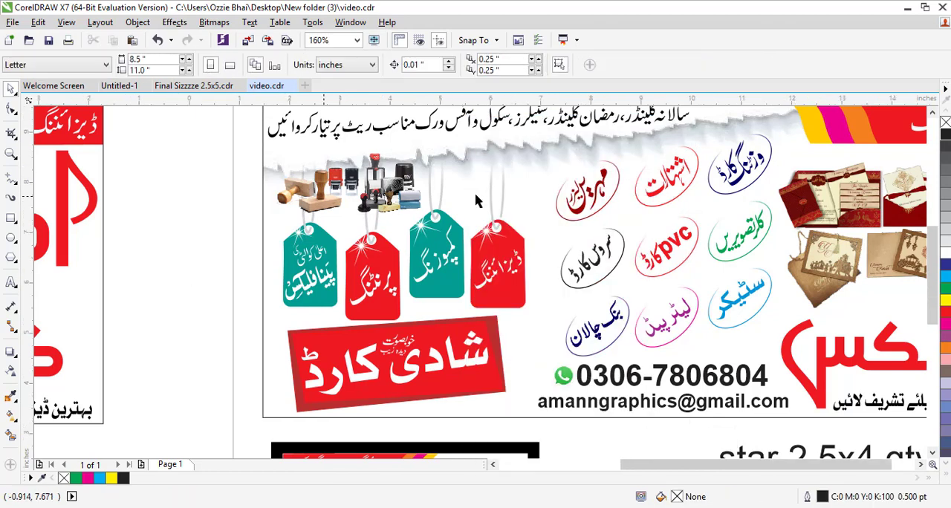
scroll(477, 201, down, 4)
drag(290, 286, 288, 286)
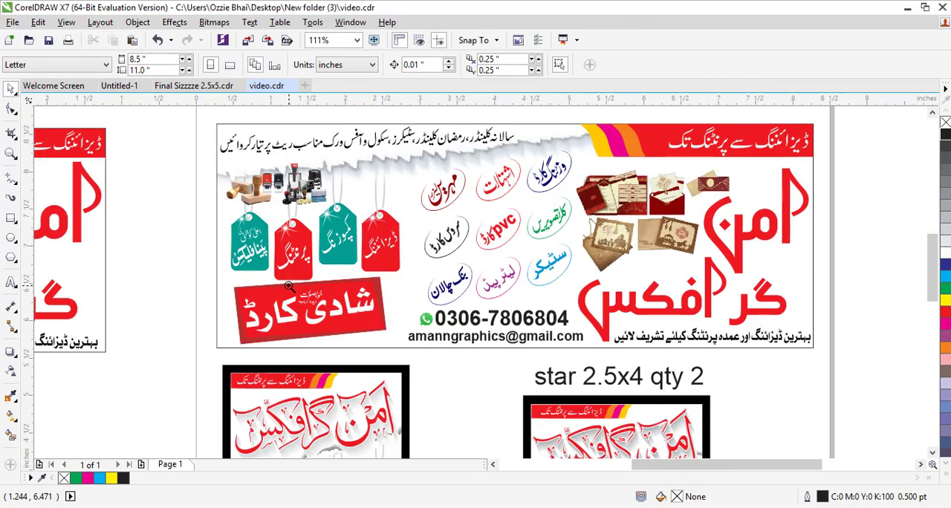
scroll(187, 238, down, 3)
key(F2)
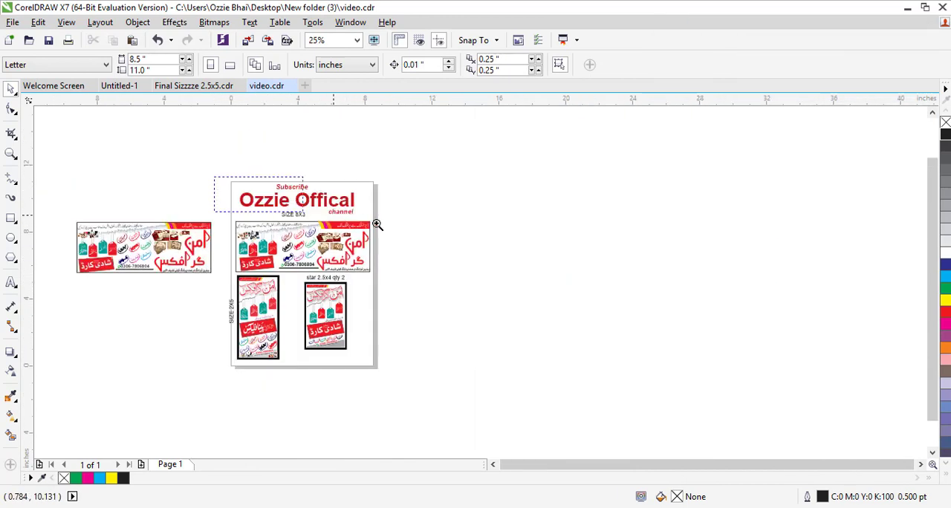
drag(376, 225, 413, 268)
scroll(385, 275, down, 3)
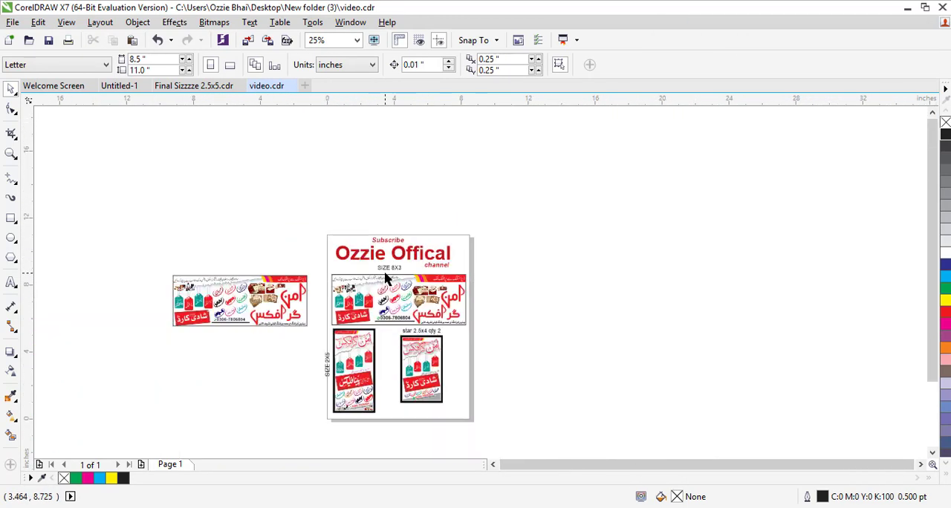
scroll(263, 408, up, 3)
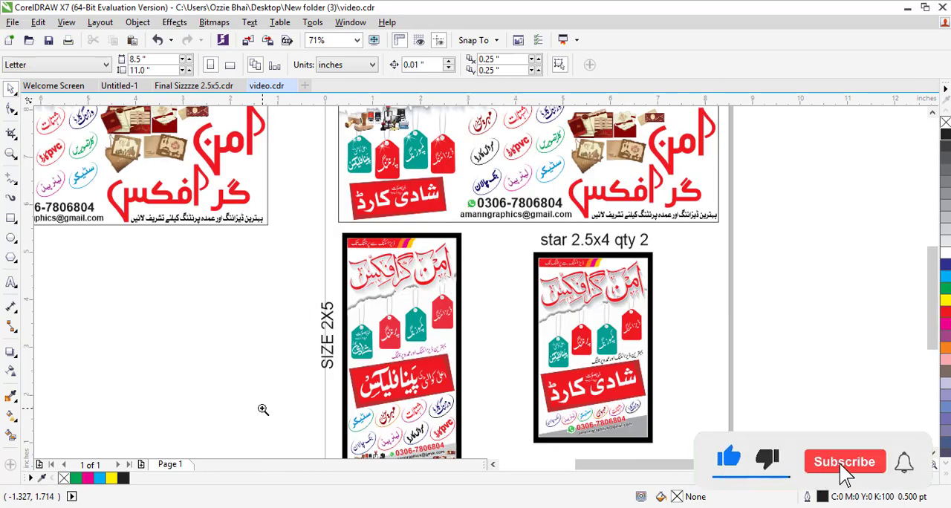
scroll(315, 320, down, 2)
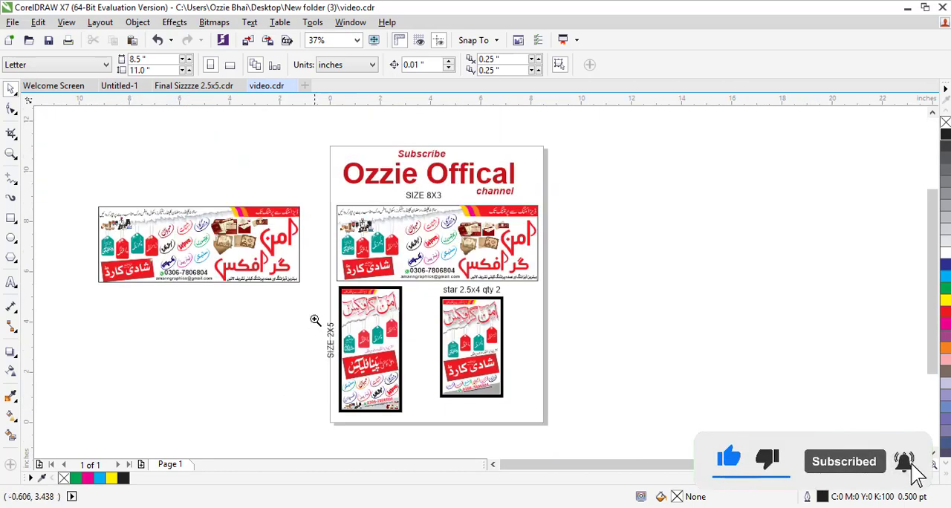
drag(307, 287, 506, 441)
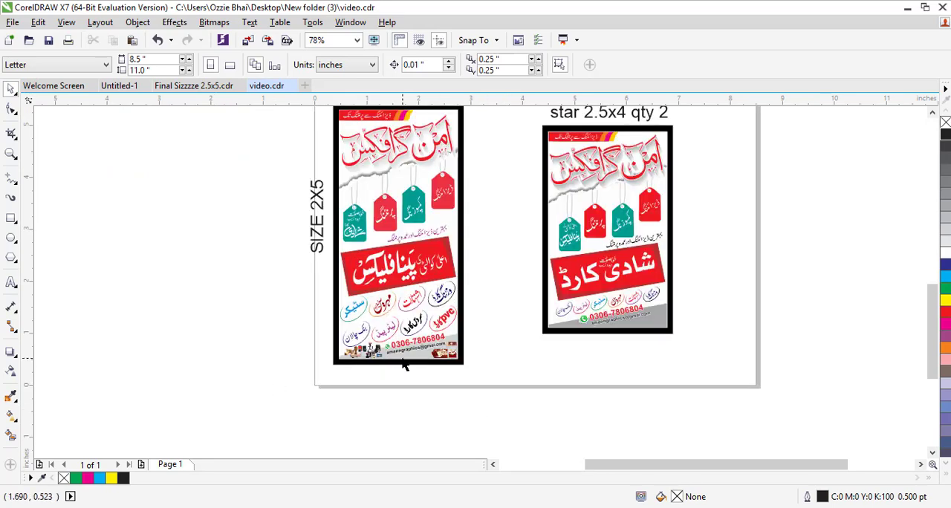
scroll(459, 349, down, 2)
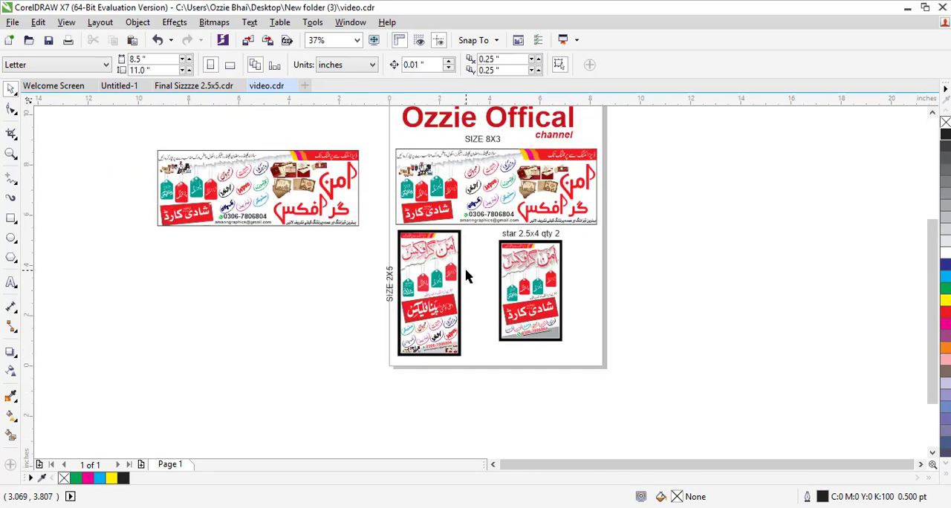
scroll(466, 277, down, 1)
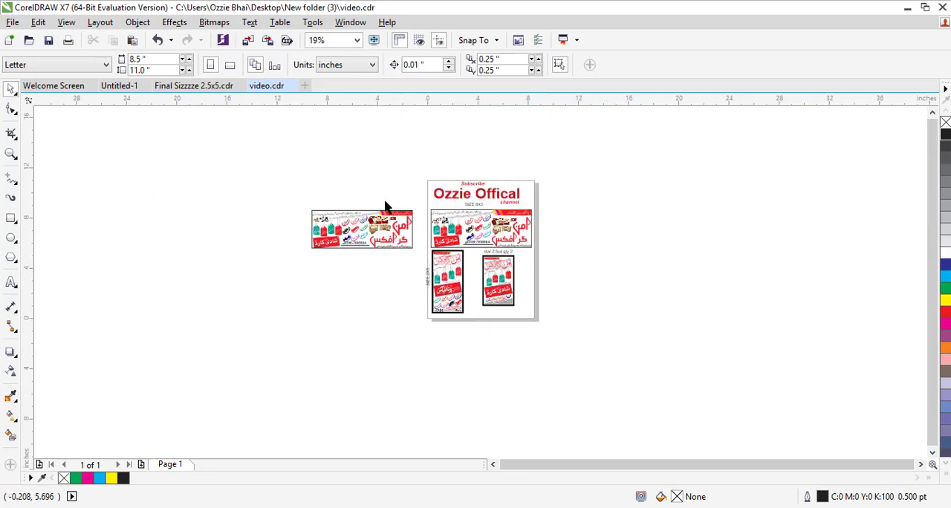
drag(593, 315, 593, 316)
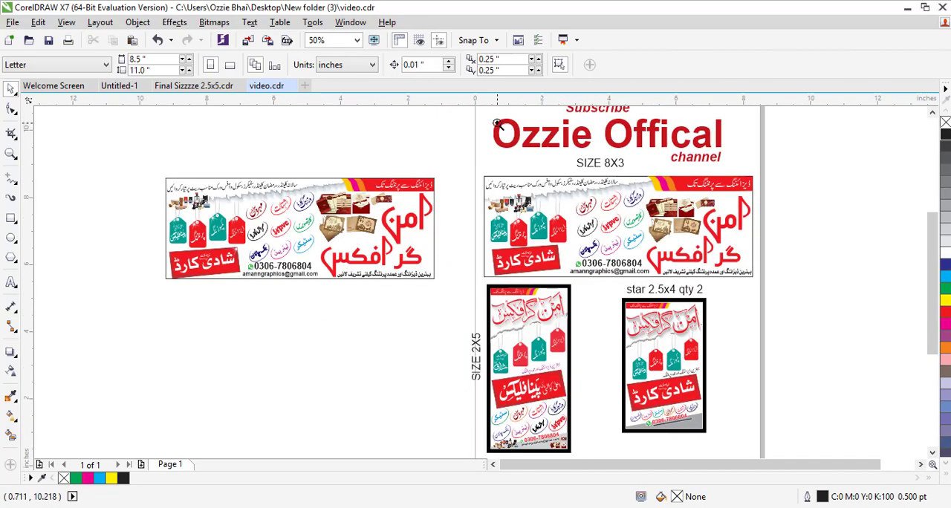
- Ungroup the banner's red header strip from its Urdu text
drag(497, 124, 753, 218)
click(752, 333)
scroll(752, 333, down, 1)
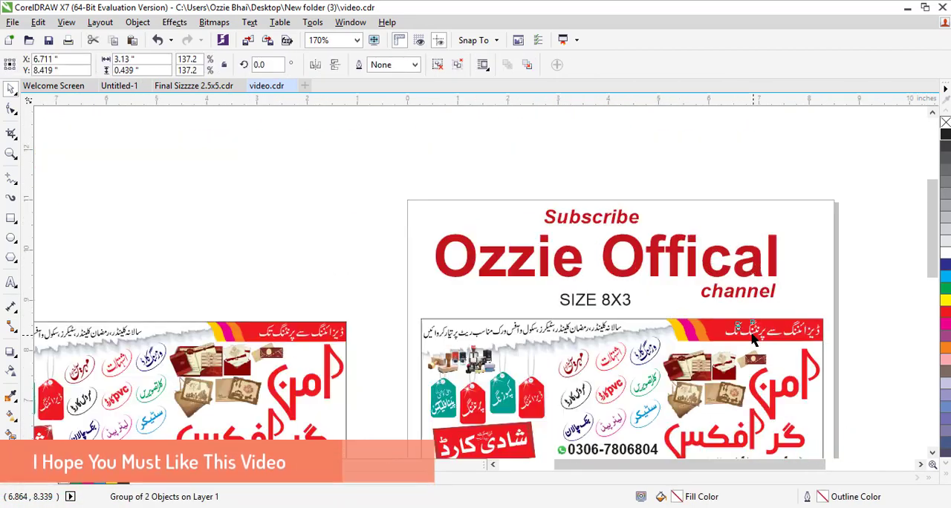
key(ctrl+u)
click(859, 315)
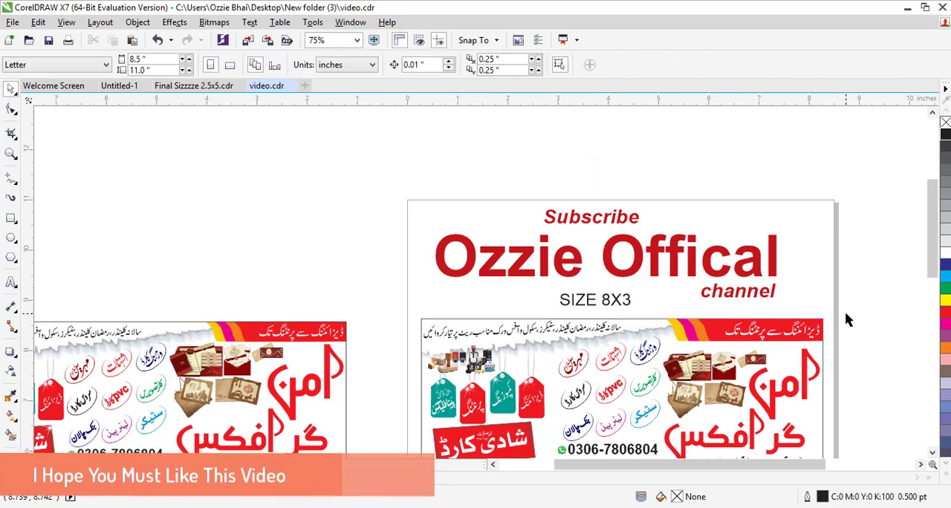
- Resize the header's Urdu text to about 1.81 inches wide and nudge it slightly lower in the strip
key(F2)
drag(845, 314, 695, 366)
click(486, 259)
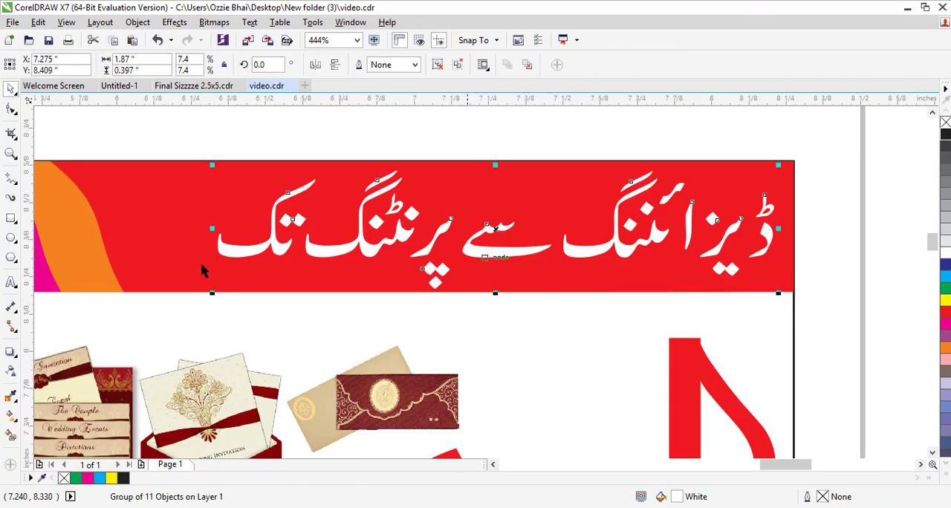
mouse_move(190, 295)
mouse_down()
mouse_move(158, 306)
mouse_move(191, 273)
mouse_move(184, 278)
mouse_up()
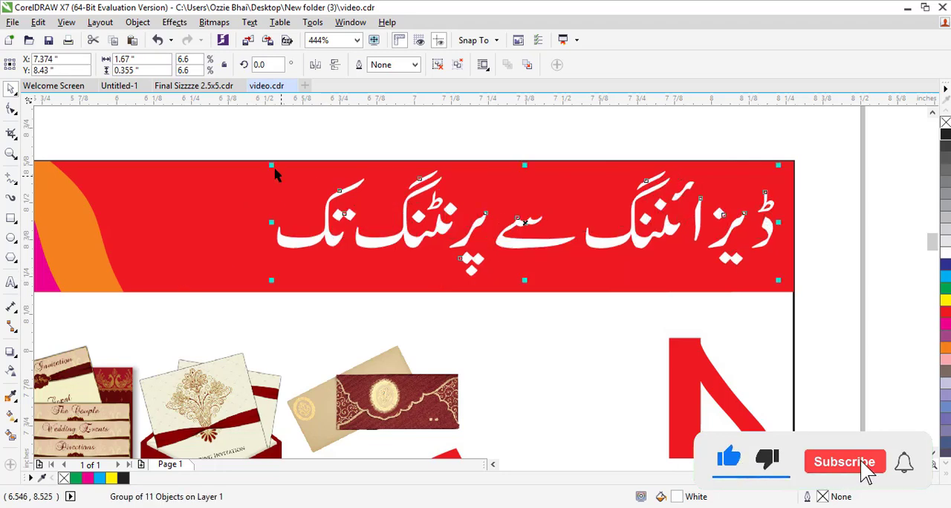
drag(223, 163, 139, 161)
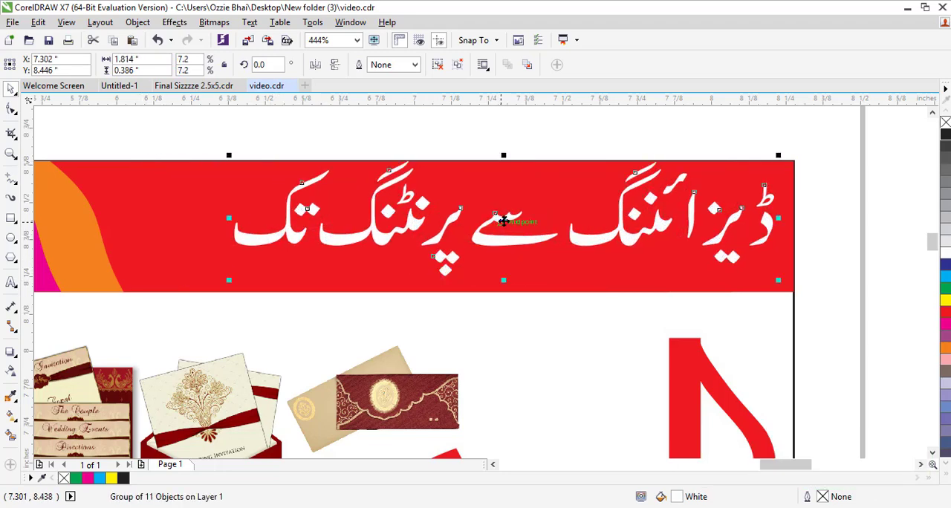
drag(503, 221, 503, 233)
- Group the red header strip with its text and place it inside the banner's PowerClip frame
scroll(503, 231, down, 5)
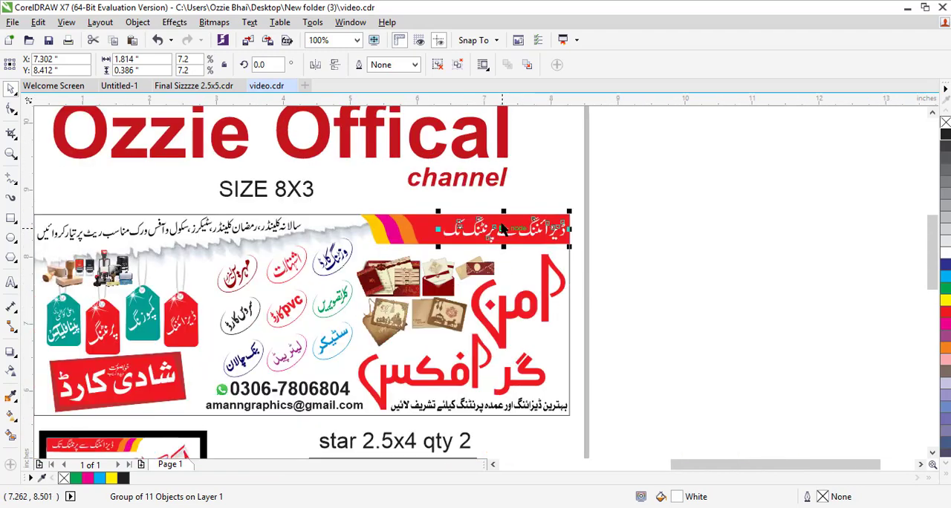
drag(603, 198, 355, 274)
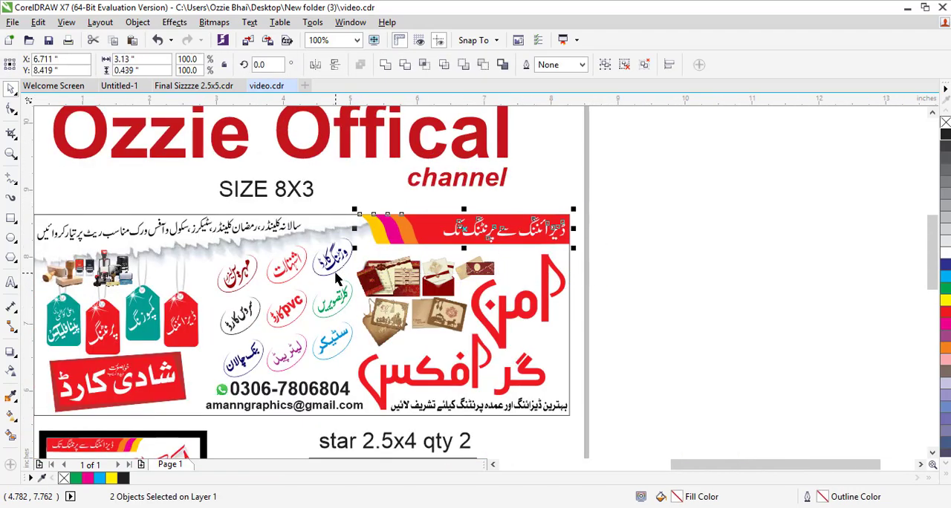
key(ctrl+g)
right_click(413, 226)
click(460, 170)
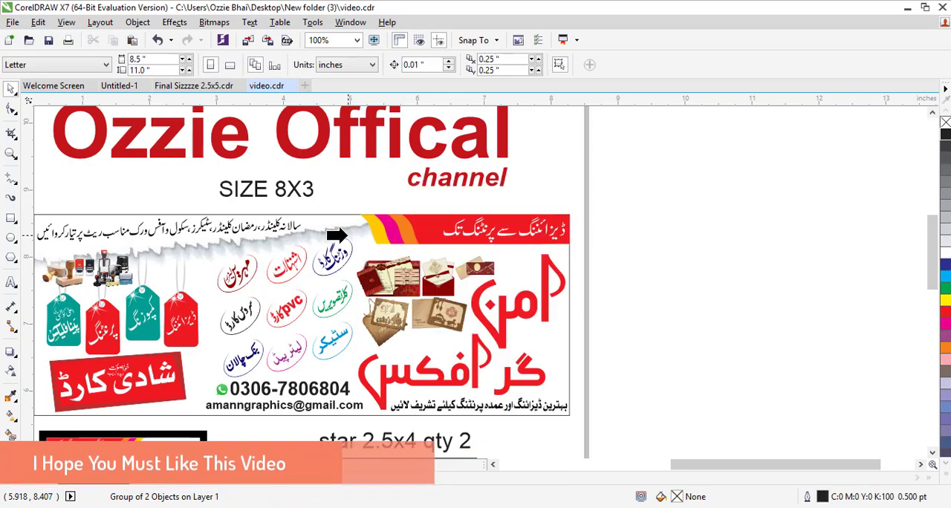
click(349, 233)
click(648, 207)
scroll(648, 207, down, 1)
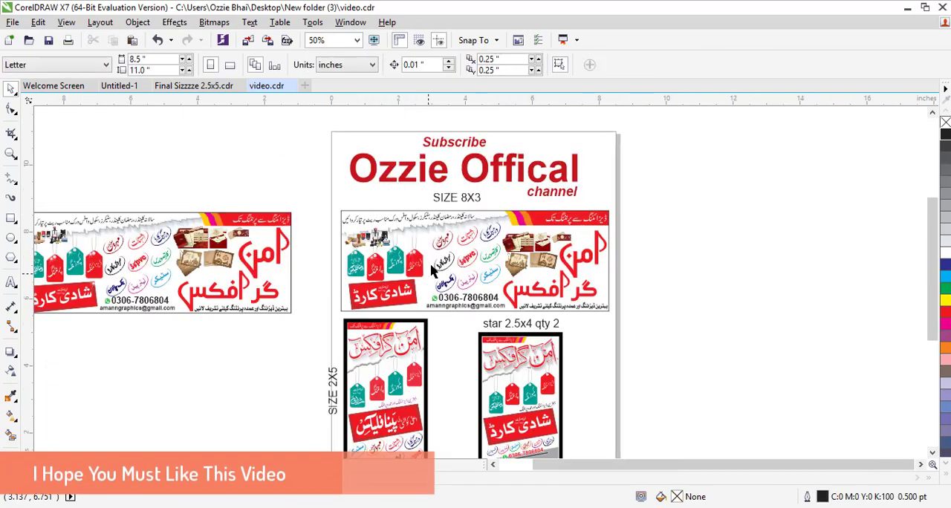
drag(446, 260, 601, 258)
key(ctrl+z)
click(671, 216)
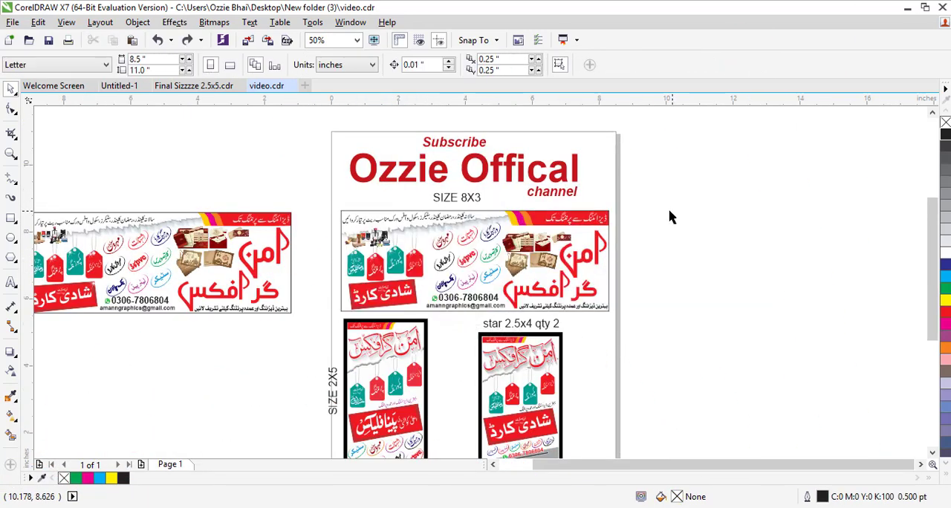
- Zoom out to the whole page and save the document
scroll(660, 215, down, 2)
key(F2)
click(420, 345)
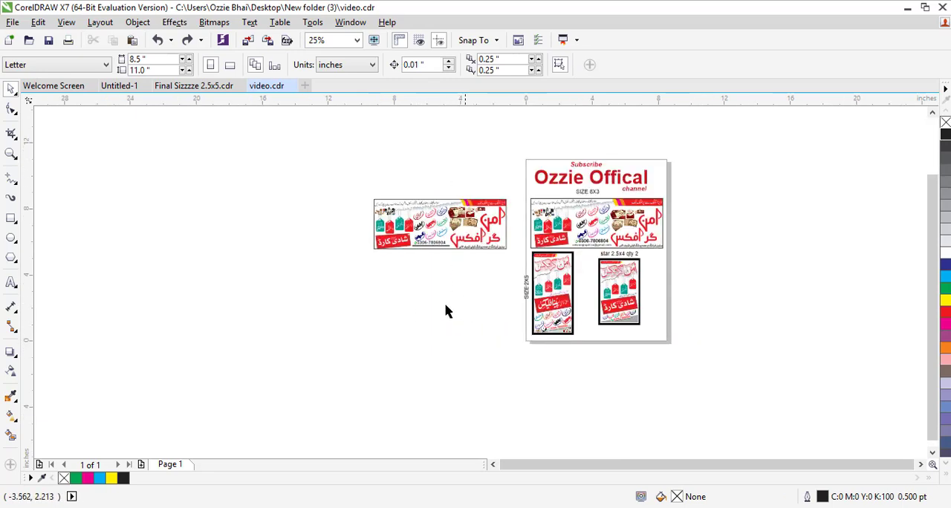
click(12, 23)
click(74, 141)
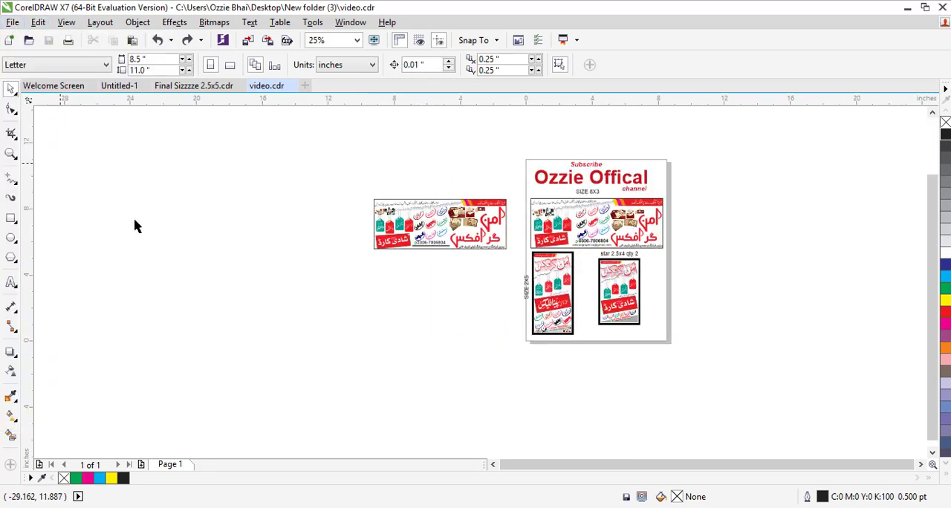